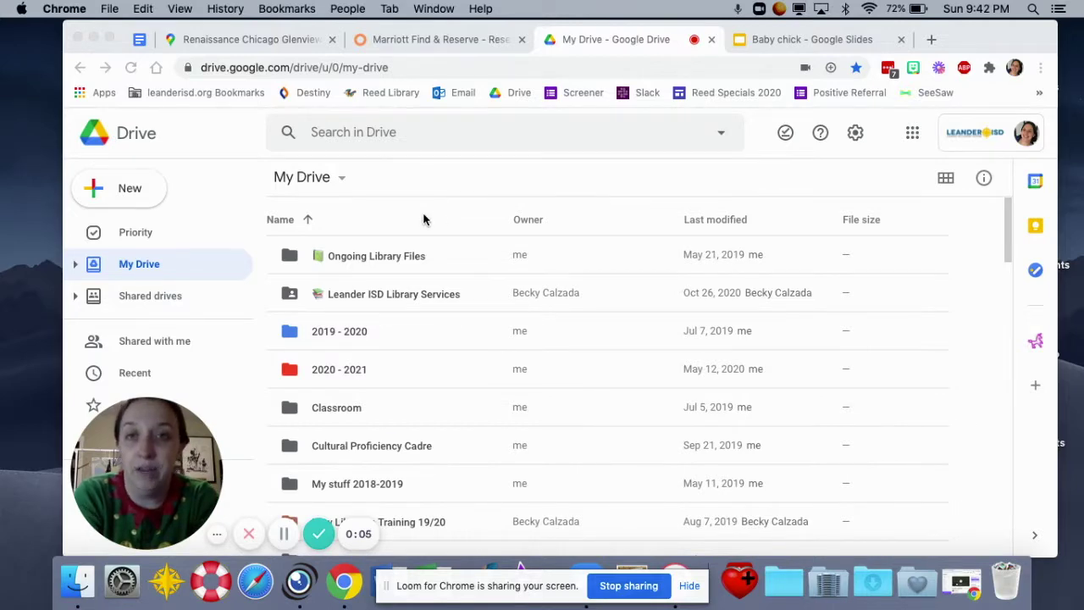
Create a new Google Slides presentation, remove the title and subtitle placeholders from its first slide, and dismiss the theme choices.
left_click(117, 190)
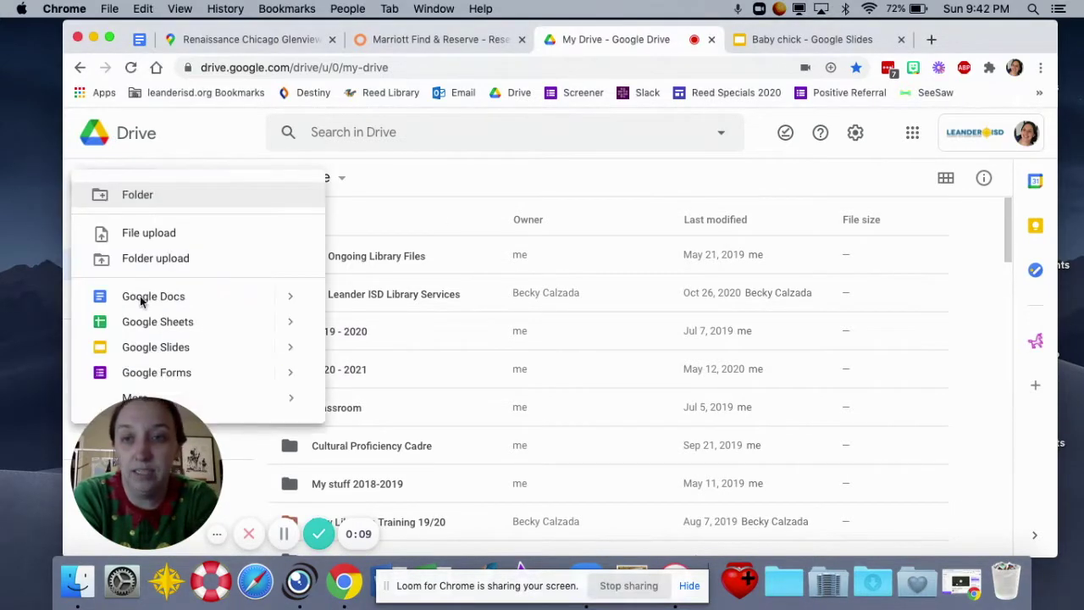
left_click(138, 346)
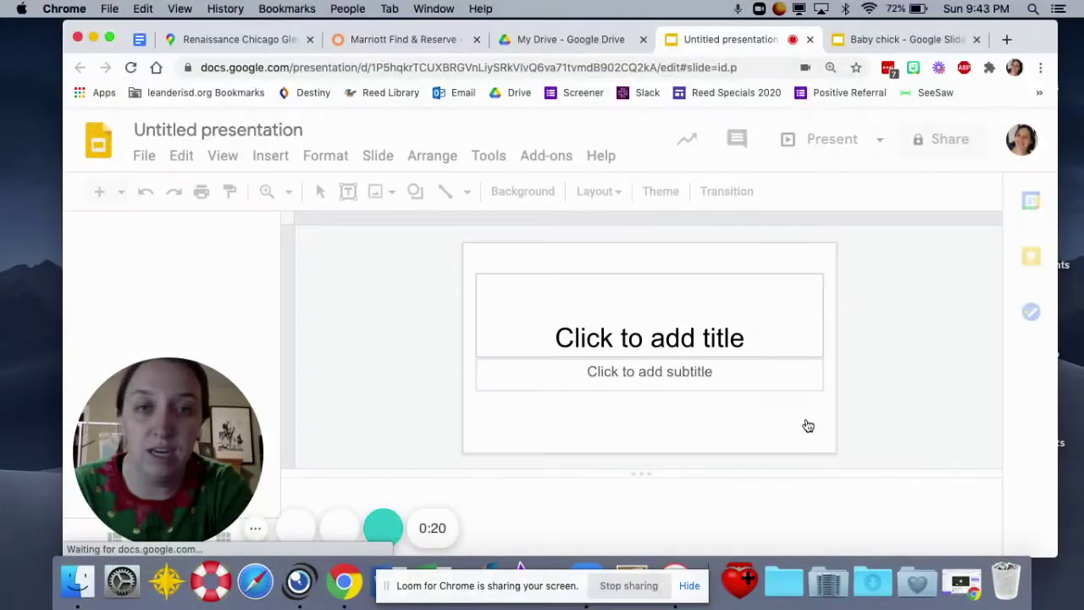
left_click_drag(662, 400, 372, 273)
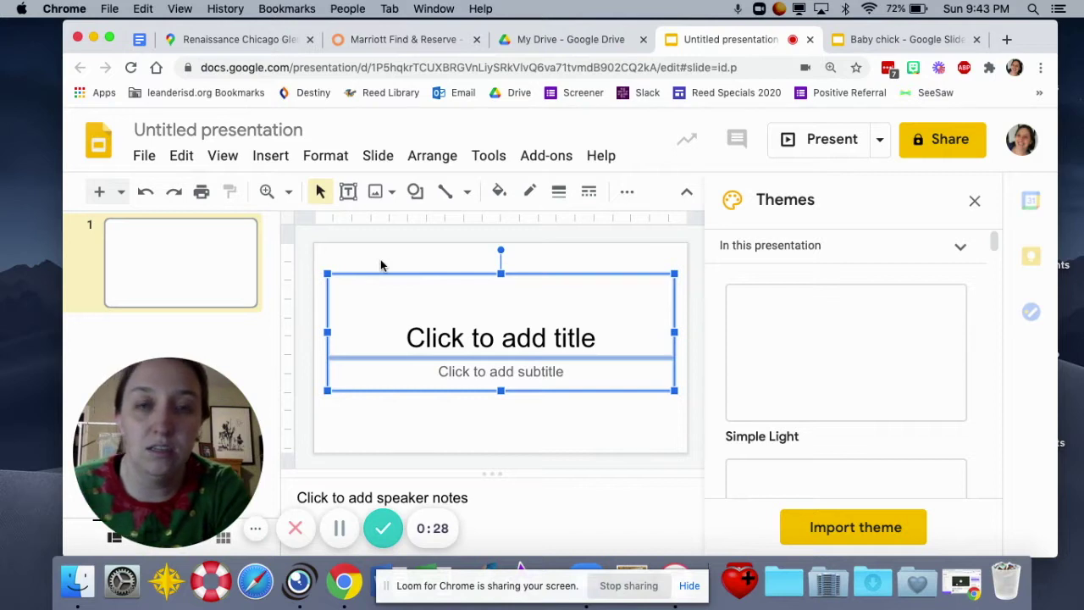
key("Delete")
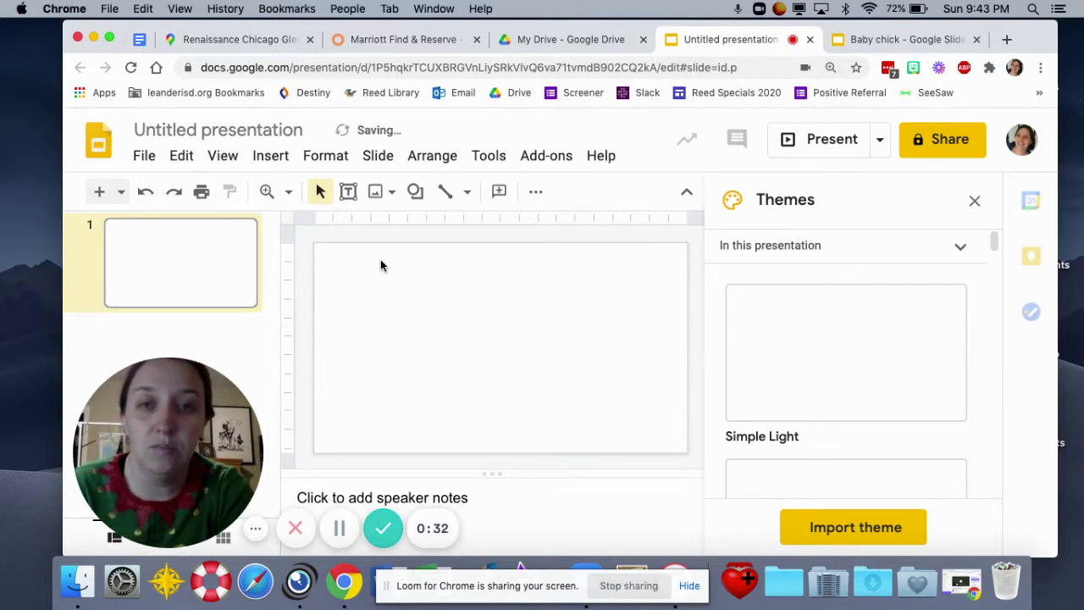
left_click(977, 201)
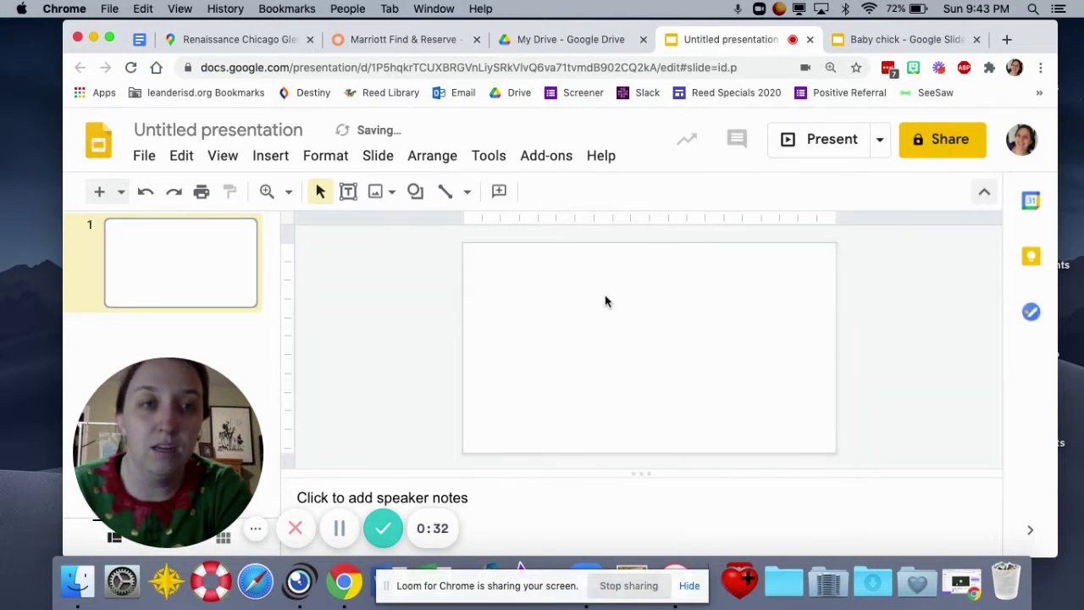
Change the empty slide's background to a solid medium green.
right_click(576, 320)
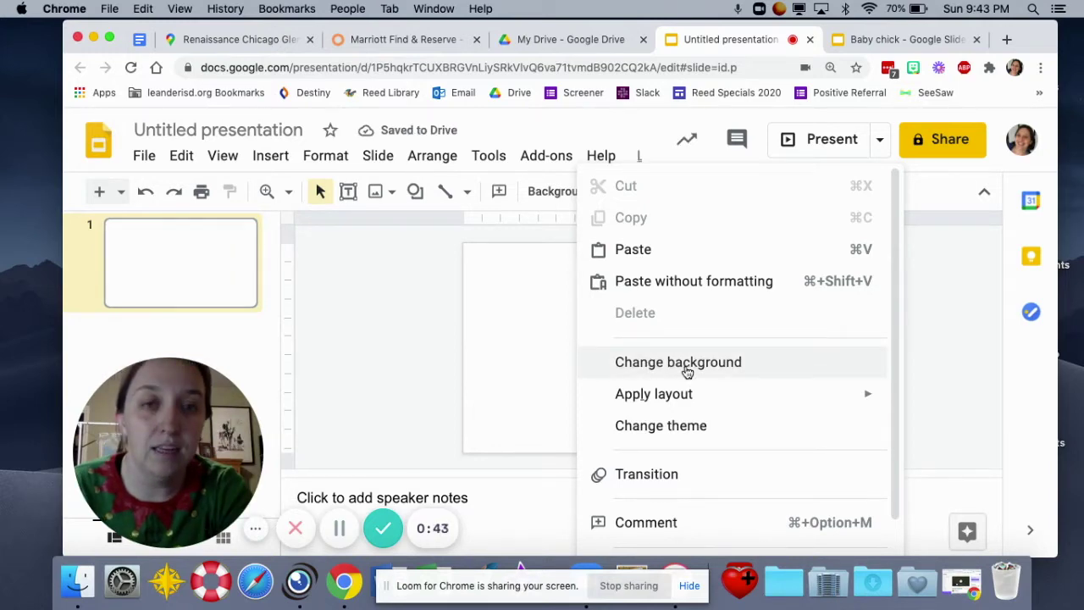
left_click(686, 368)
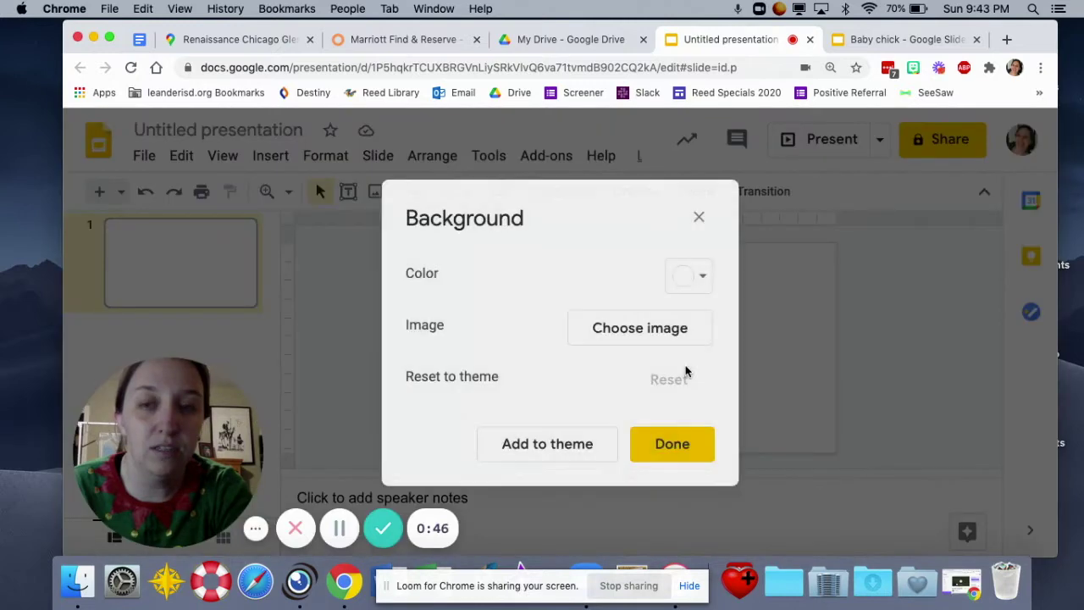
left_click(703, 276)
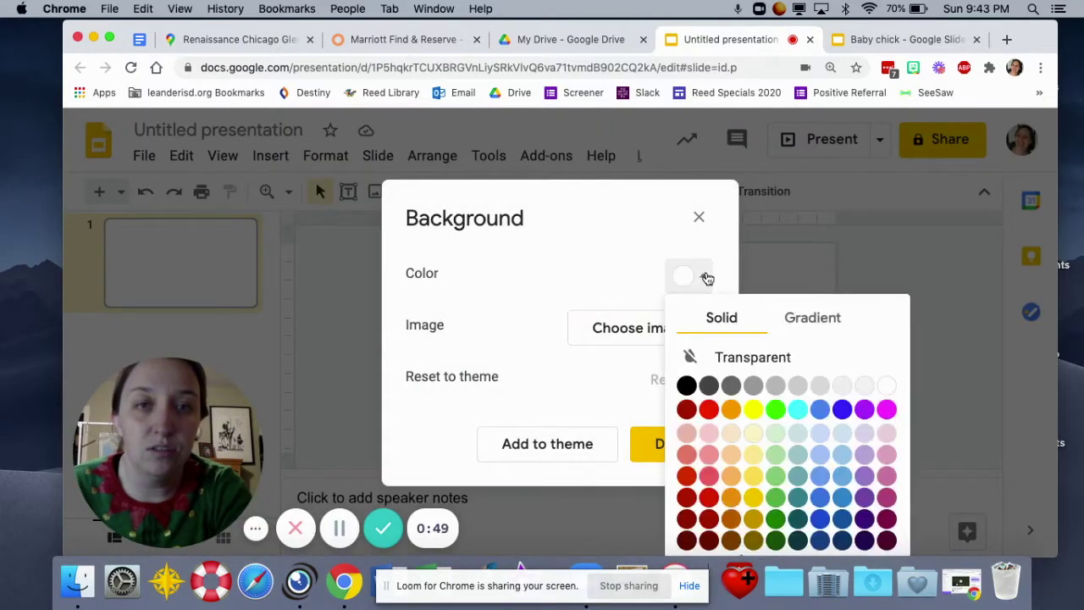
left_click(774, 491)
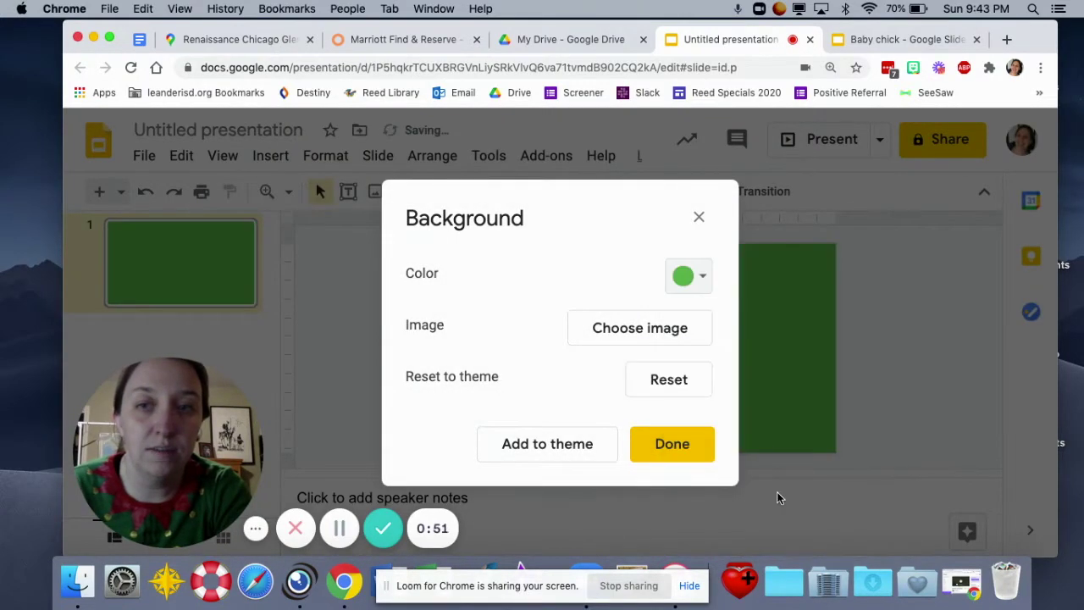
left_click(679, 442)
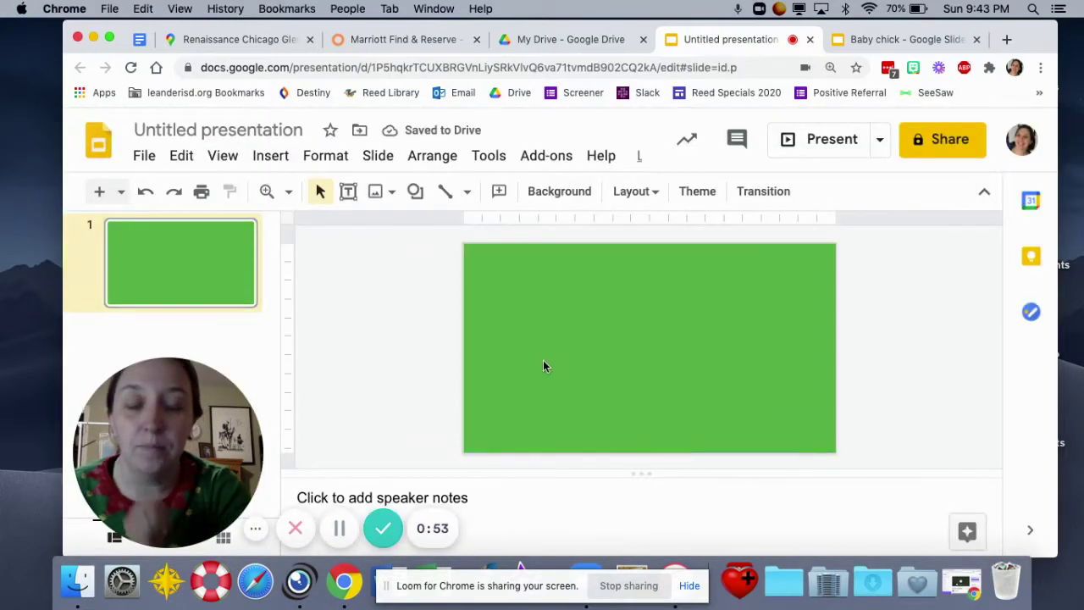
Rename the presentation as "Baby chick 2".
left_click(248, 129)
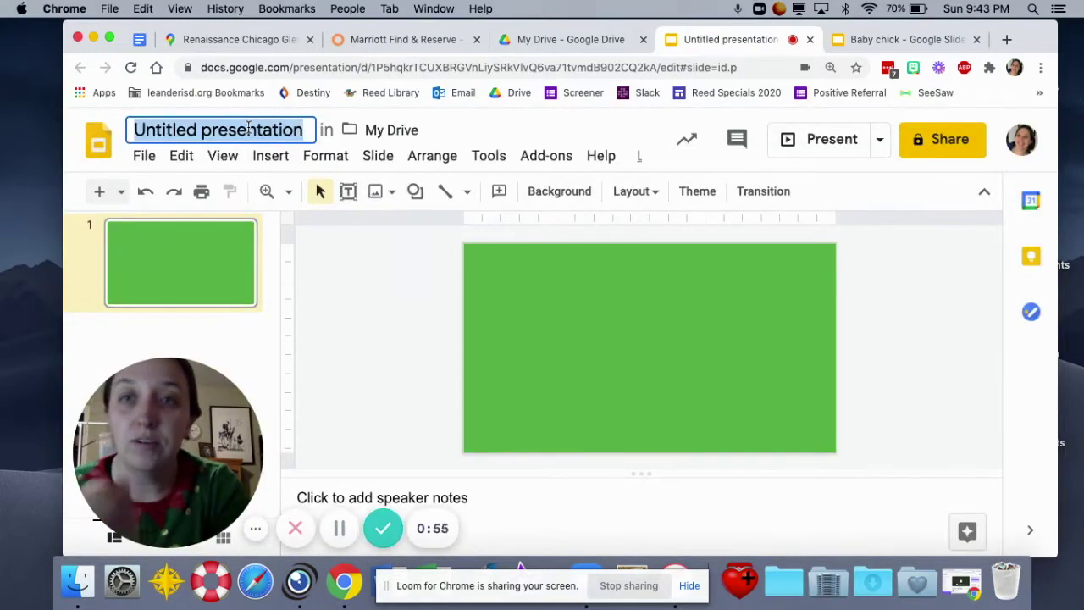
type("Baby")
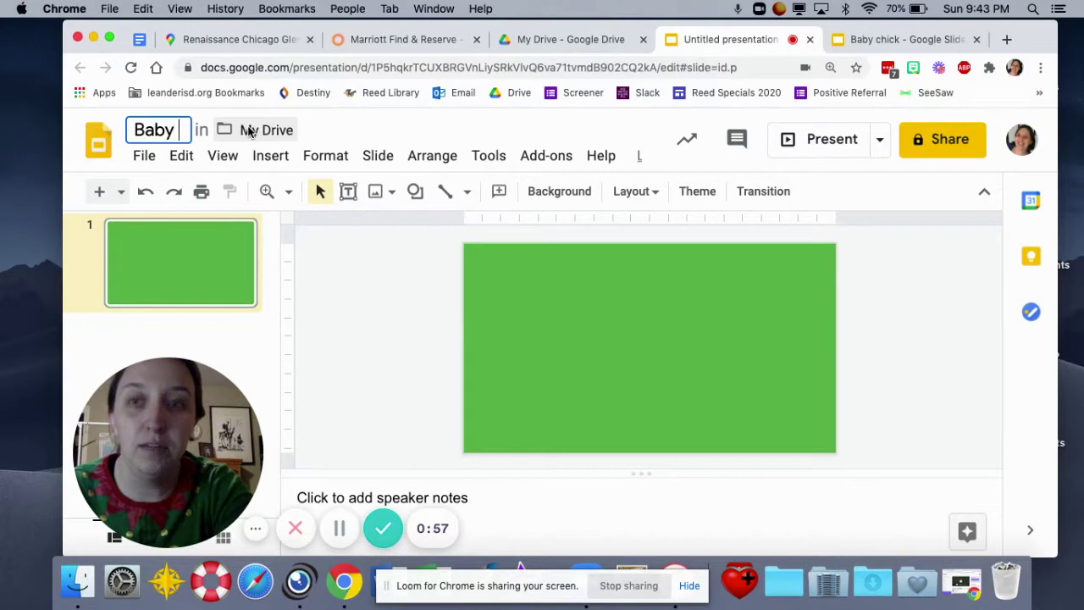
type(" chick ")
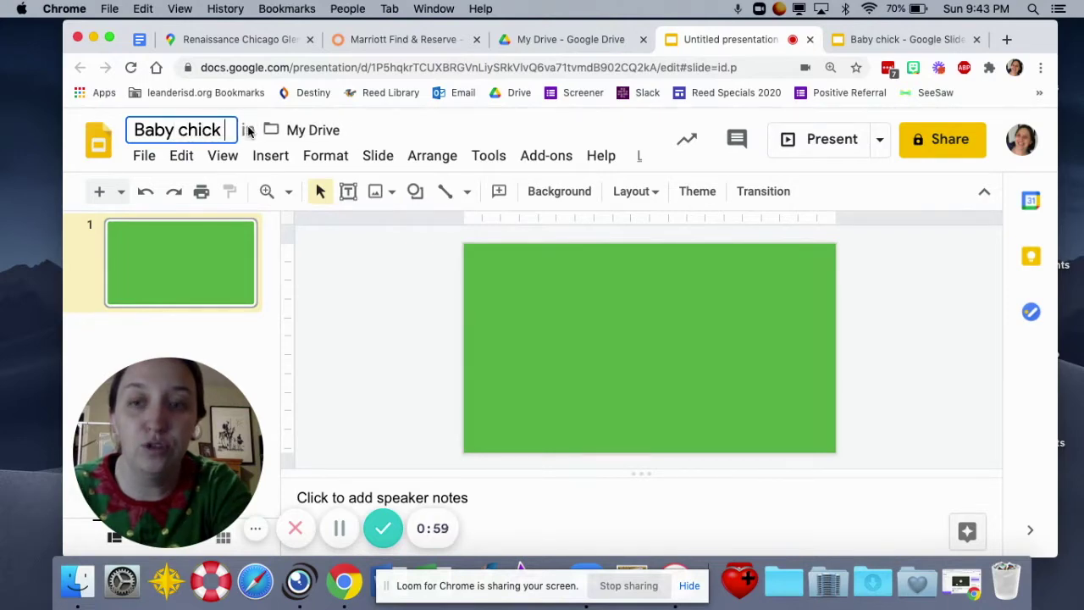
type("2")
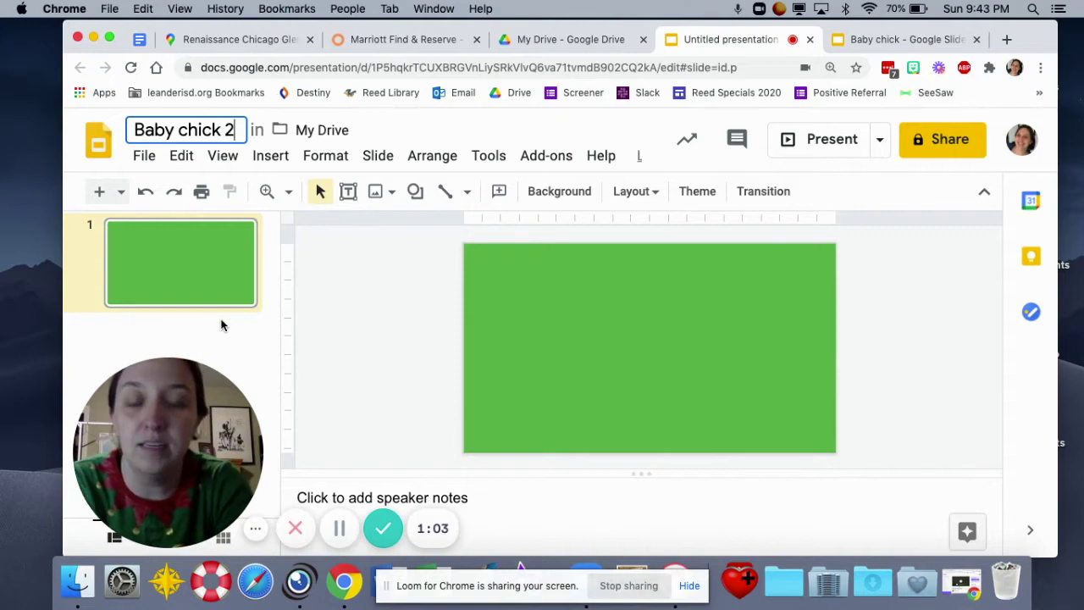
left_click(690, 362)
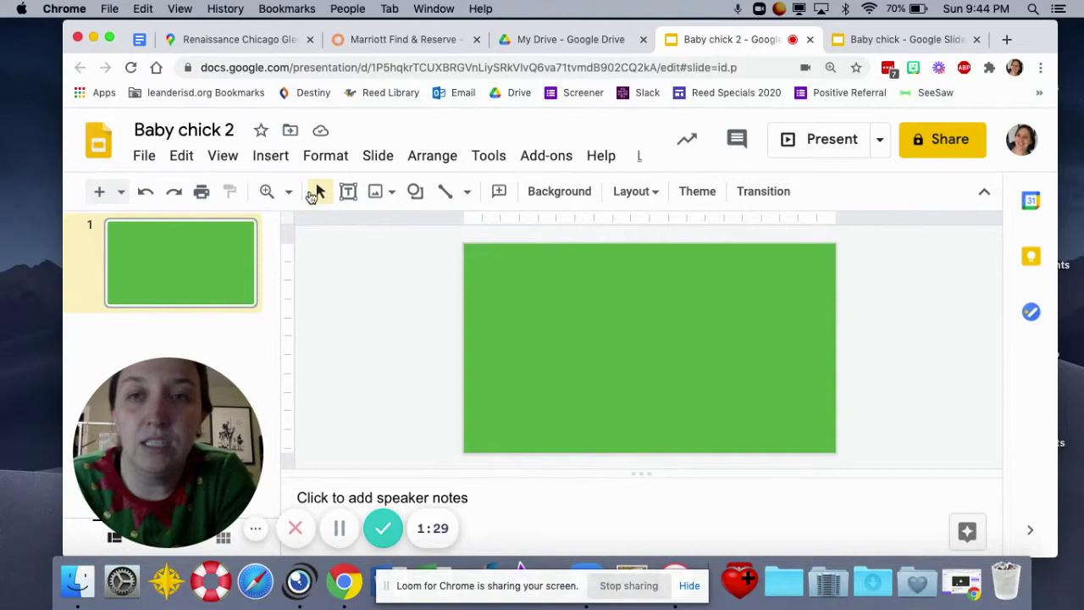
Search the web from within the presentation for images of "chicken coop".
left_click(262, 163)
mouse_move(288, 203)
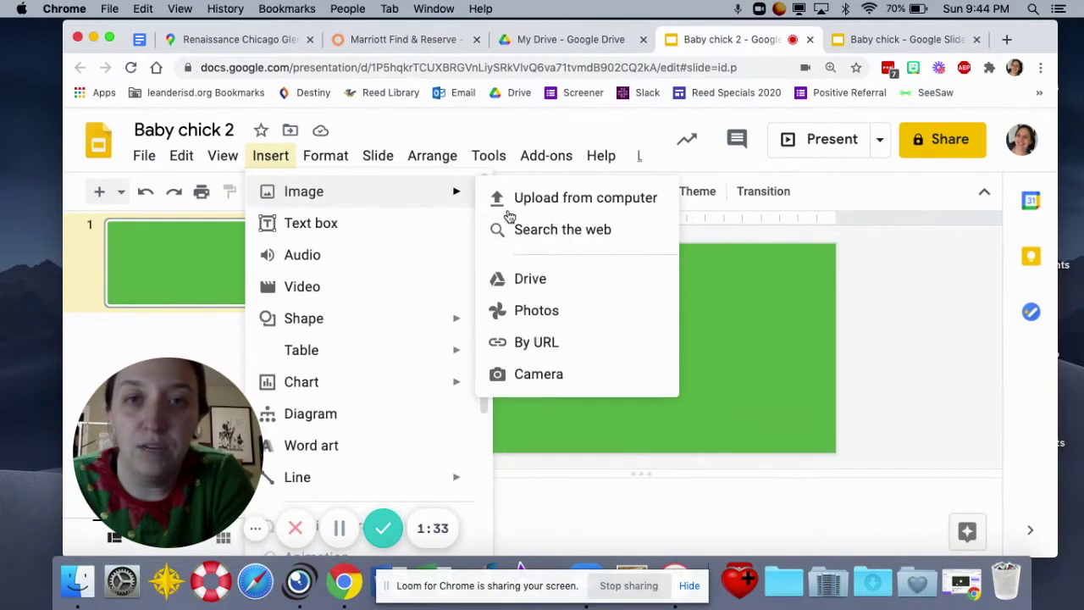
left_click(542, 230)
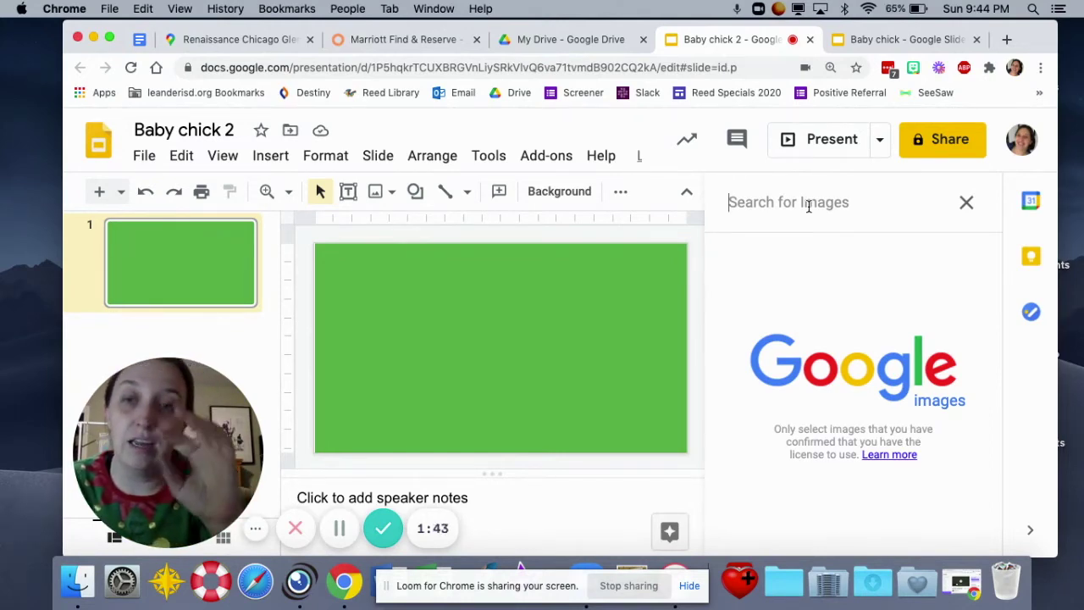
type("chi")
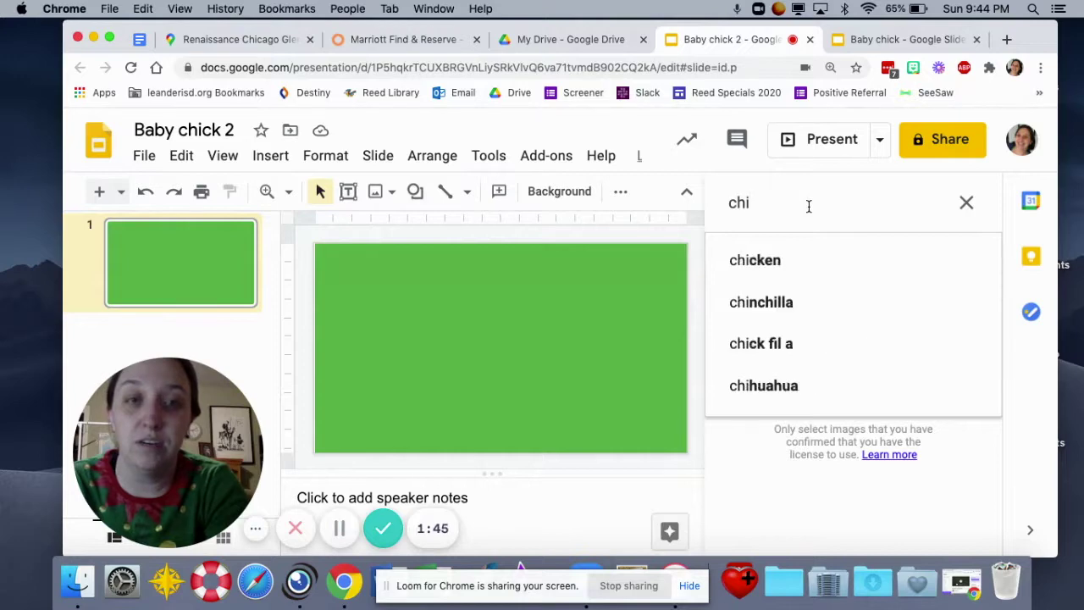
type("cken")
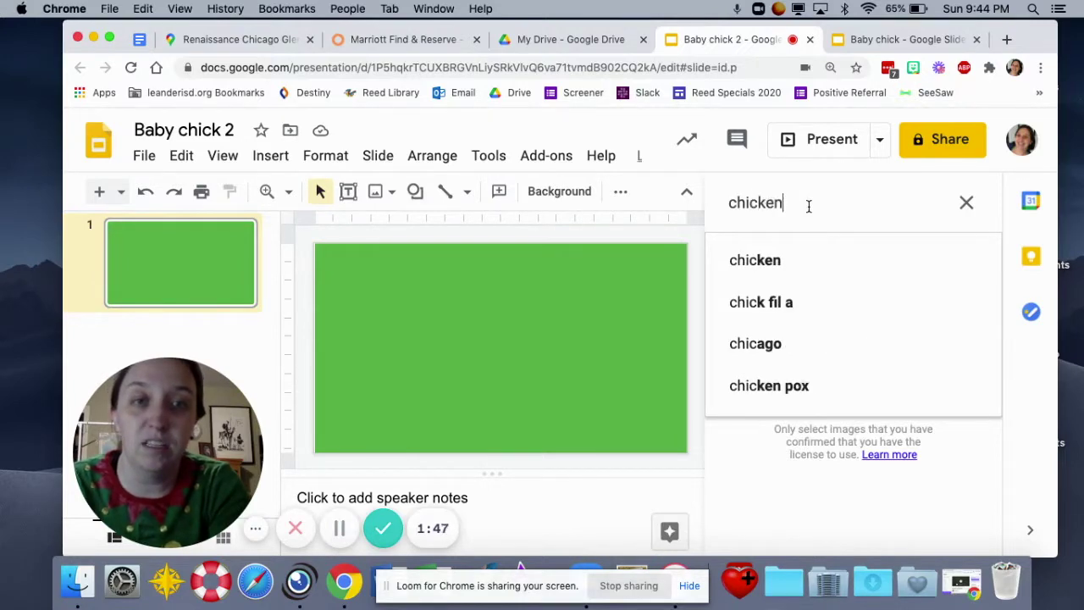
type(" coop")
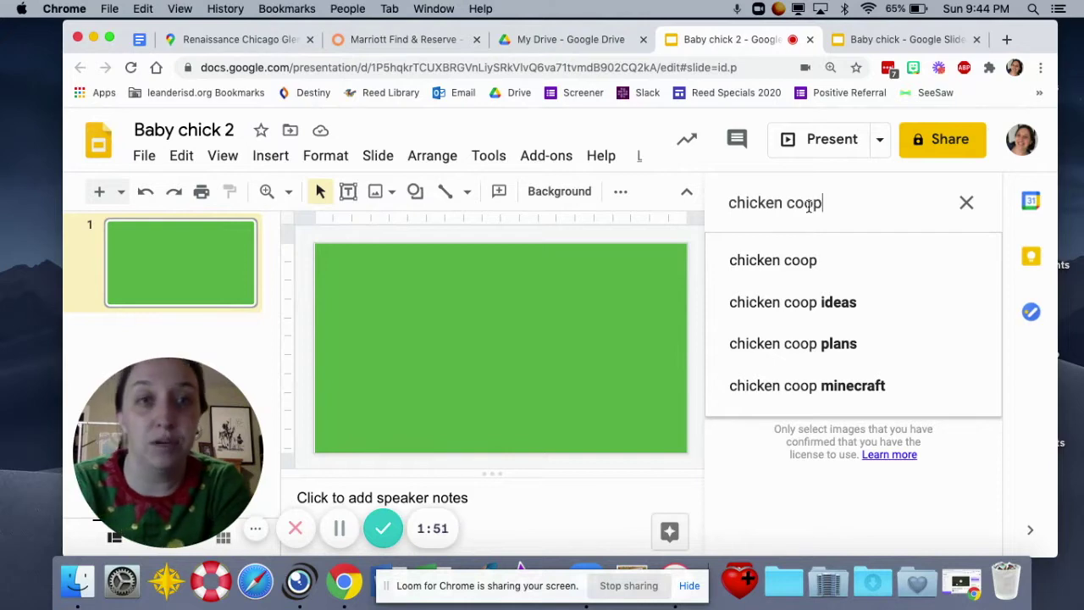
key("Return")
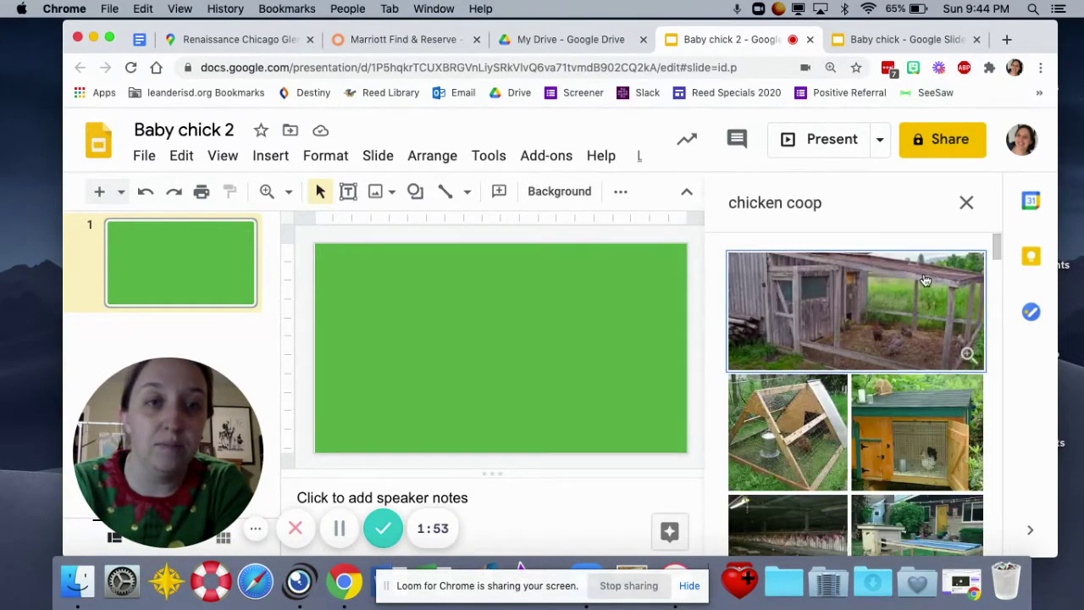
Insert the yellow cartoon coop with the brown heart and shrink it to fit in the upper-left part of the slide.
scroll(844, 339, "down", 1)
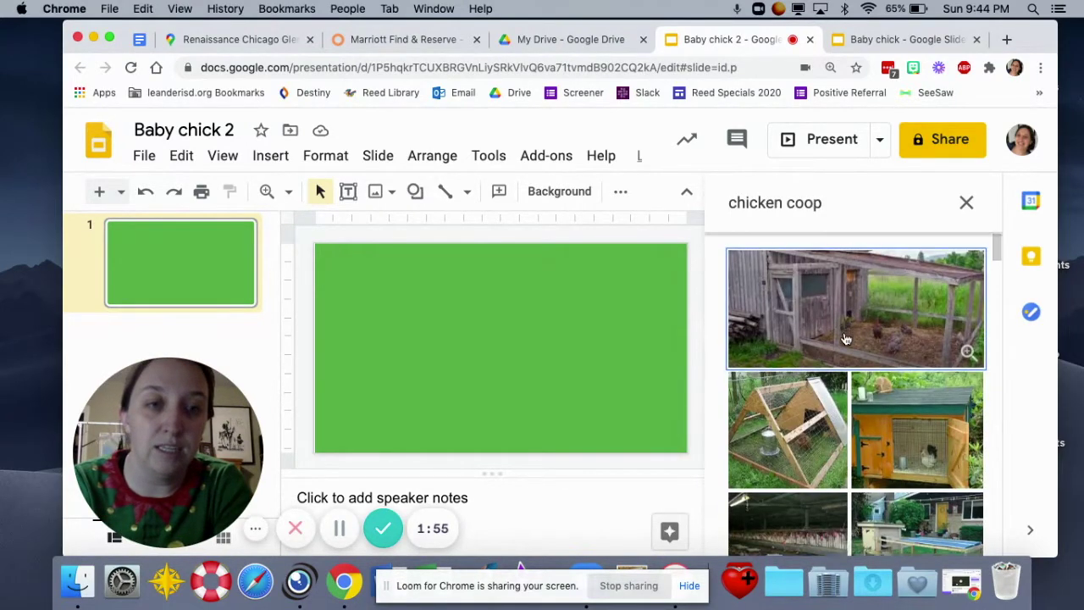
scroll(844, 338, "down", 1)
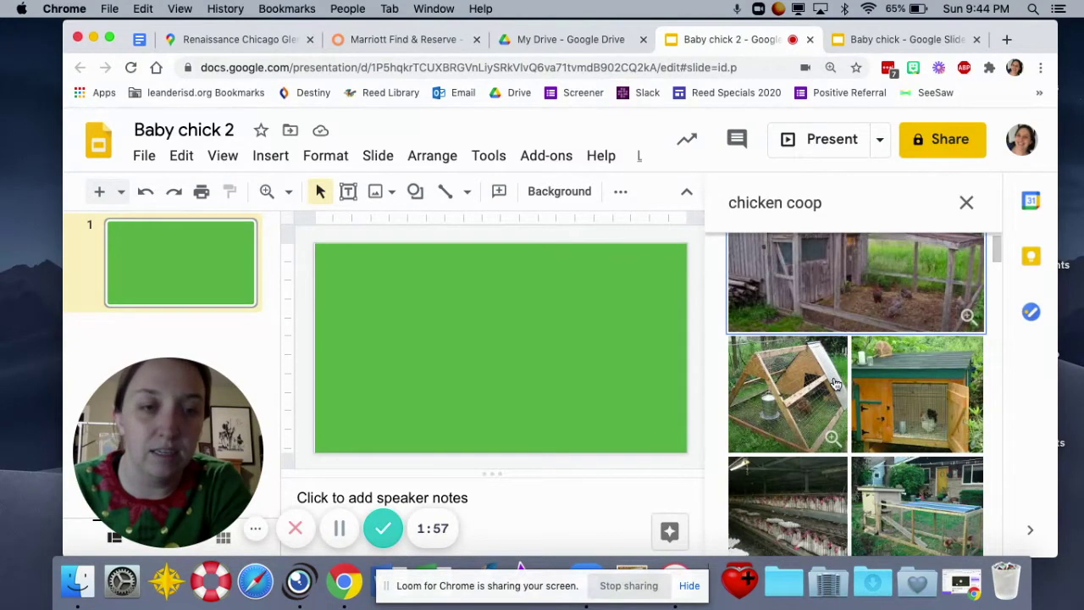
scroll(837, 383, "down", 5)
scroll(834, 384, "down", 5)
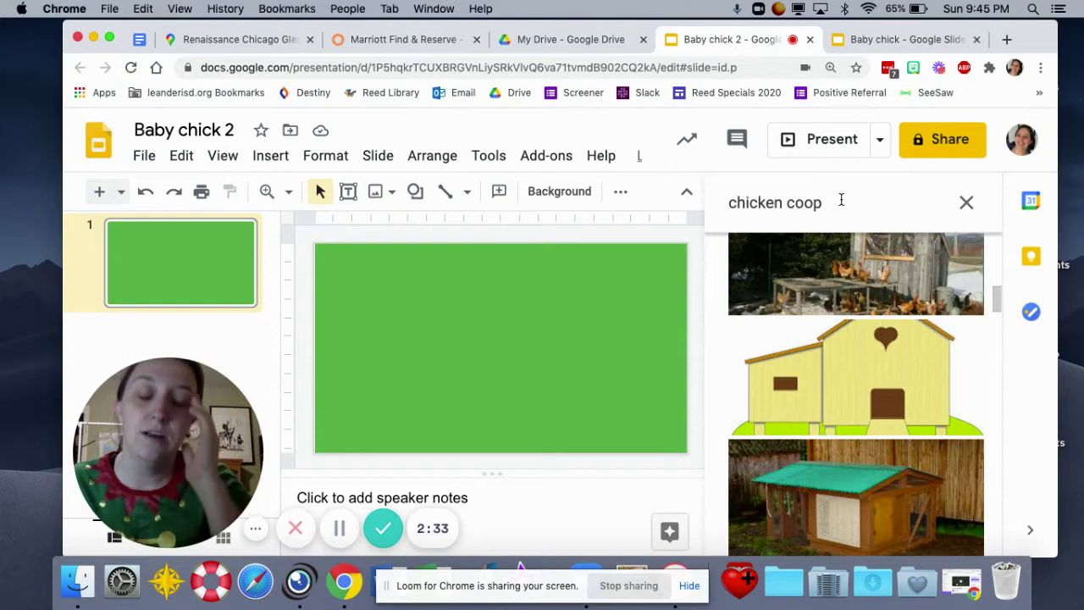
left_click(887, 368)
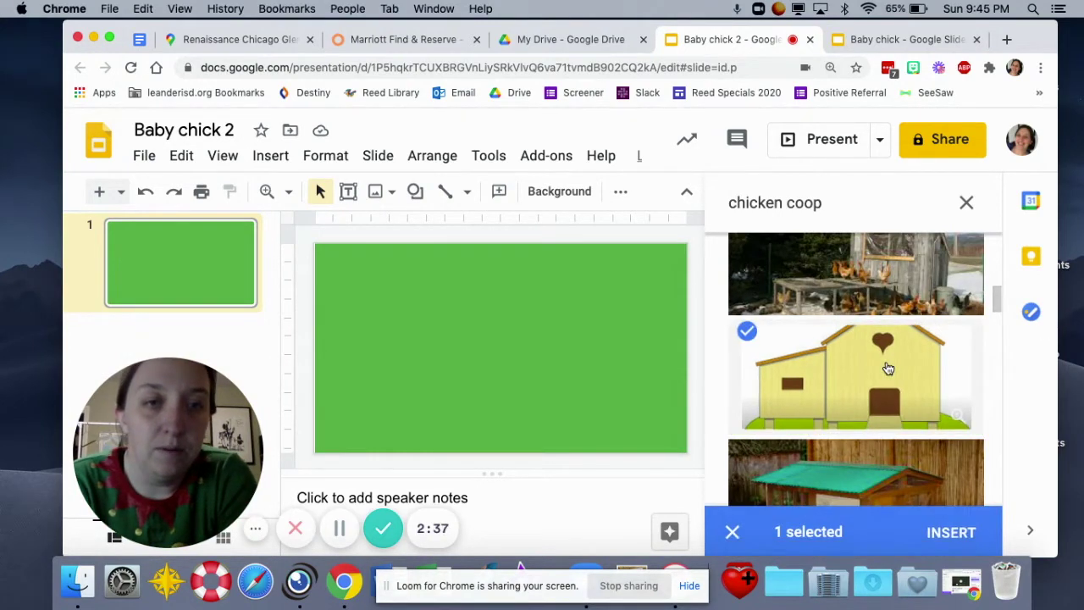
left_click(940, 531)
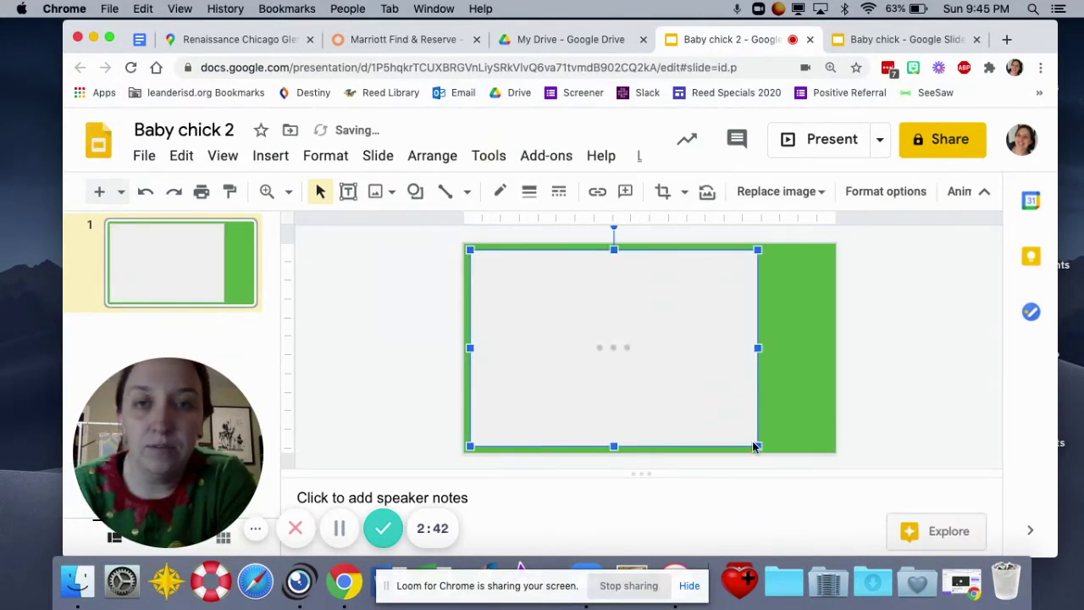
left_click_drag(758, 445, 697, 363)
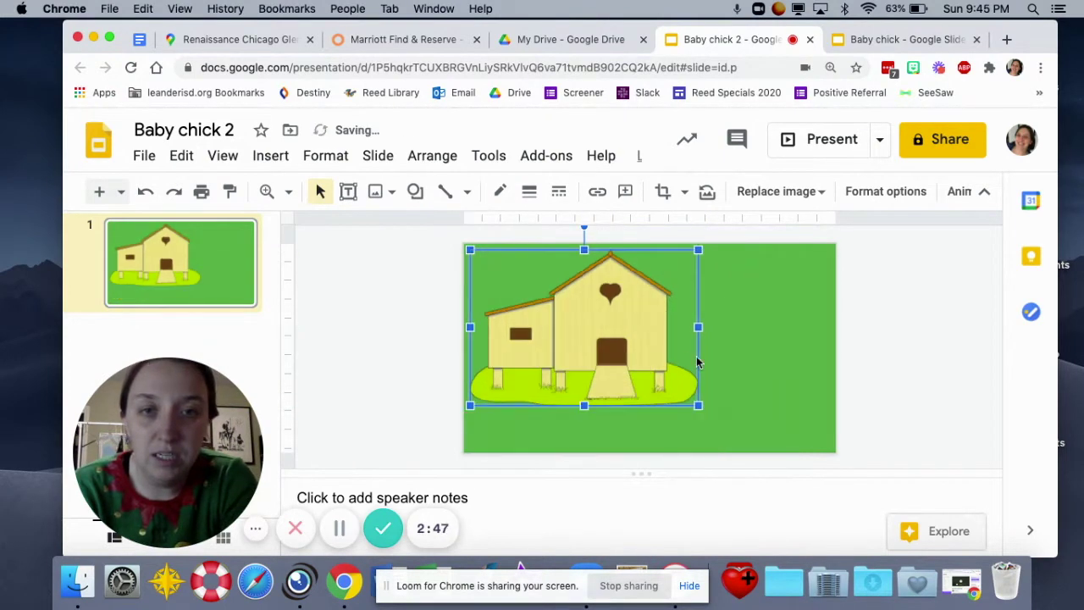
Copy the finished coop slide and paste the copy directly after it as slide 2.
left_click(236, 321)
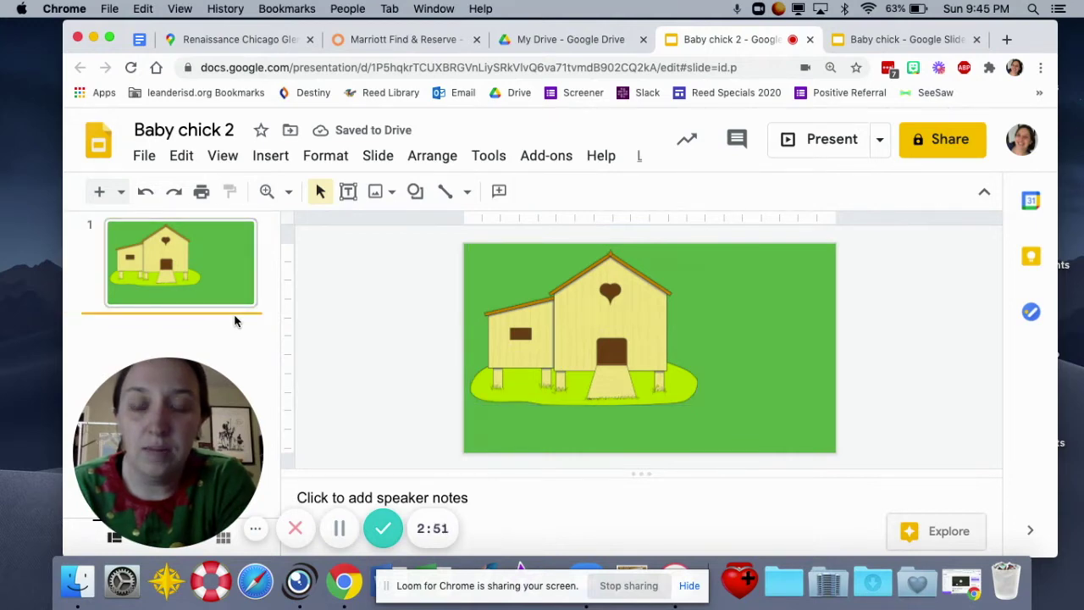
left_click(230, 294)
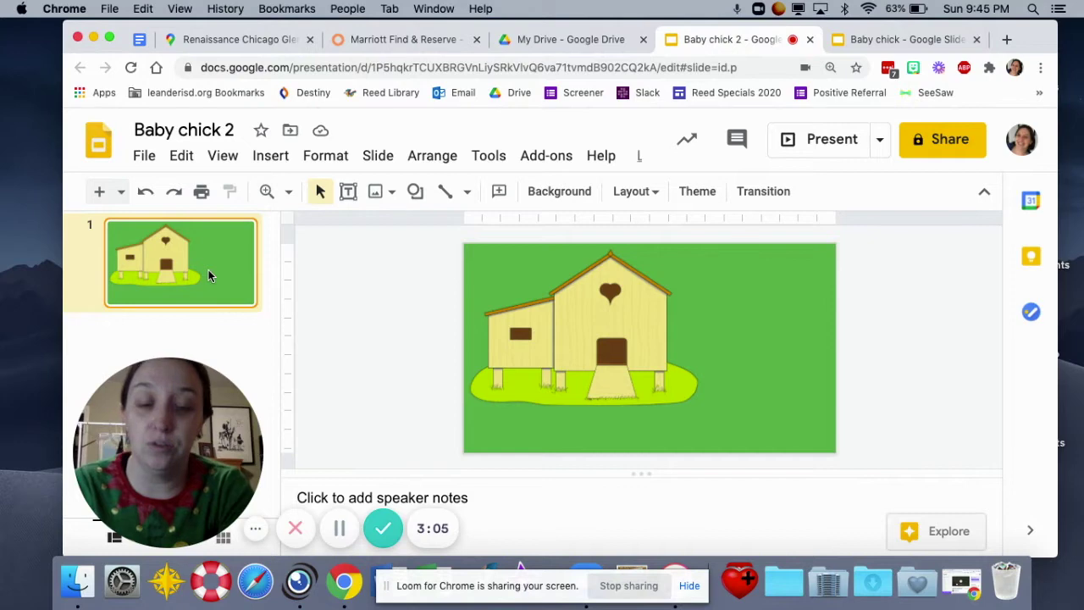
right_click(209, 276)
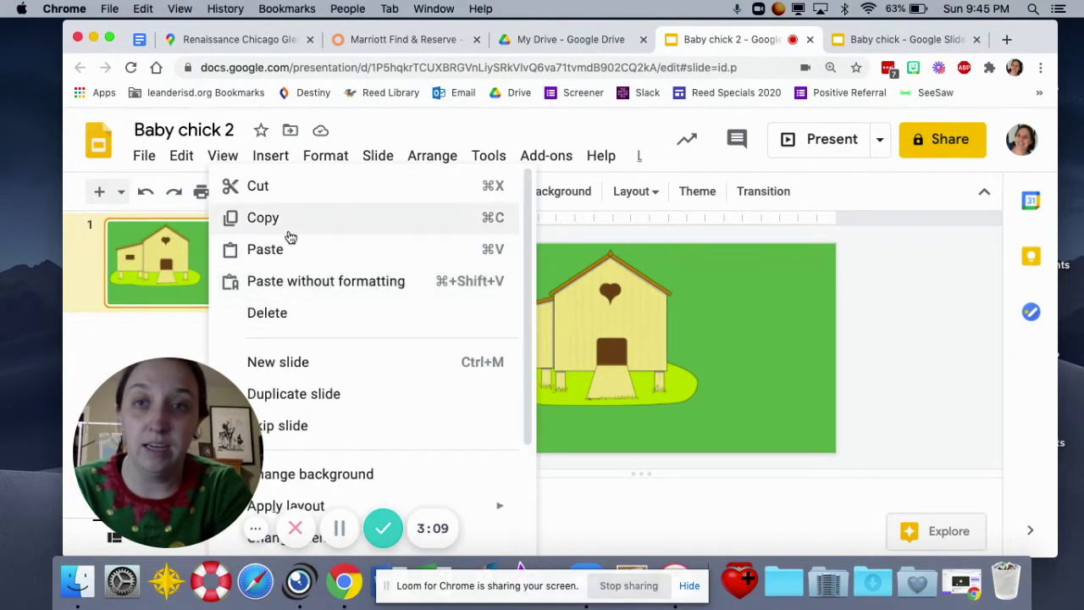
left_click(288, 221)
left_click(187, 320)
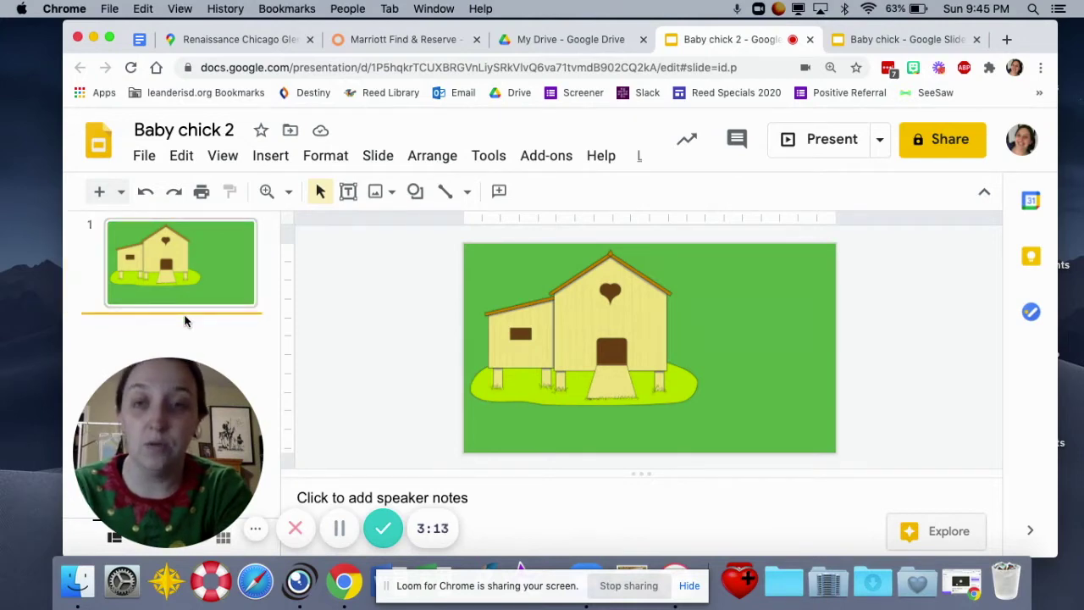
left_click(192, 280)
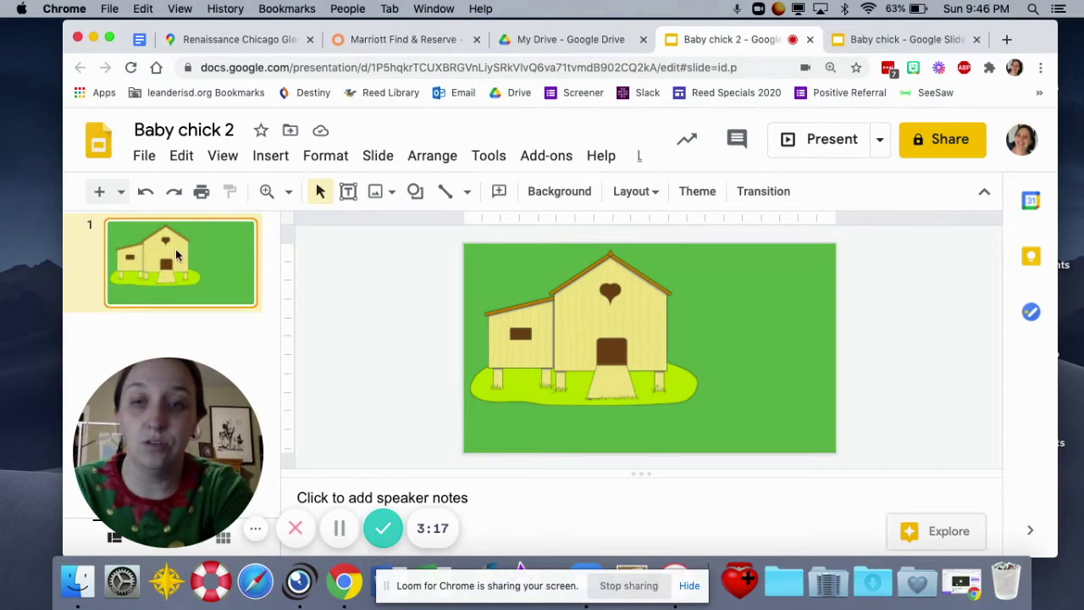
left_click(201, 317)
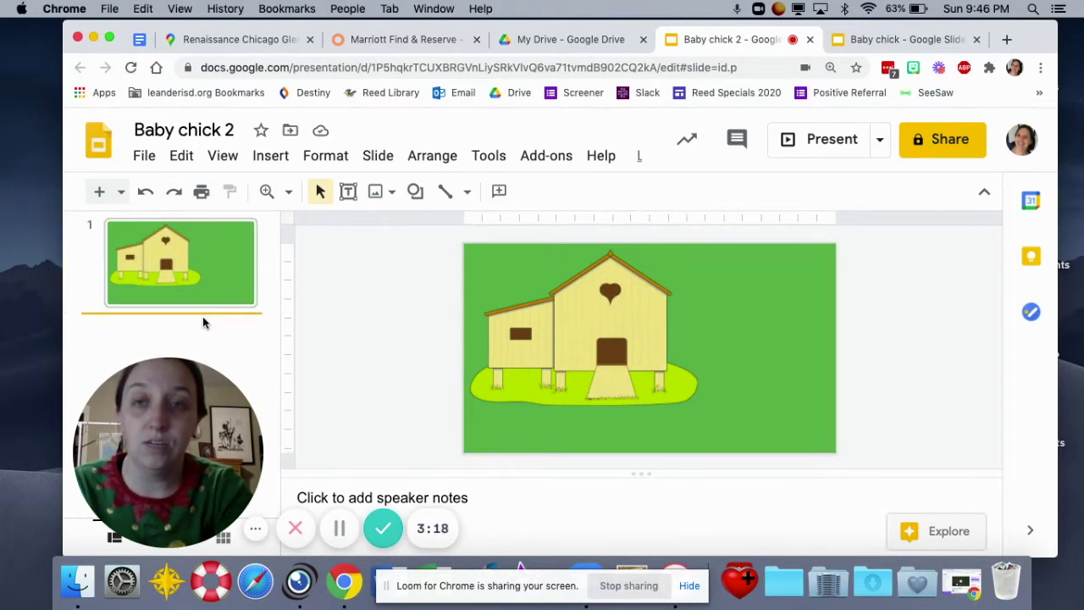
key("ctrl+v")
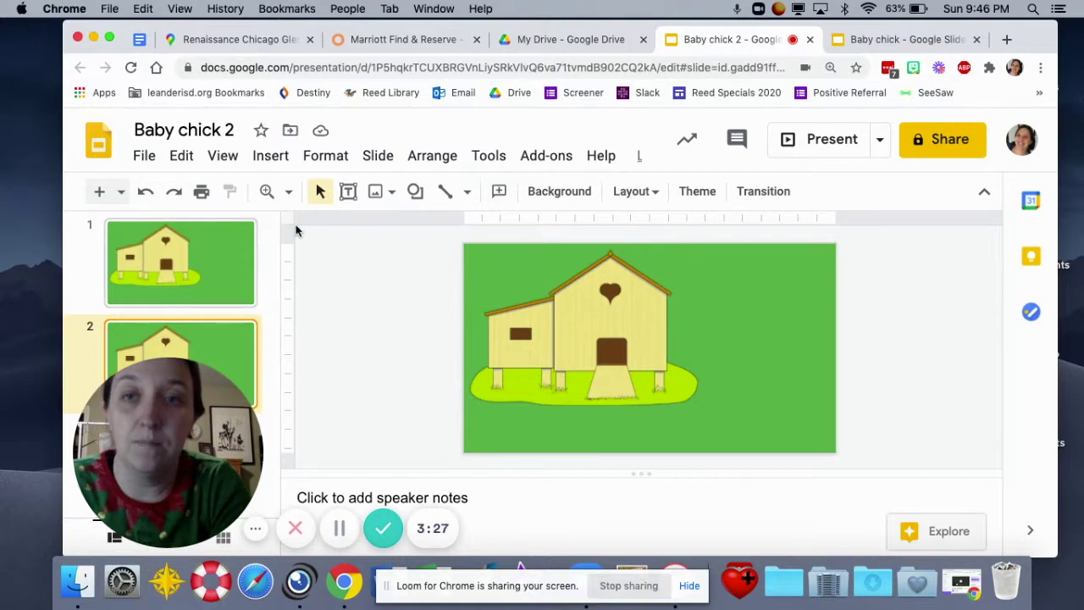
Search the web from within the presentation for images of "chicken".
left_click(268, 158)
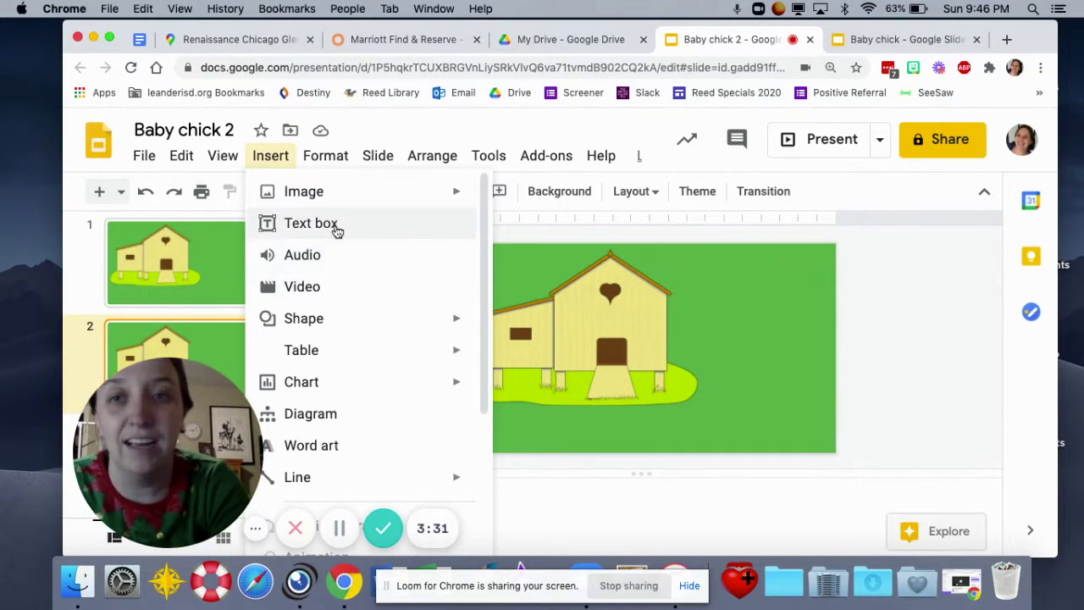
mouse_move(338, 196)
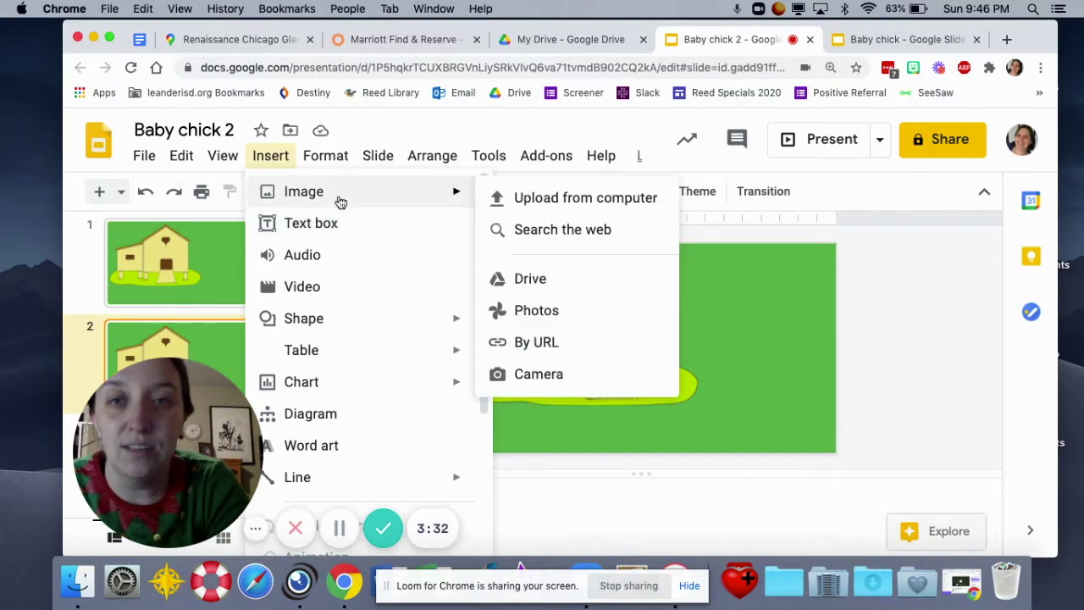
left_click(587, 229)
left_click(857, 209)
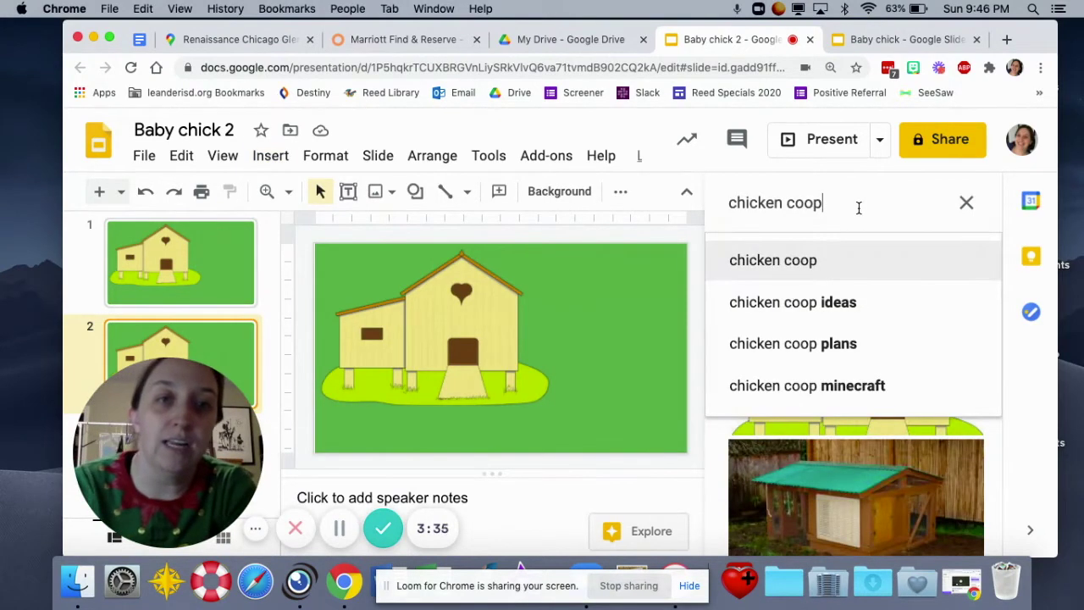
key("BackSpace")
key("BackSpace")
key("BackSpace")
key("BackSpace")
key("BackSpace")
key("Return")
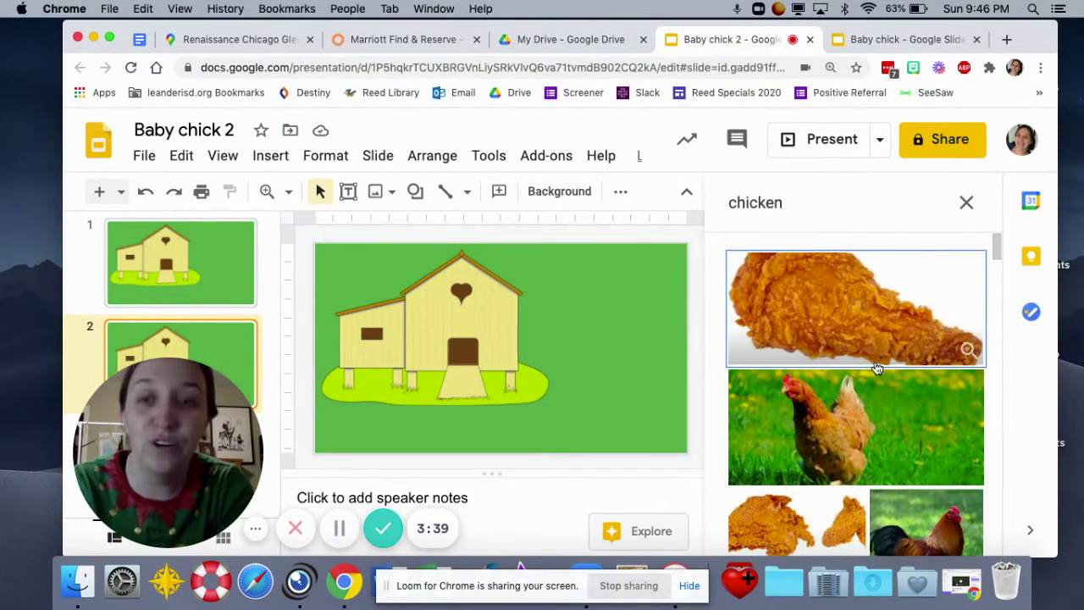
Refine the image search to "chicken clip art" and insert the cartoon white hen with the brown head on slide 2.
left_click(836, 204)
type("clip art")
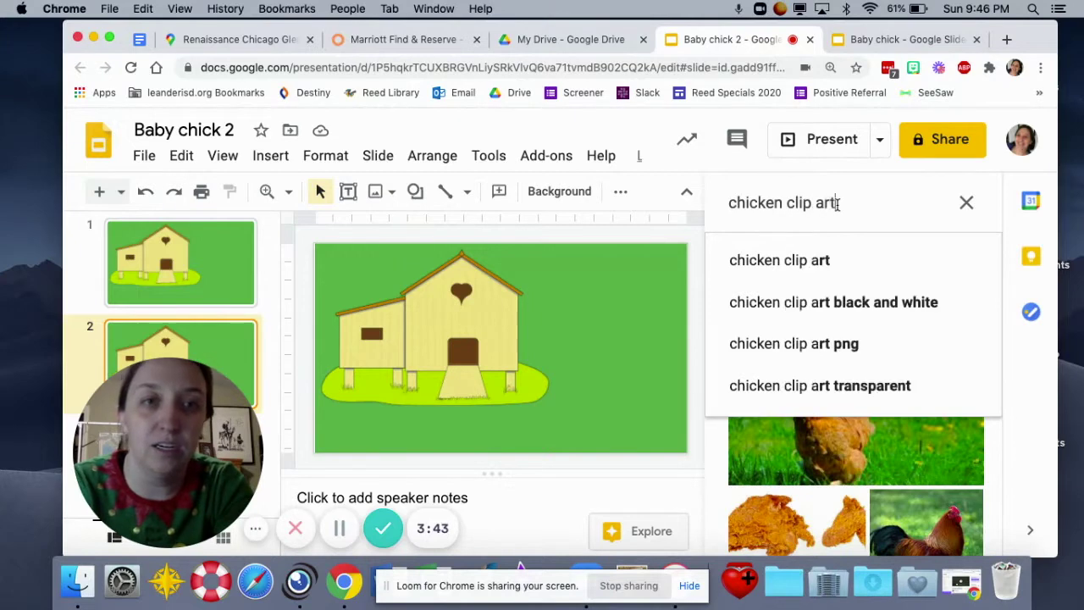
key("Return")
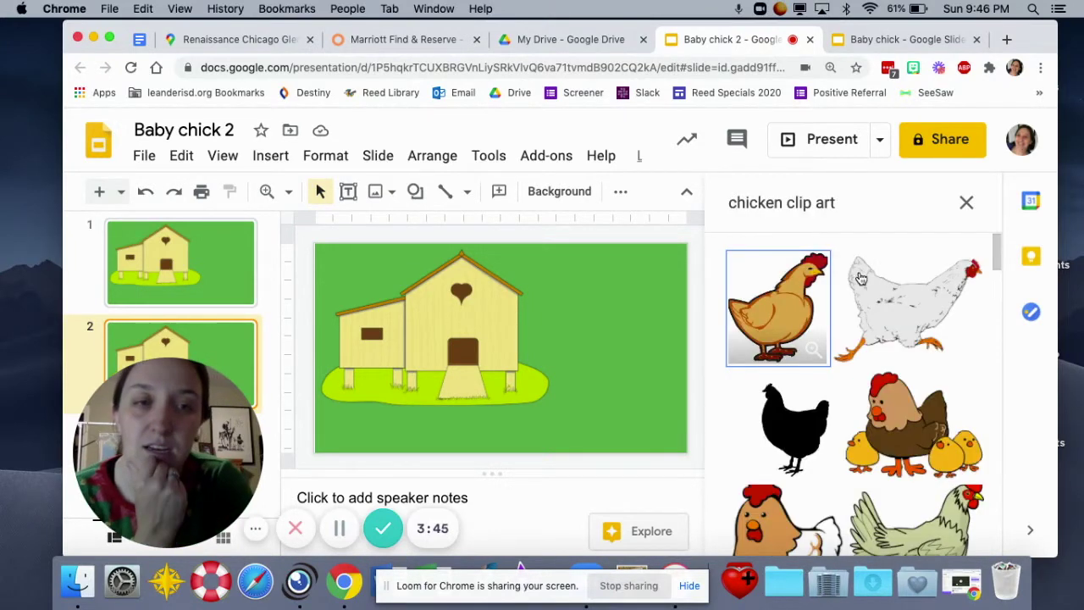
scroll(795, 337, "down", 3)
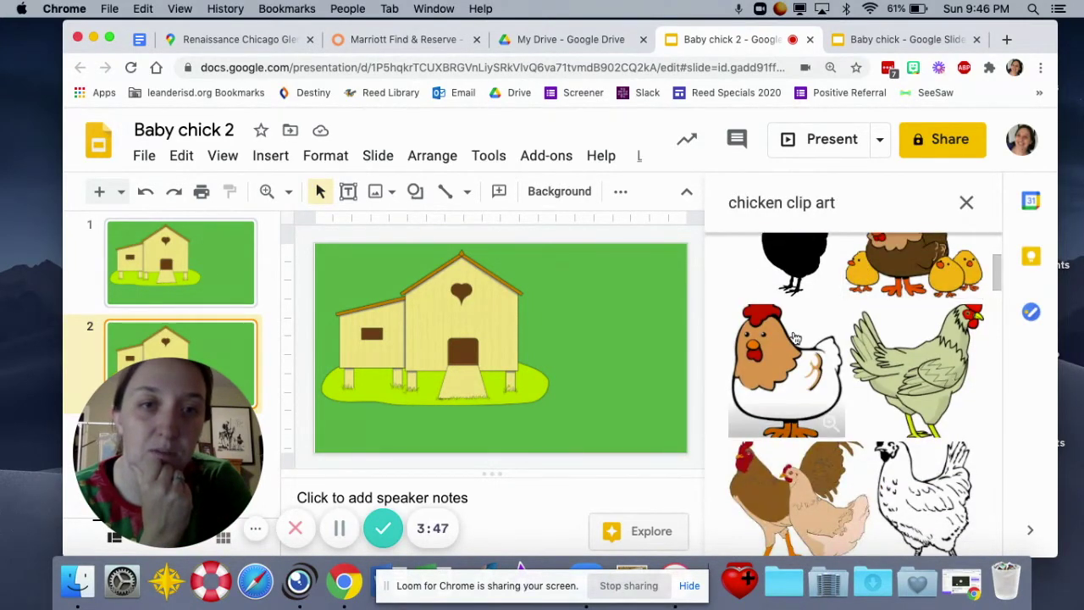
left_click(794, 339)
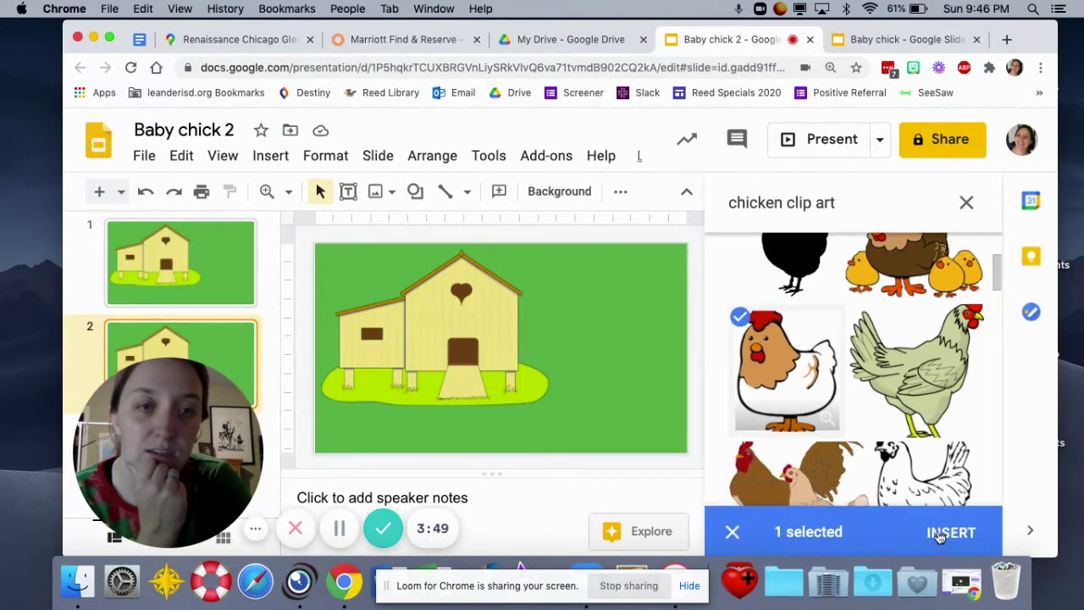
left_click(940, 533)
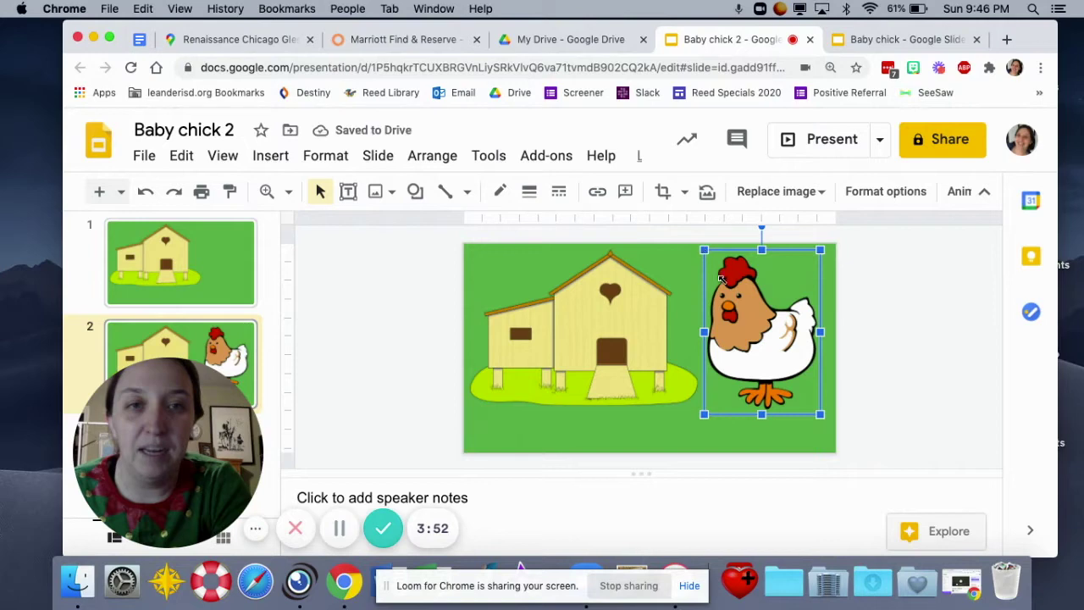
Shrink the hen to about half its size and place it beside the coop's ramp on the light green patch.
left_click_drag(705, 250, 761, 332)
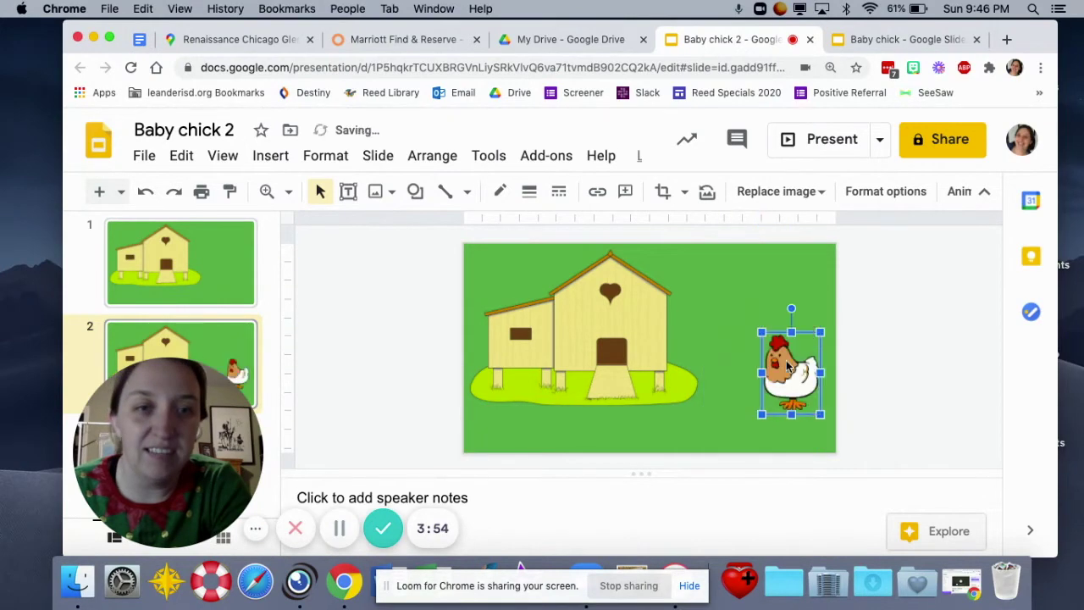
left_click_drag(787, 366, 664, 366)
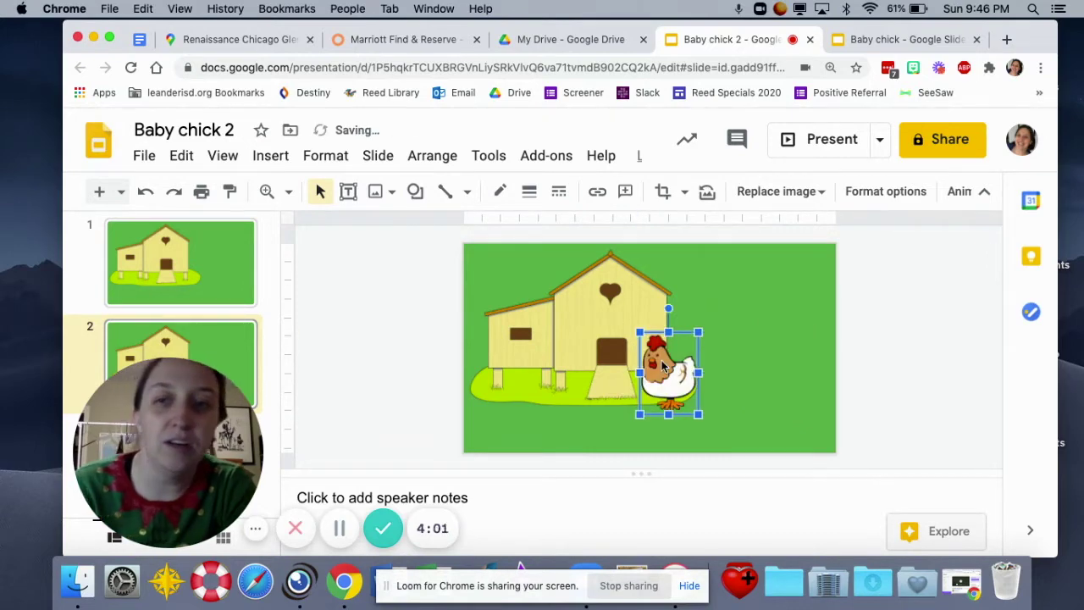
Copy slide 2 with the coop and hen.
left_click(206, 343)
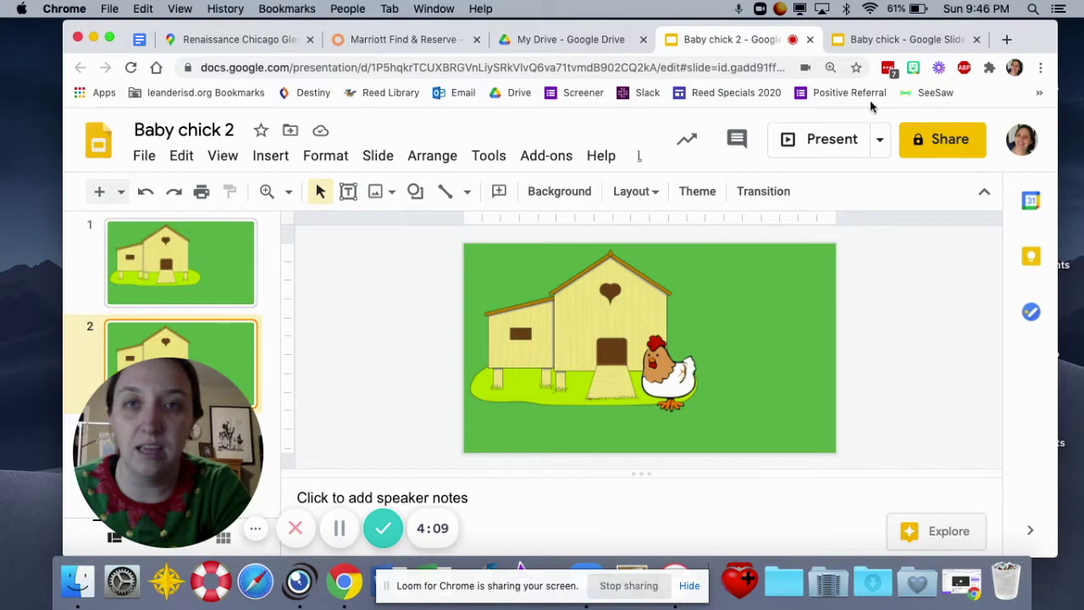
left_click_drag(1038, 39, 1083, 37)
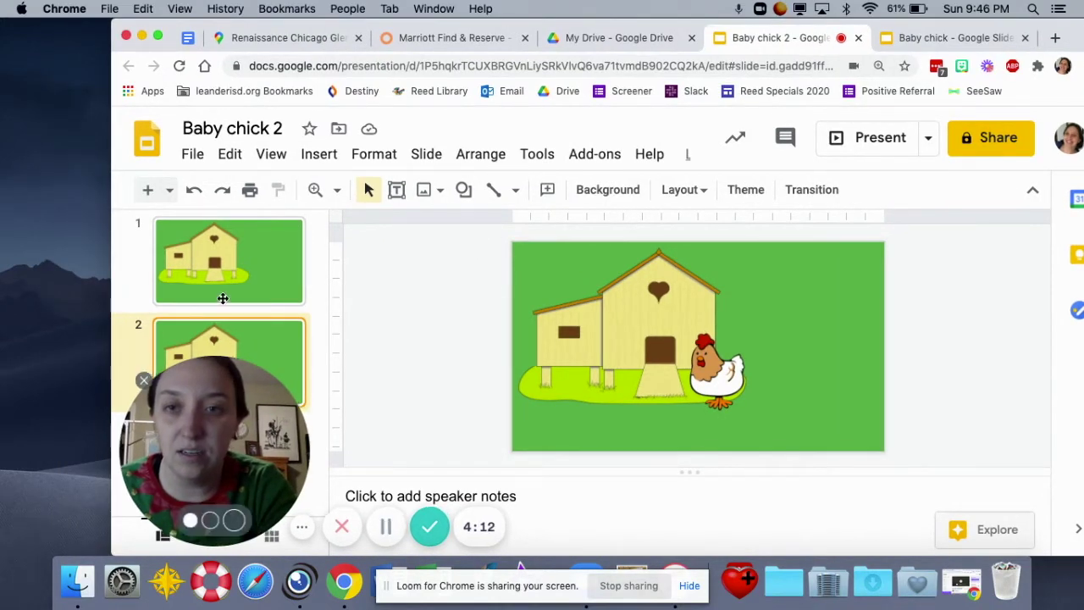
left_click_drag(199, 383, 197, 141)
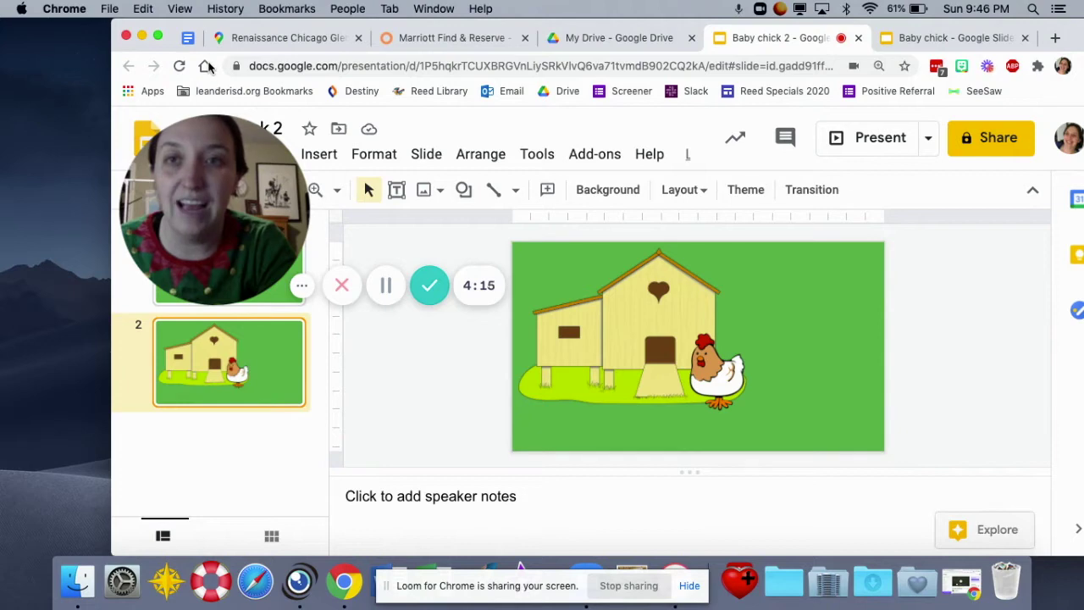
left_click(199, 419)
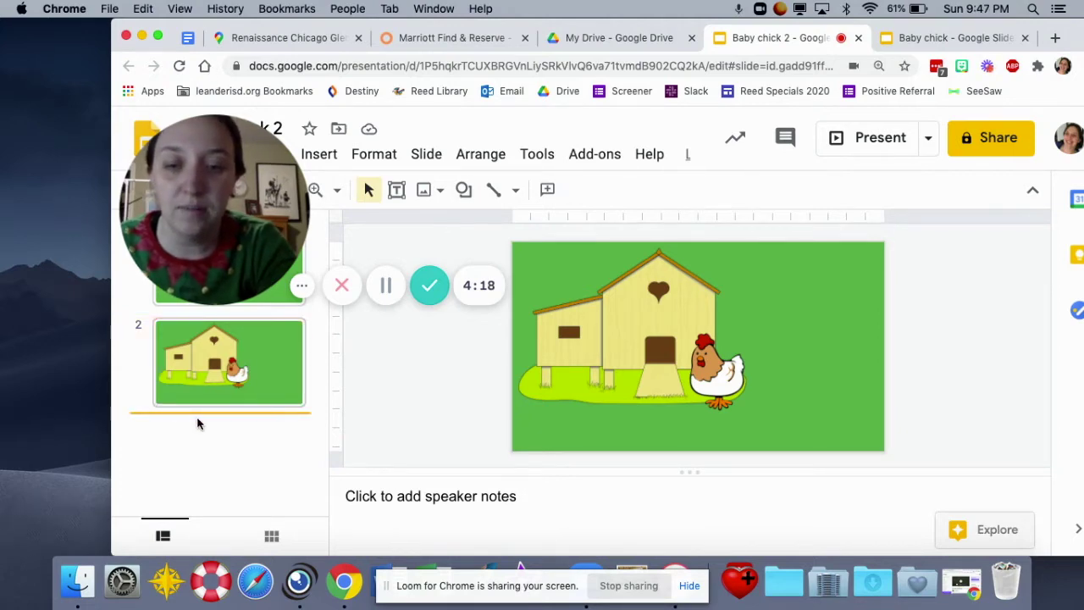
key("Return")
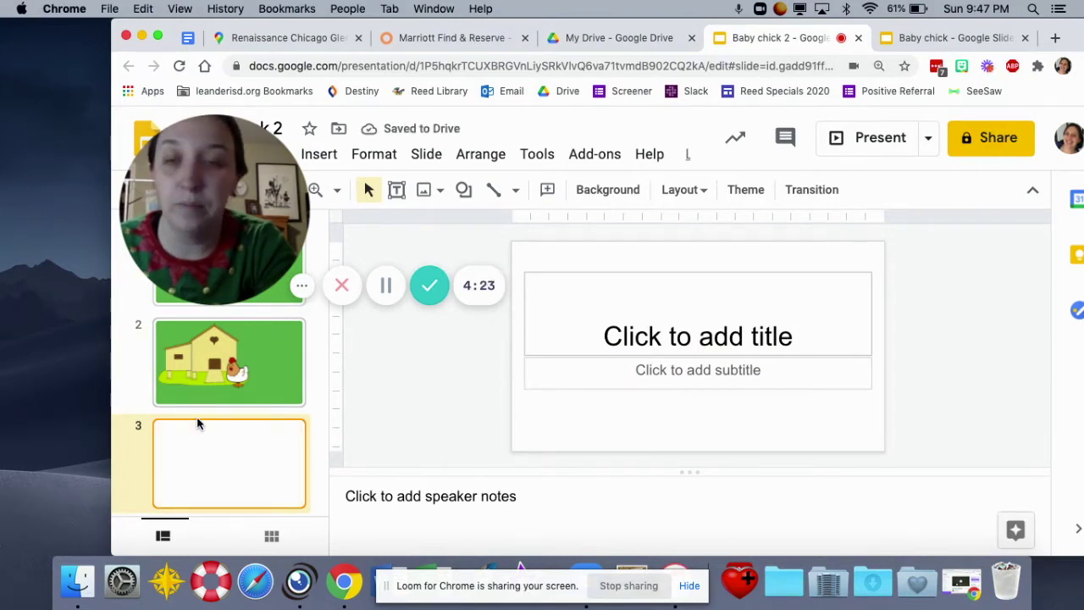
key("Delete")
Paste the copied coop and hen slide directly after slide 2 as slide 3.
left_click(198, 421)
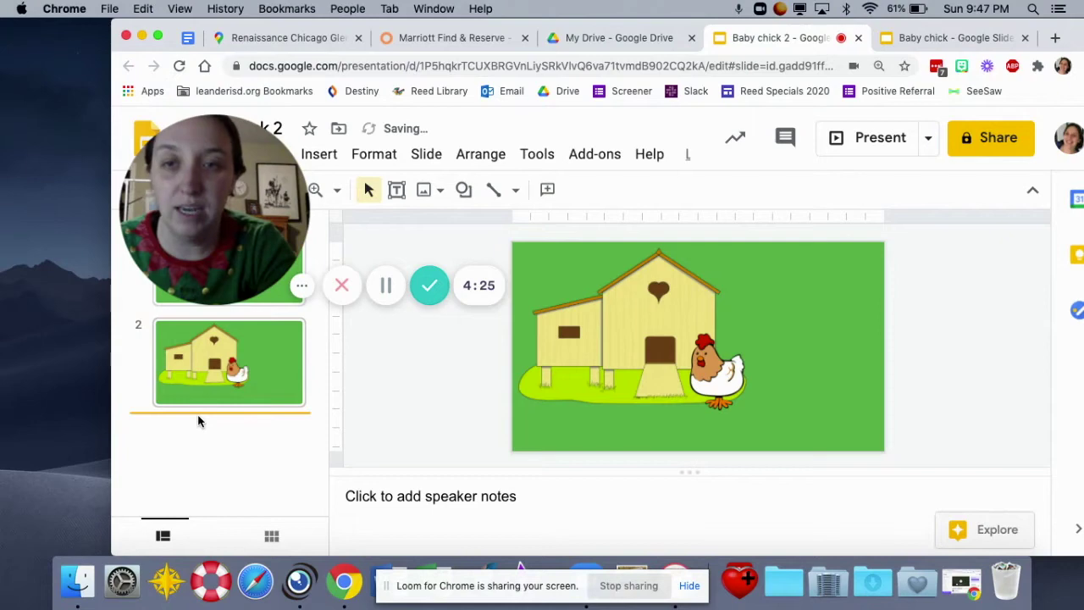
key("ctrl+v")
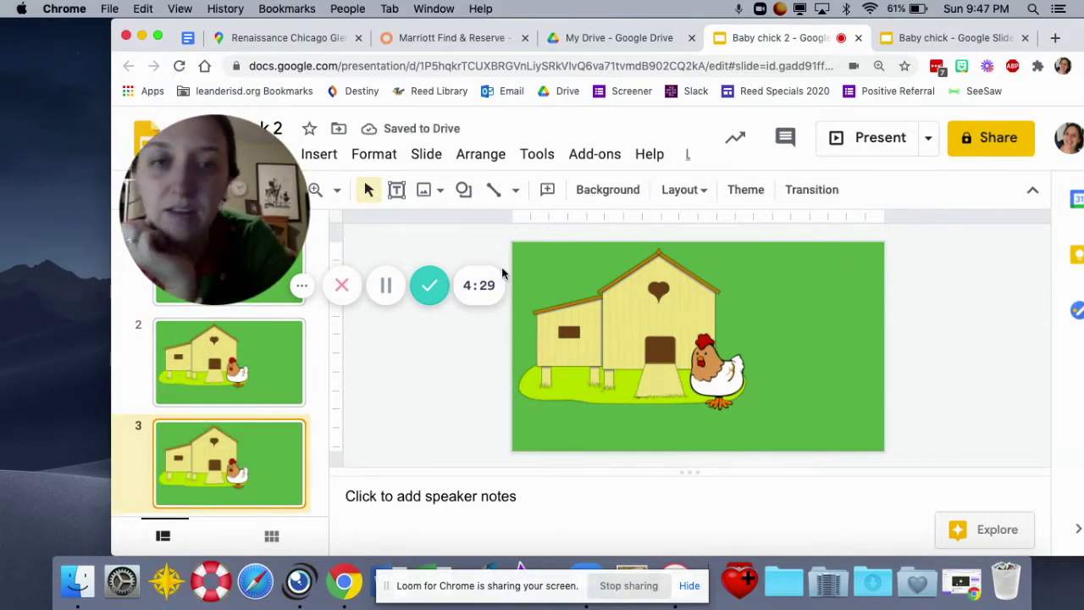
left_click(320, 155)
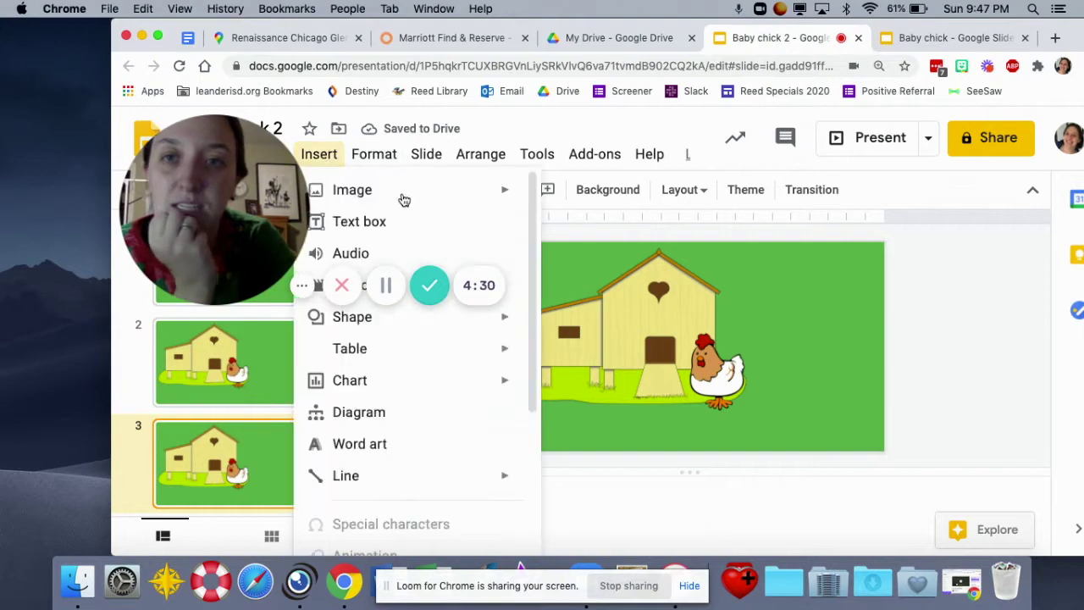
mouse_move(384, 193)
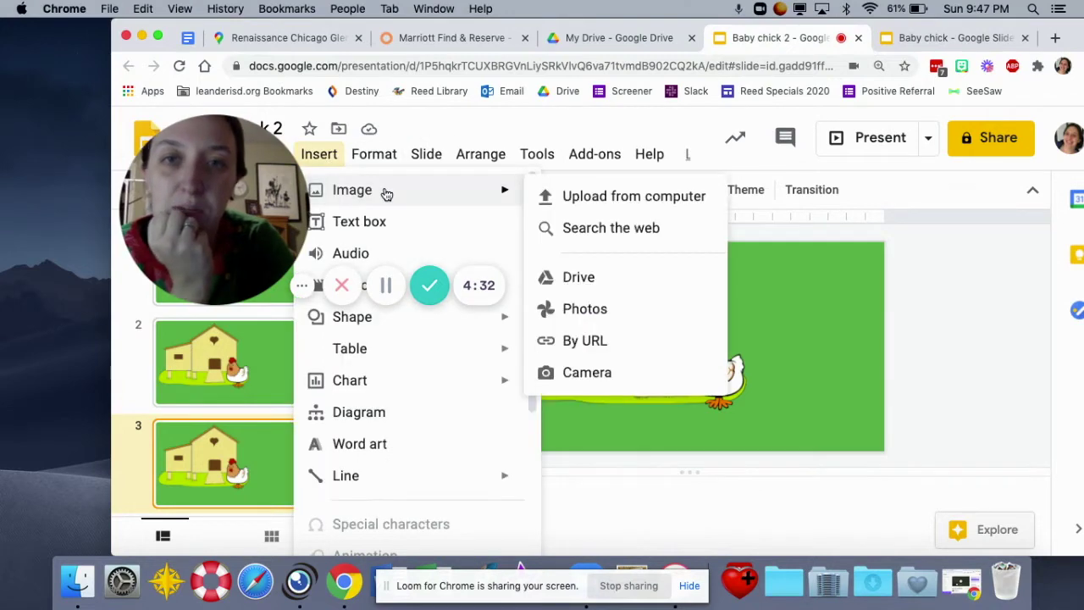
left_click(610, 230)
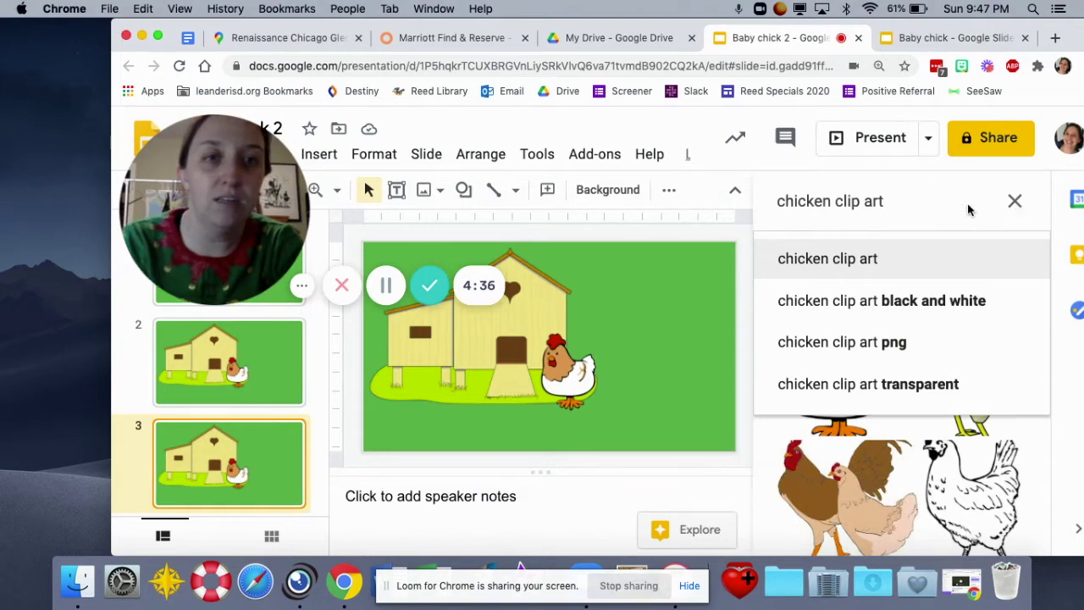
left_click(1015, 201)
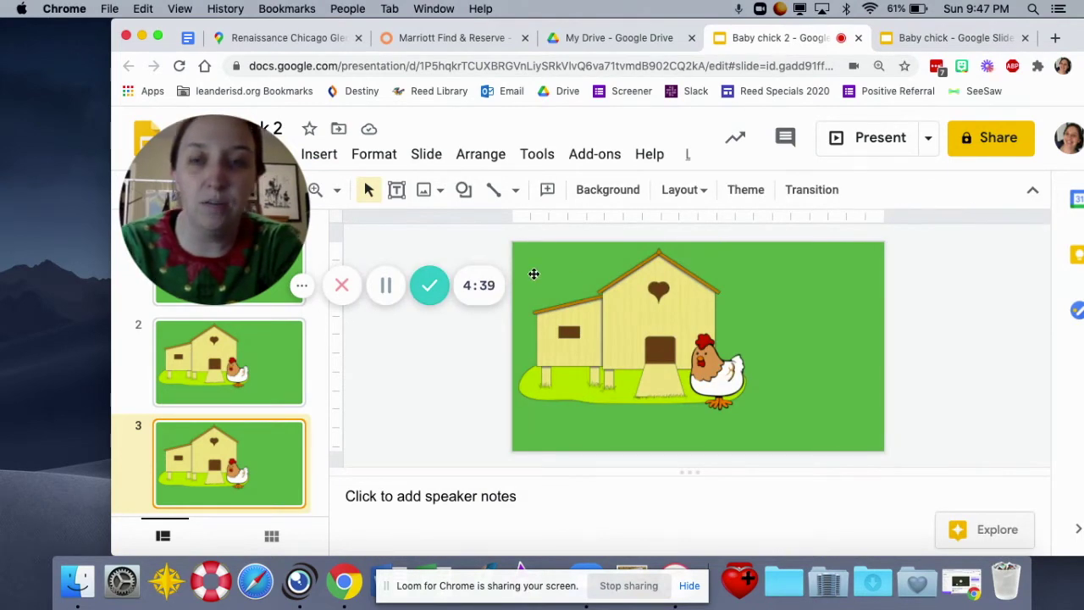
Search the web from within the presentation for images of "egg clip art".
left_click(320, 156)
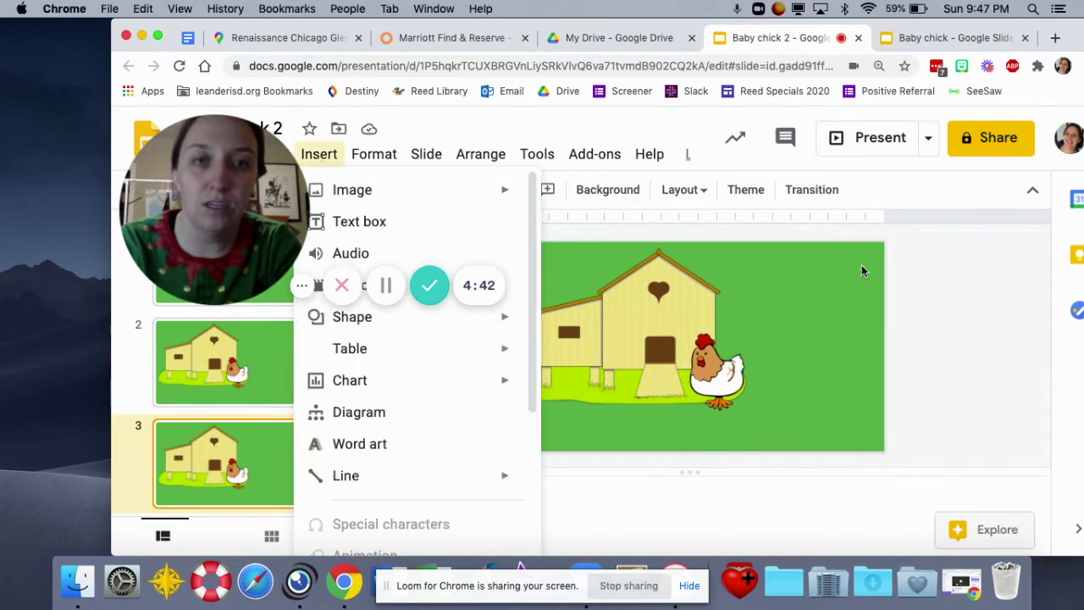
mouse_move(474, 201)
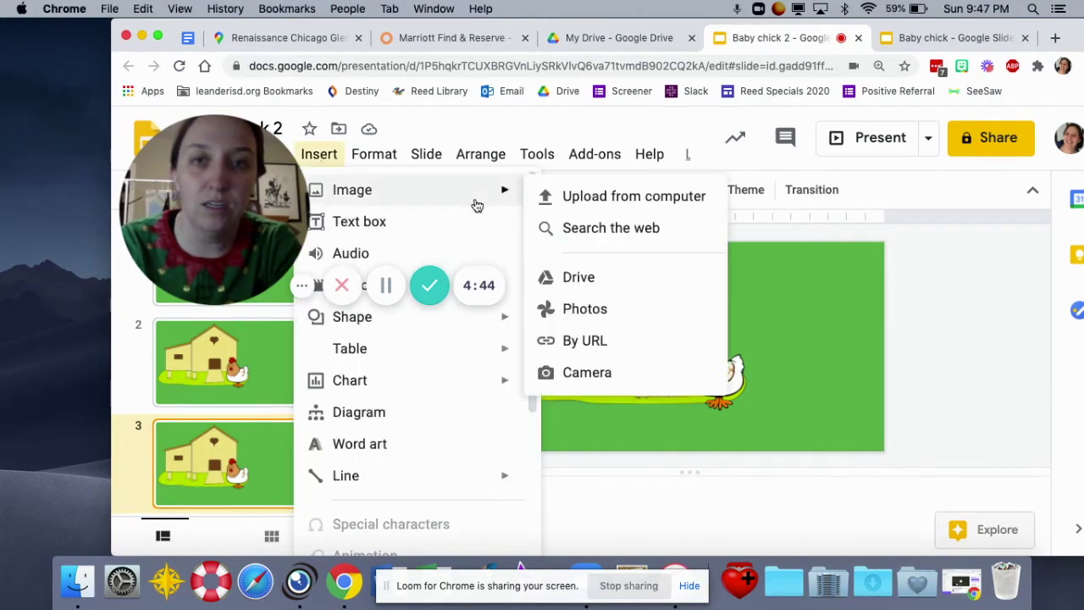
left_click(606, 228)
left_click(838, 201)
double_click(813, 201)
type("egg")
key("Return")
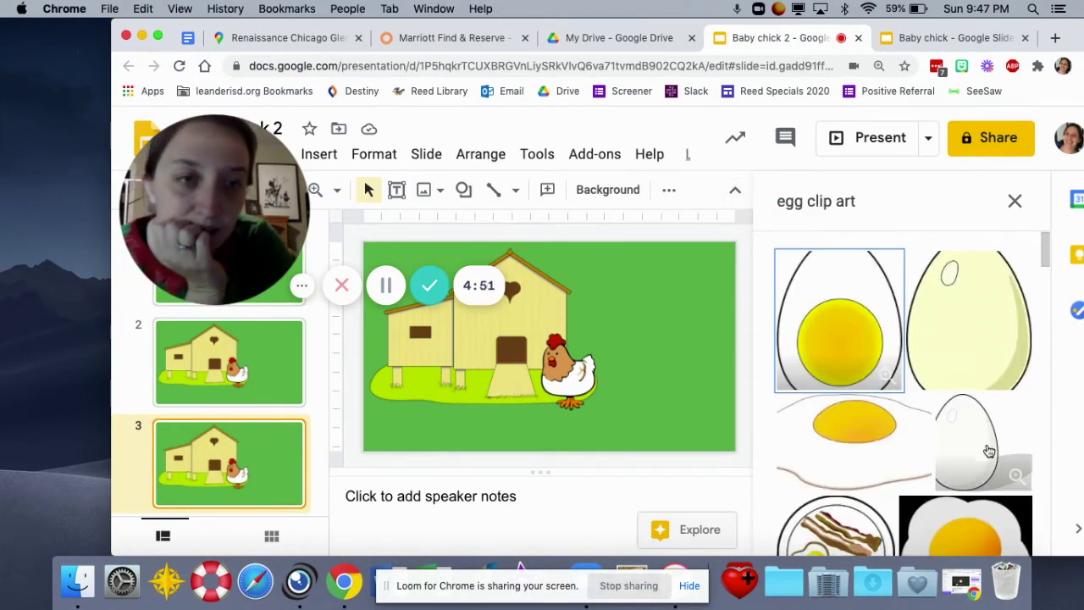
Insert the plain pale yellow egg with the black outline on slide 3 and shrink it to a small fraction of the hen's size.
left_click(986, 349)
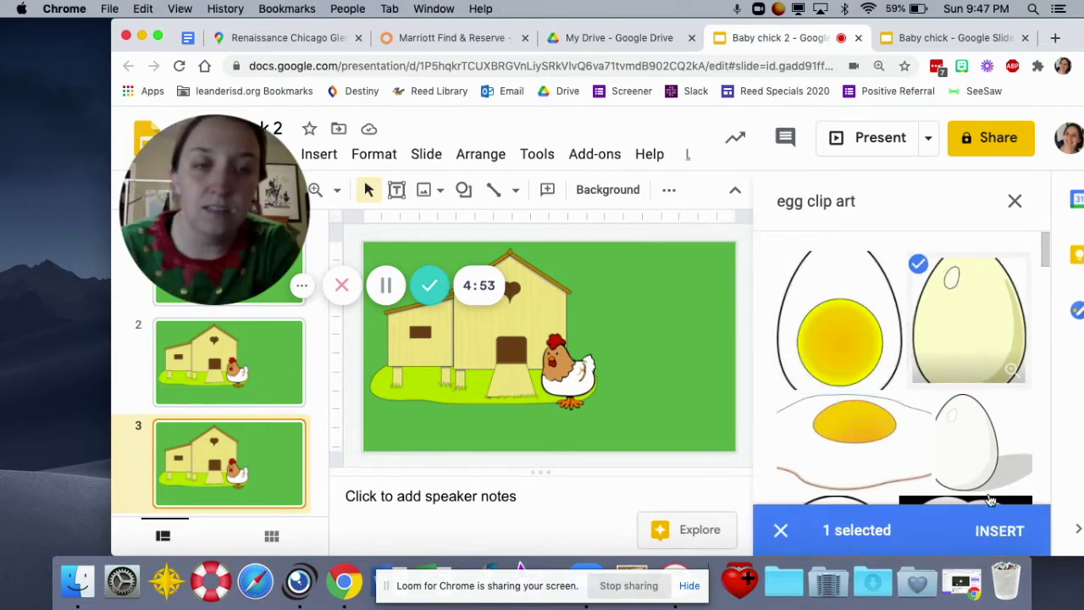
left_click(999, 534)
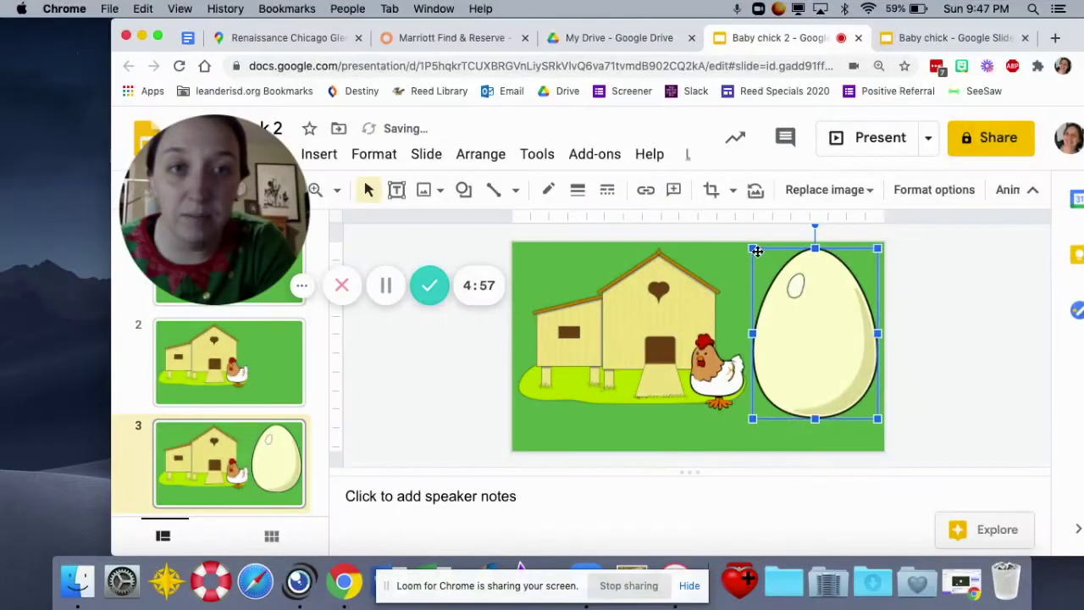
left_click_drag(752, 248, 862, 413)
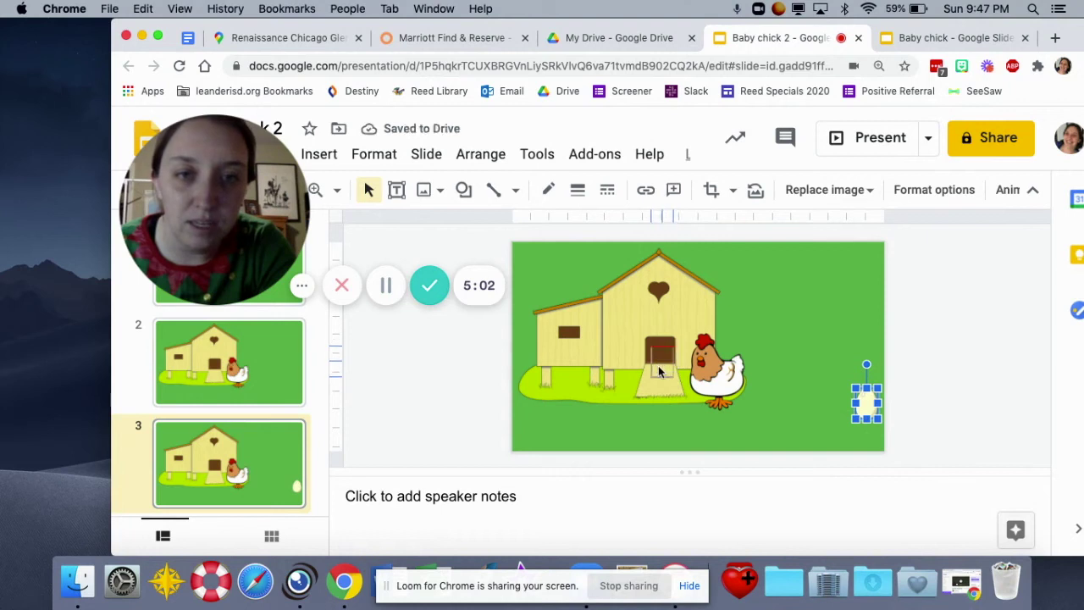
Move the egg to the top of the coop's ramp, turn it on its side and nudge it up against the doorway.
left_click_drag(865, 402, 663, 373)
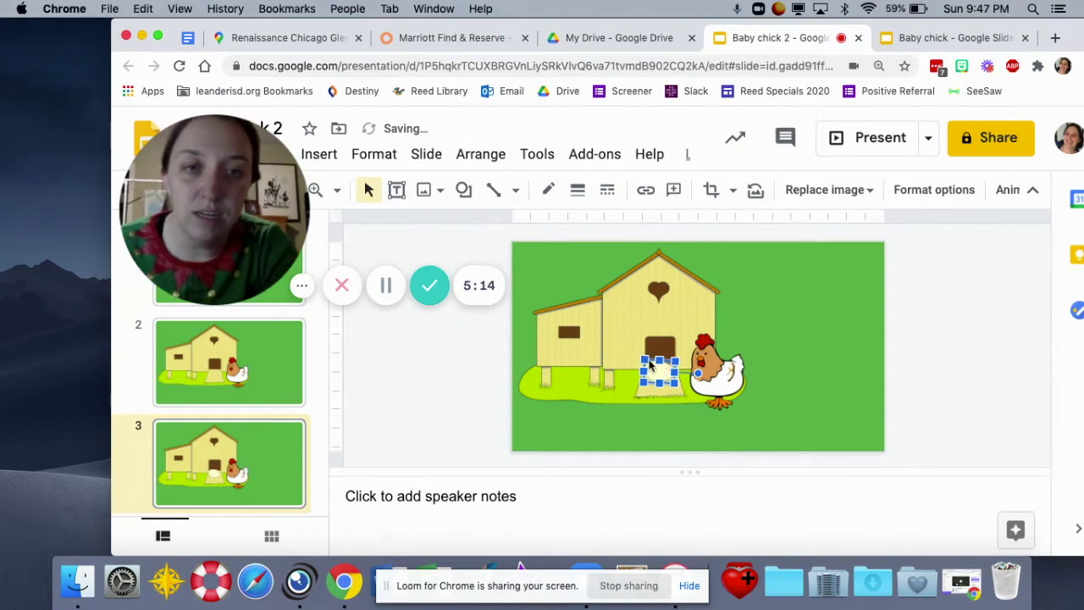
key("Up")
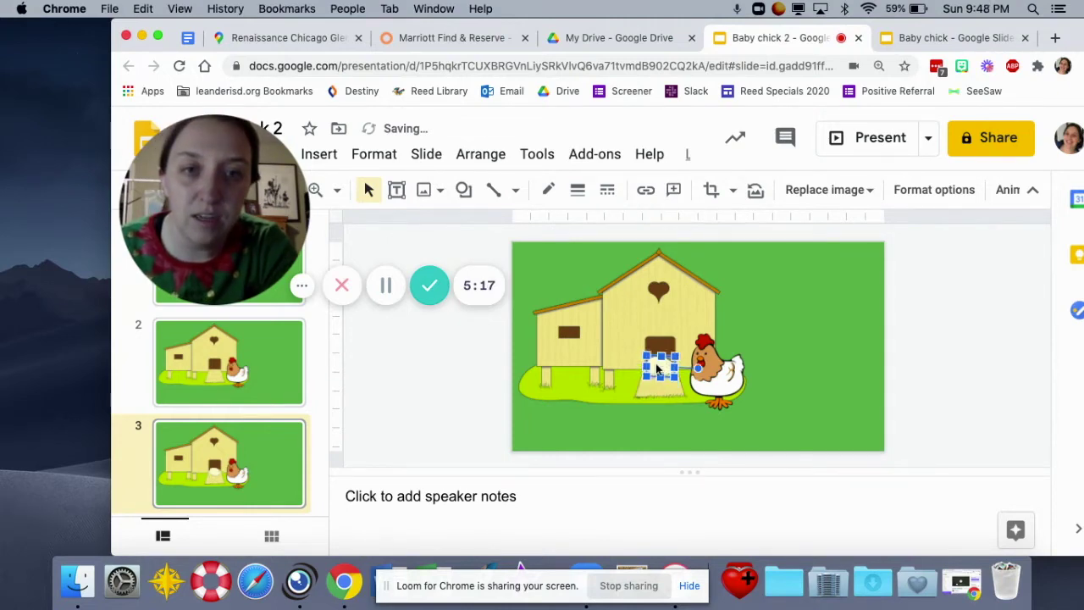
left_click(770, 315)
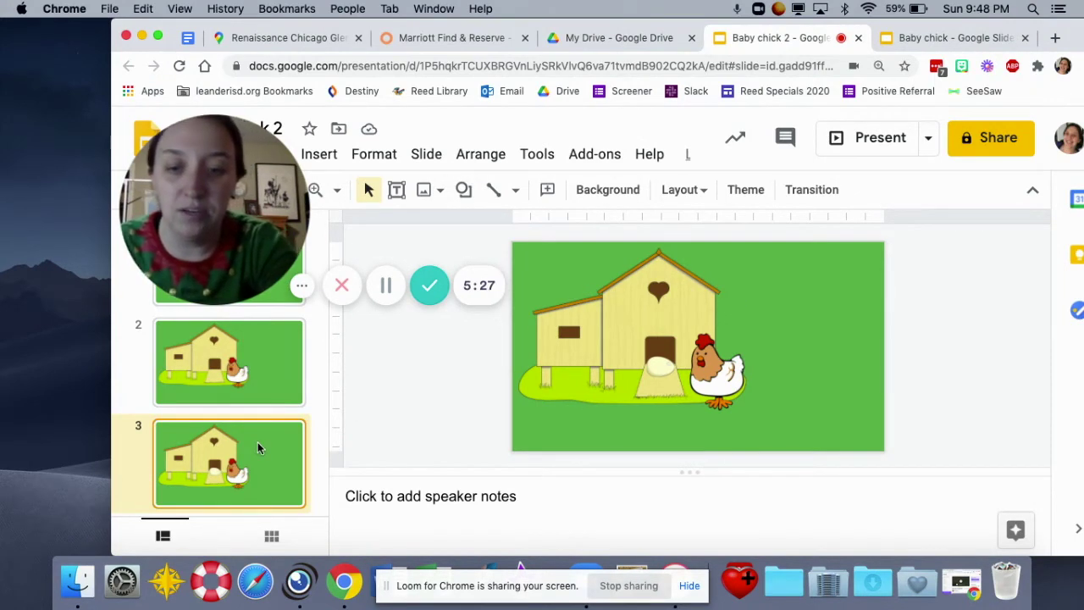
Paste a copy of slide 3 after it as slide 4 and nudge the egg on the copy slightly down the ramp.
left_click(239, 511)
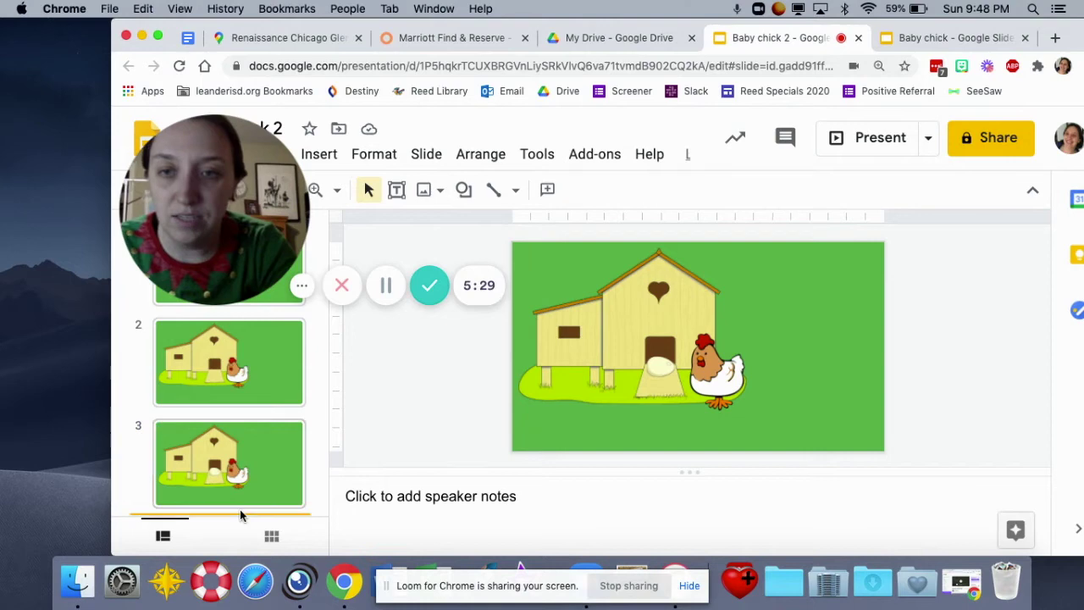
key("ctrl+v")
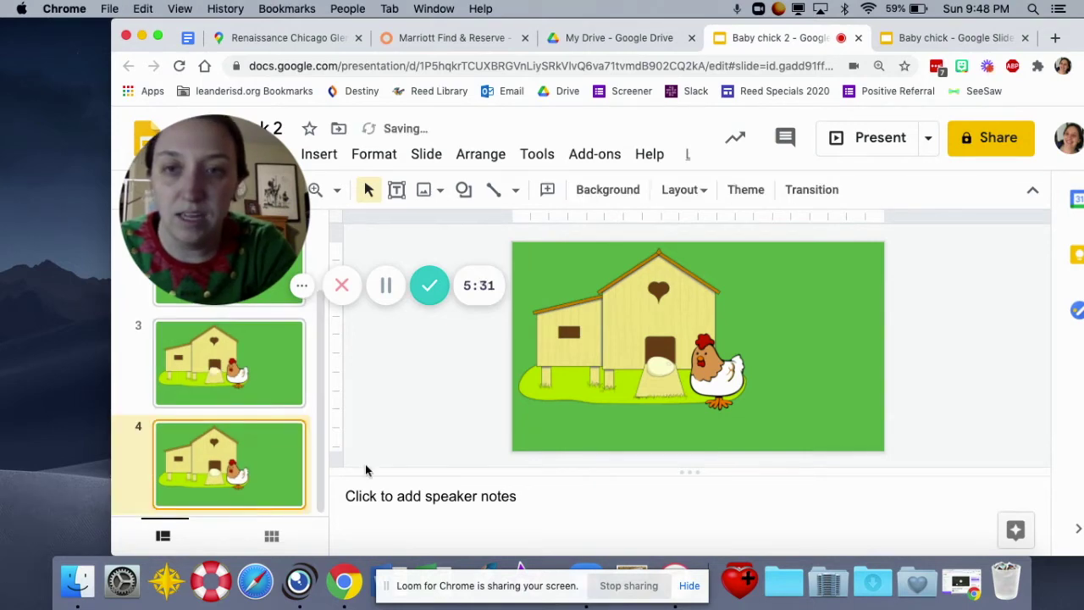
left_click(665, 367)
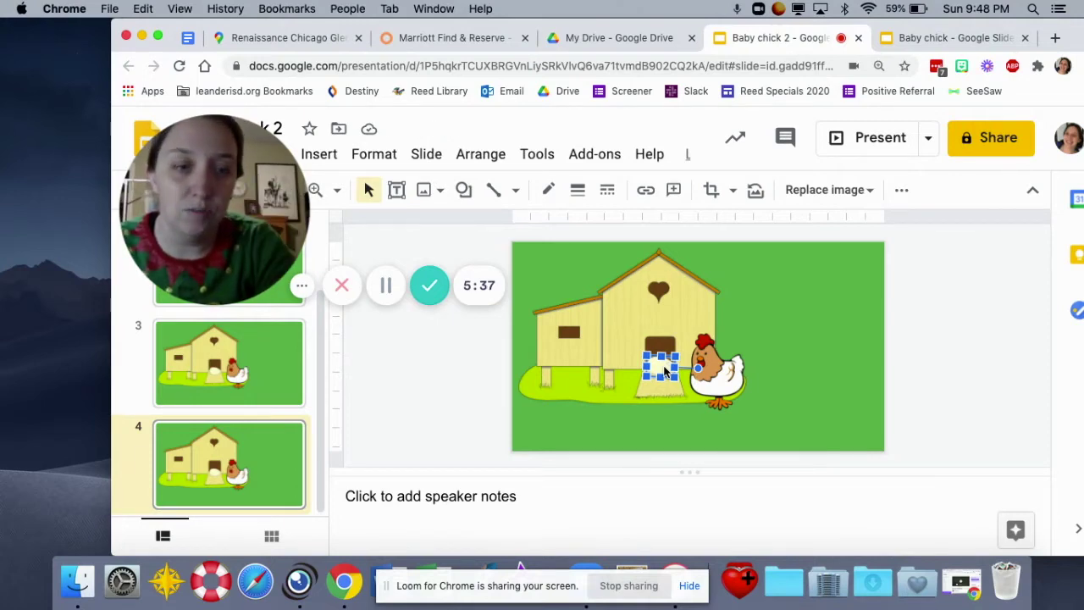
key("Down")
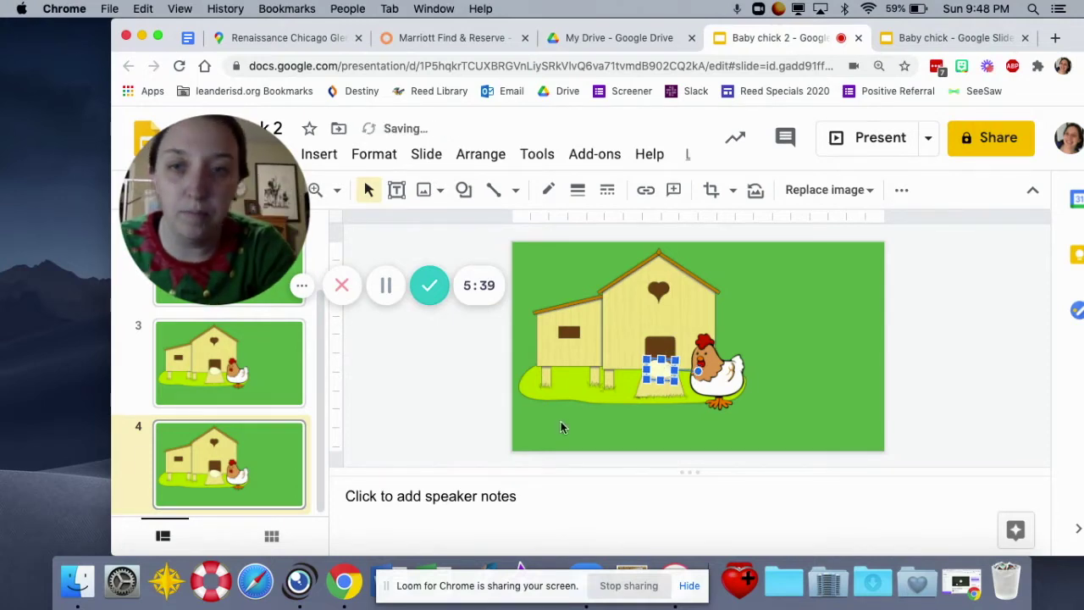
Paste a copy of slide 3 after slide 4 as slide 5 and move its egg slightly farther down the ramp than on slide 4.
left_click(253, 508)
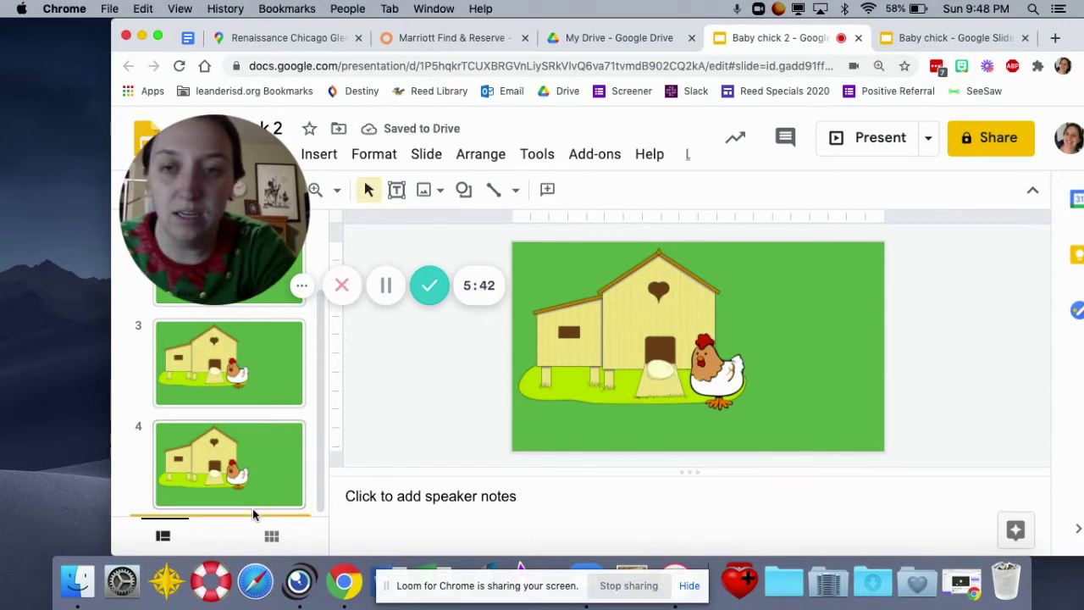
key("ctrl+v")
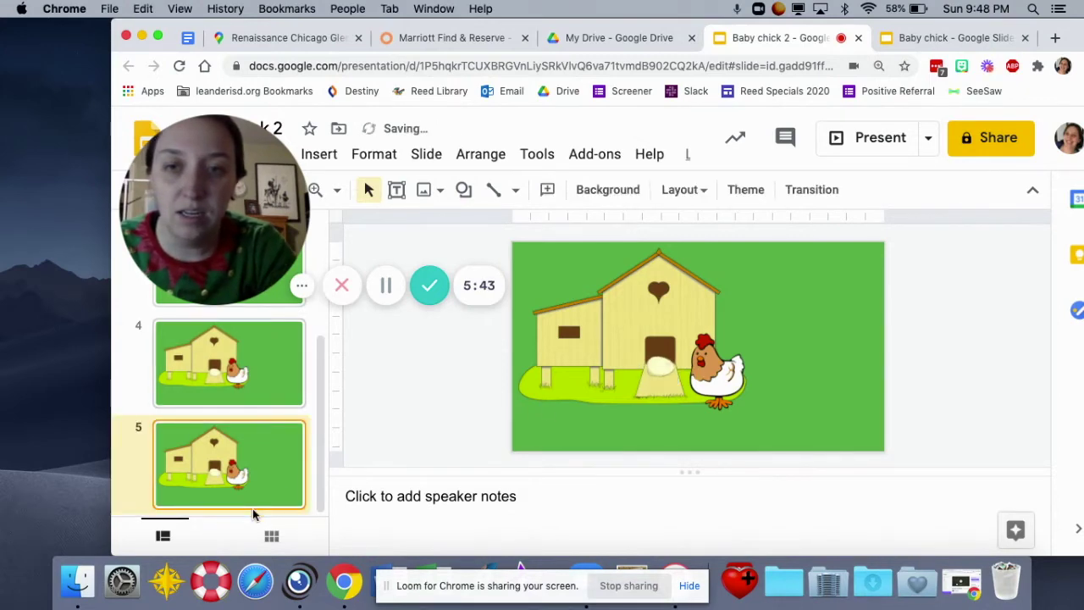
left_click(656, 370)
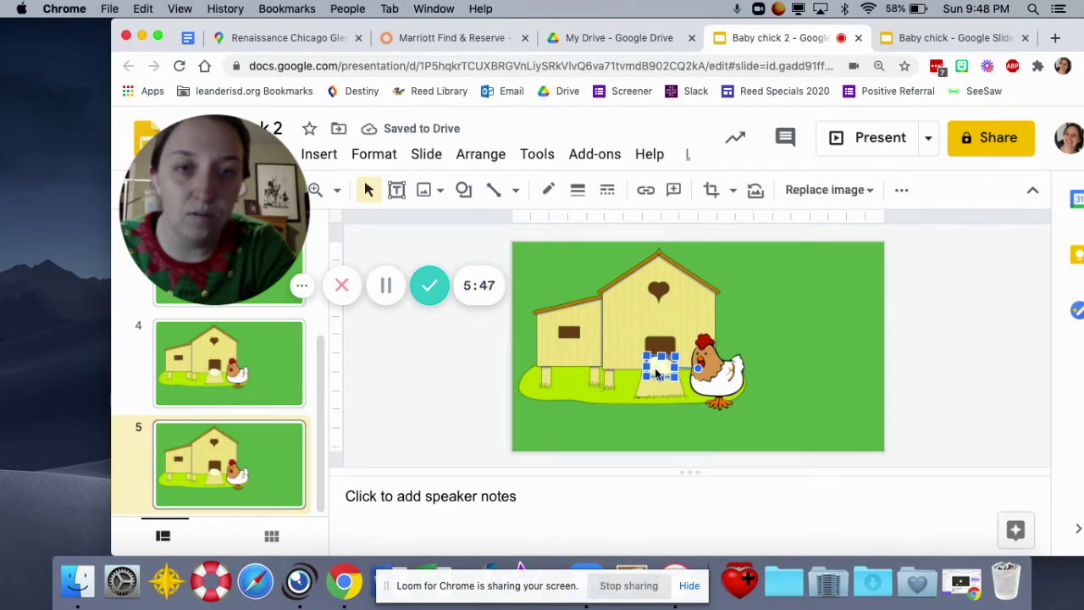
left_click_drag(655, 369, 656, 376)
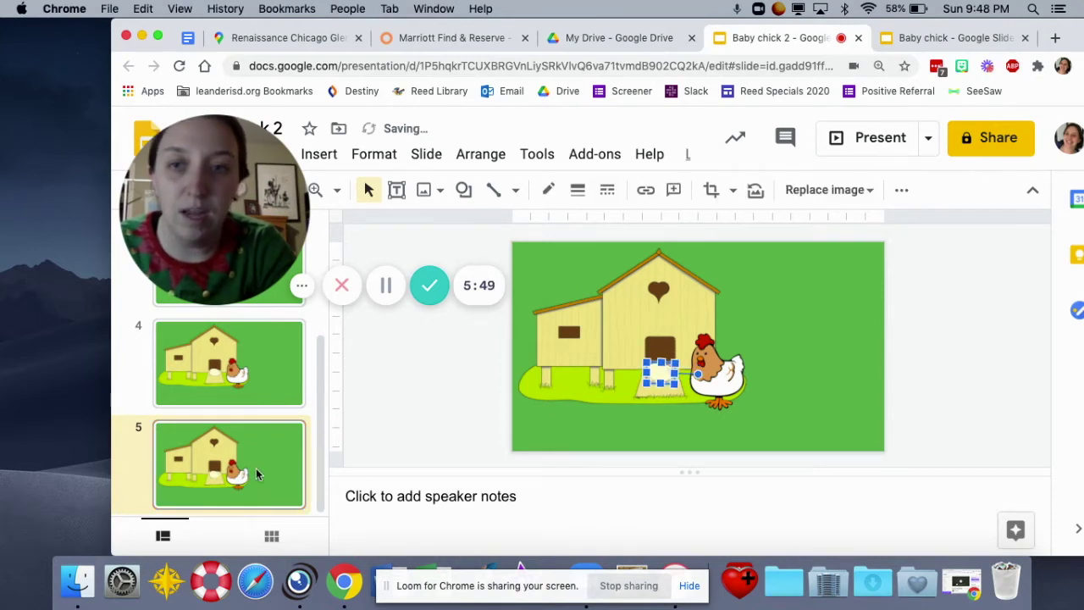
Compare slides 3, 4 and 5 to check how the egg's position changes along the ramp.
scroll(262, 361, "up", 2)
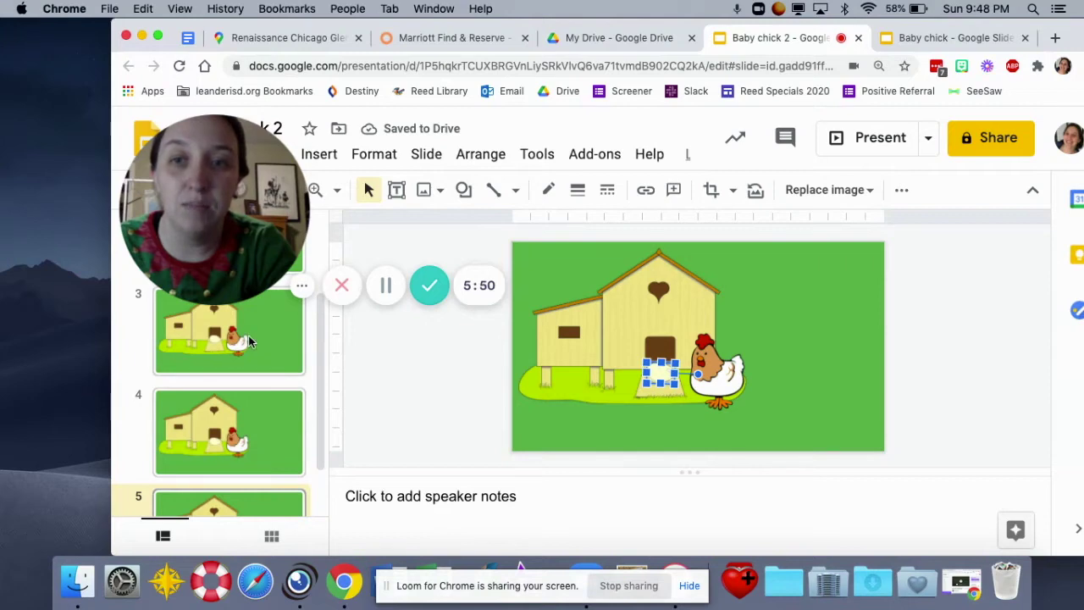
left_click(244, 341)
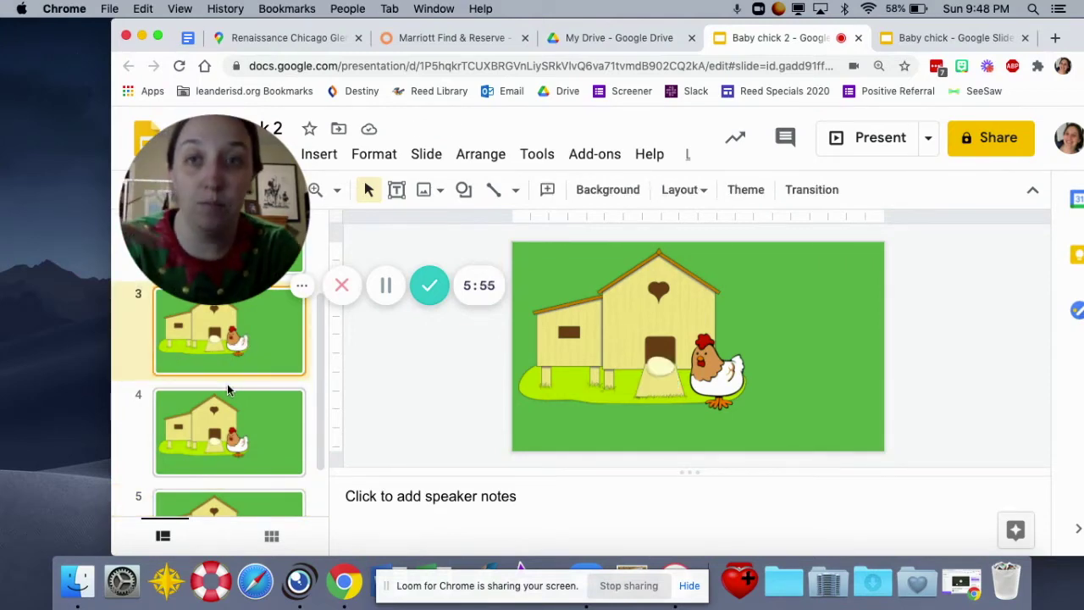
left_click(243, 437)
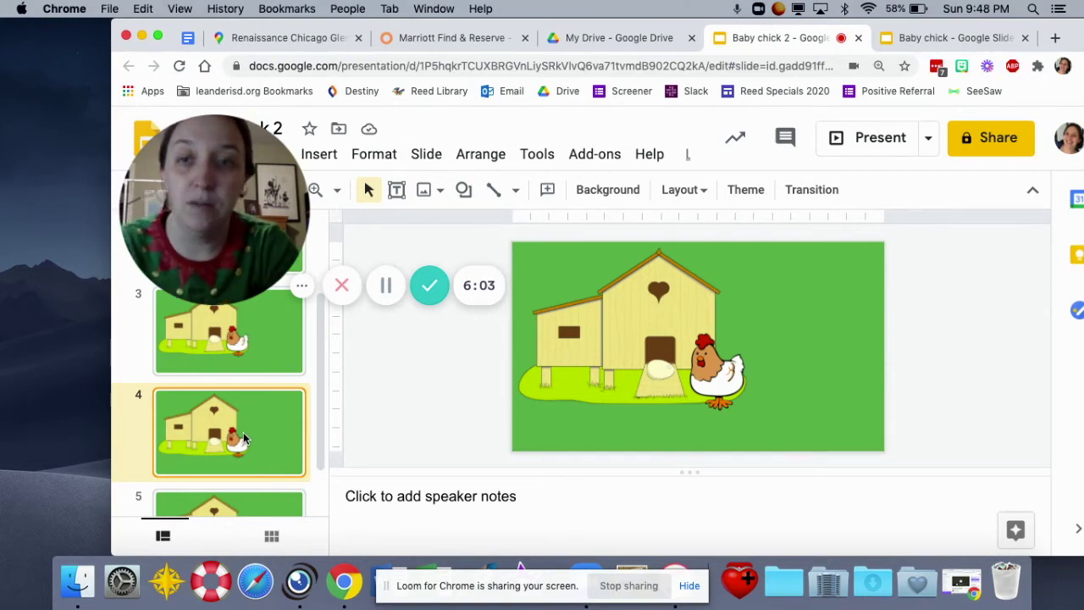
left_click(240, 356)
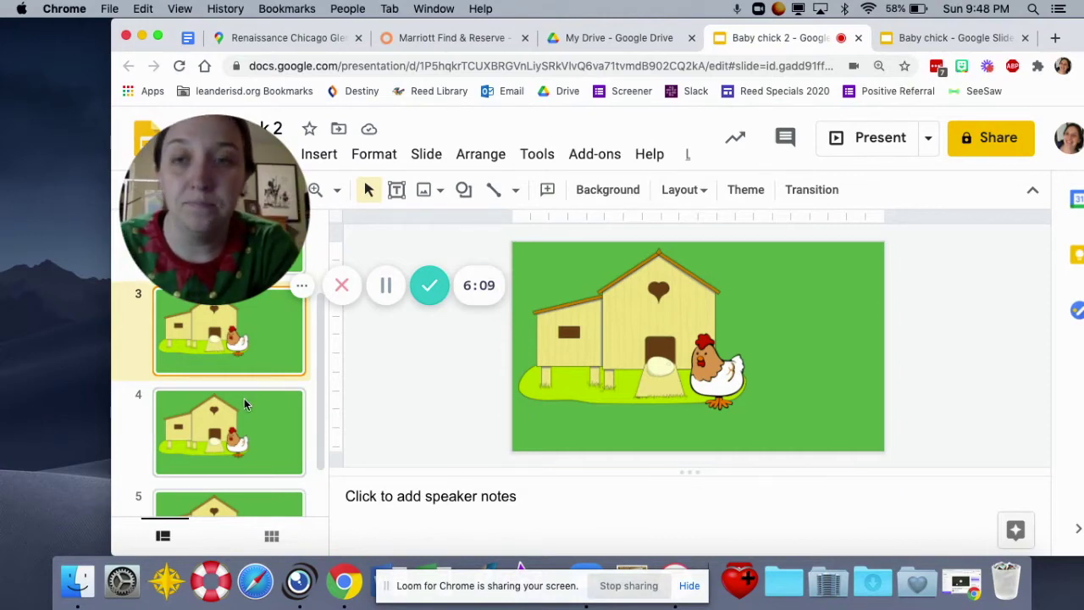
scroll(236, 419, "down", 1)
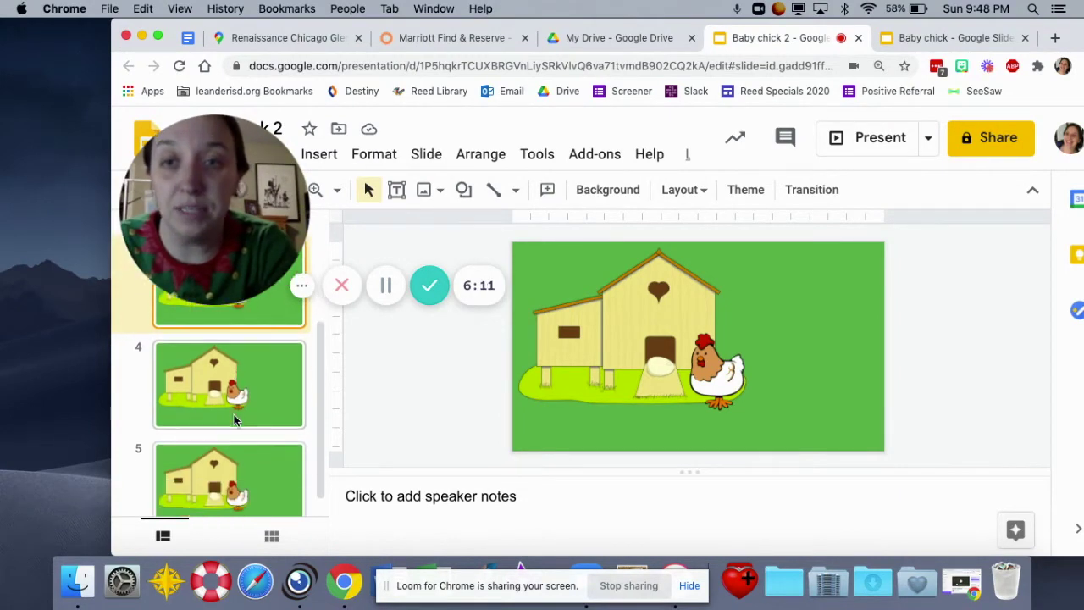
scroll(234, 414, "down", 1)
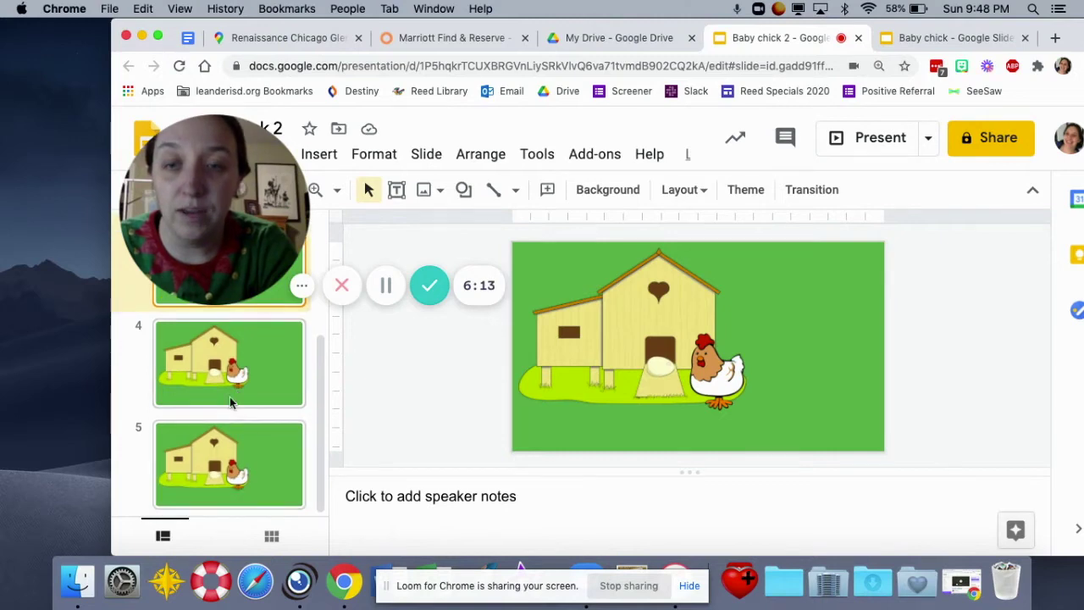
left_click(230, 396)
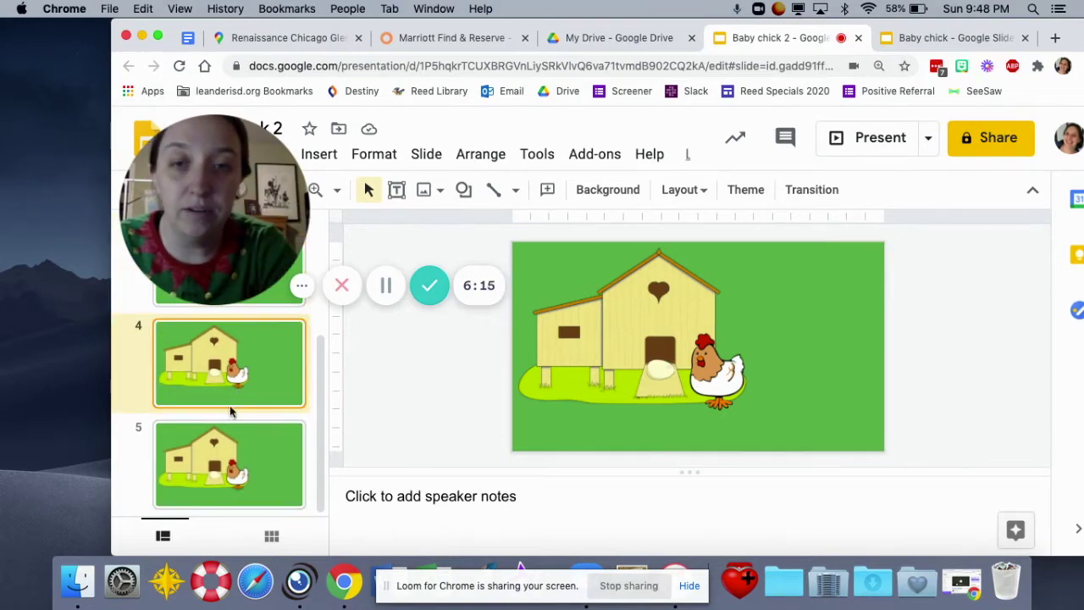
key("Down")
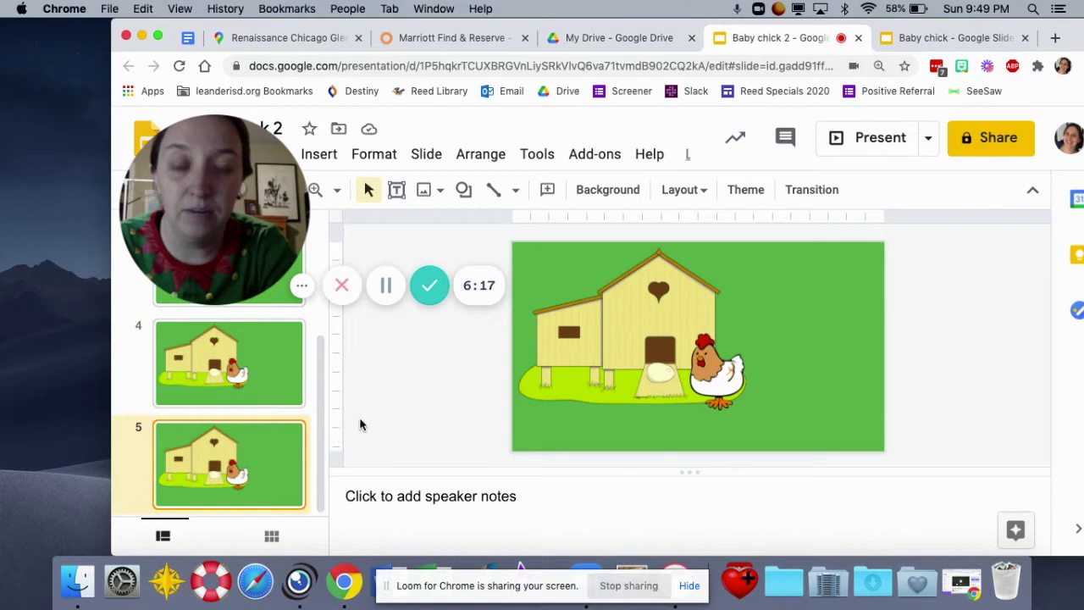
Paste another copy of slide 3 as slide 6 and nudge its egg a little lower on the ramp than on slide 5.
left_click(243, 512)
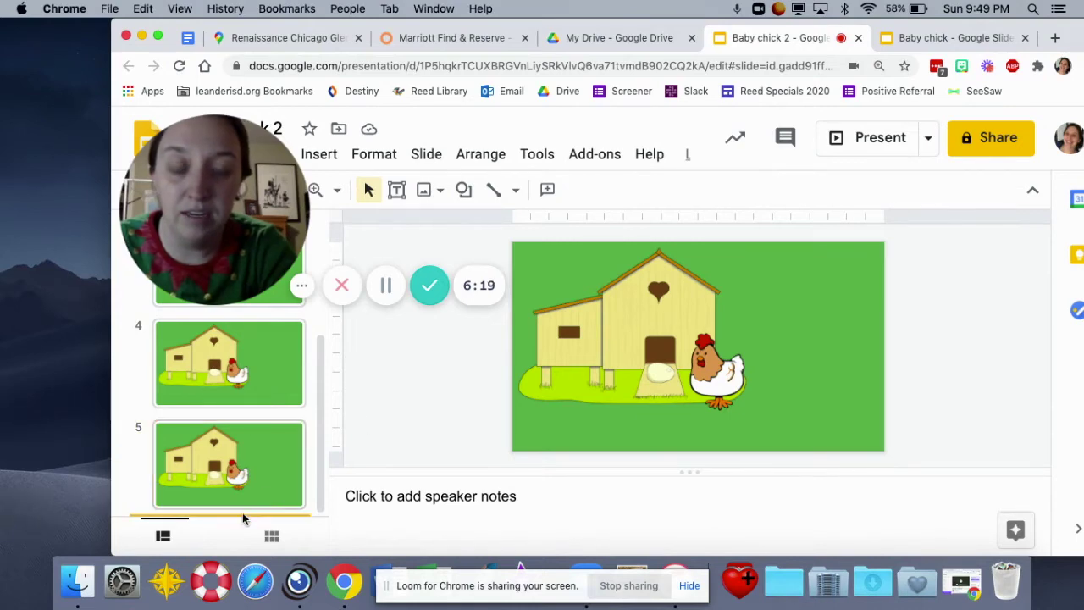
key("cmd+v")
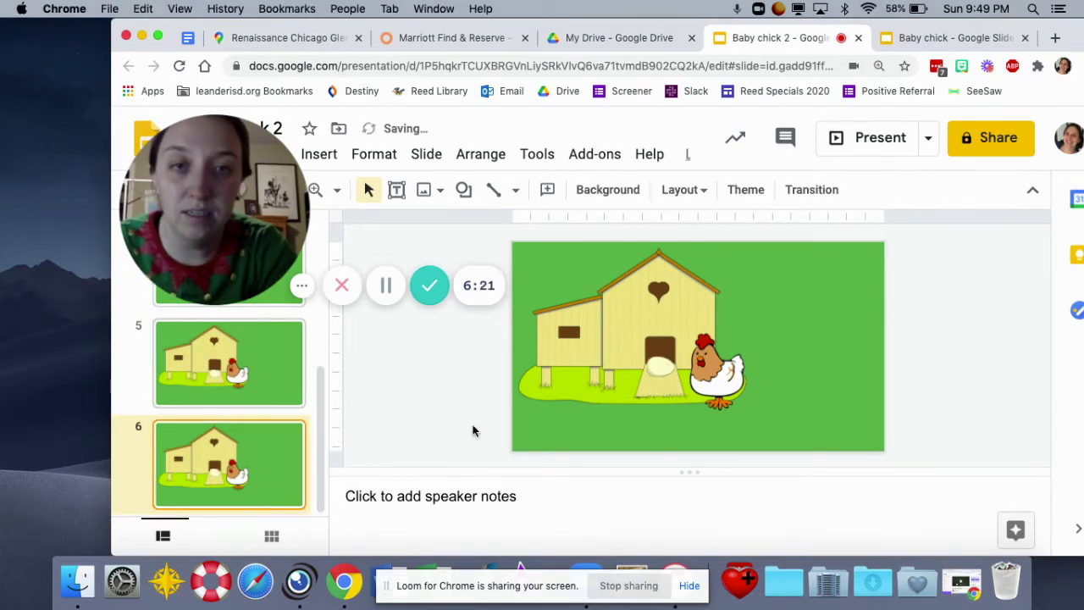
left_click(656, 370)
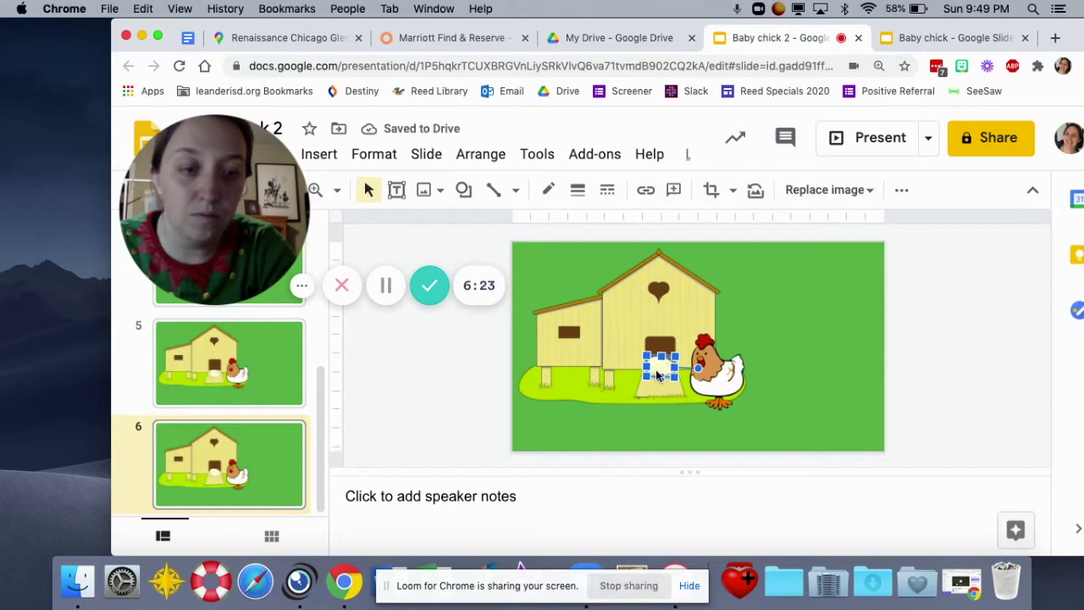
key("Down")
key("Down")
key("Down")
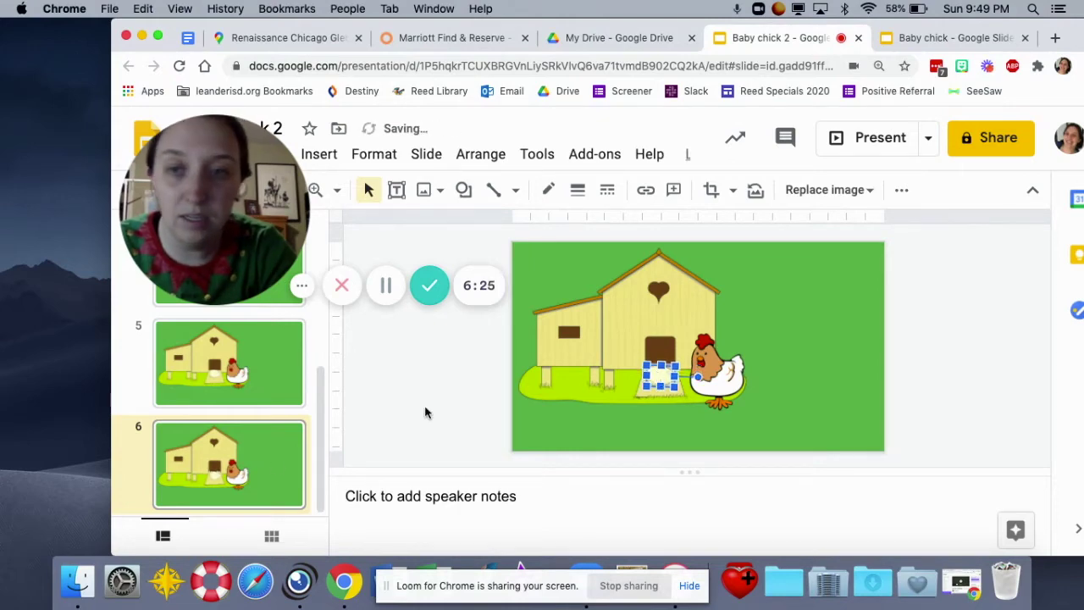
Add slide 7 by pasting slide 3 at the end and nudge the egg down just past its slide 6 position.
left_click(223, 516)
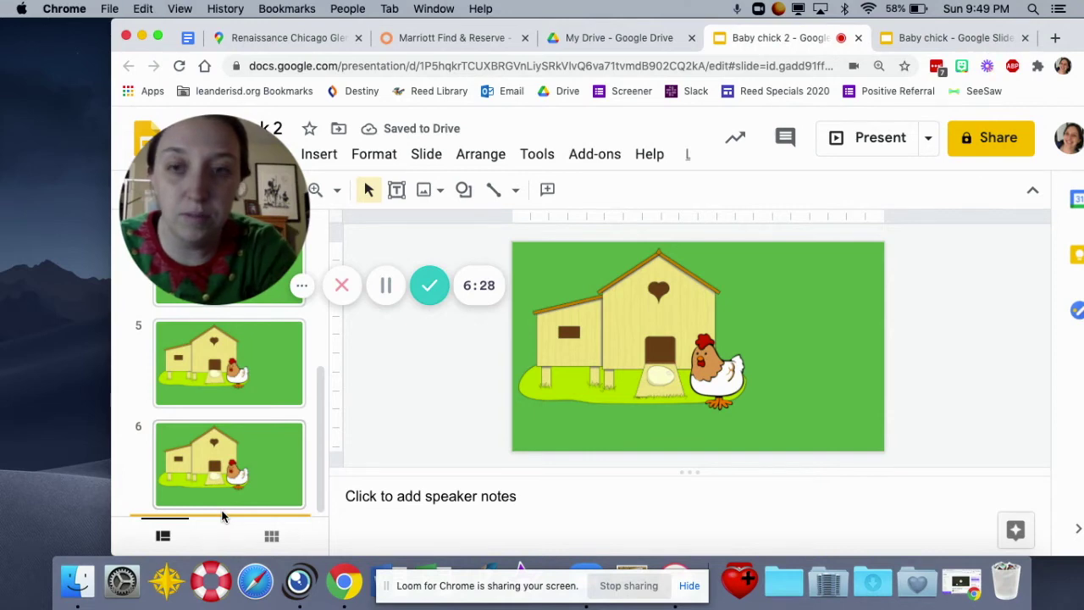
key("ctrl+v")
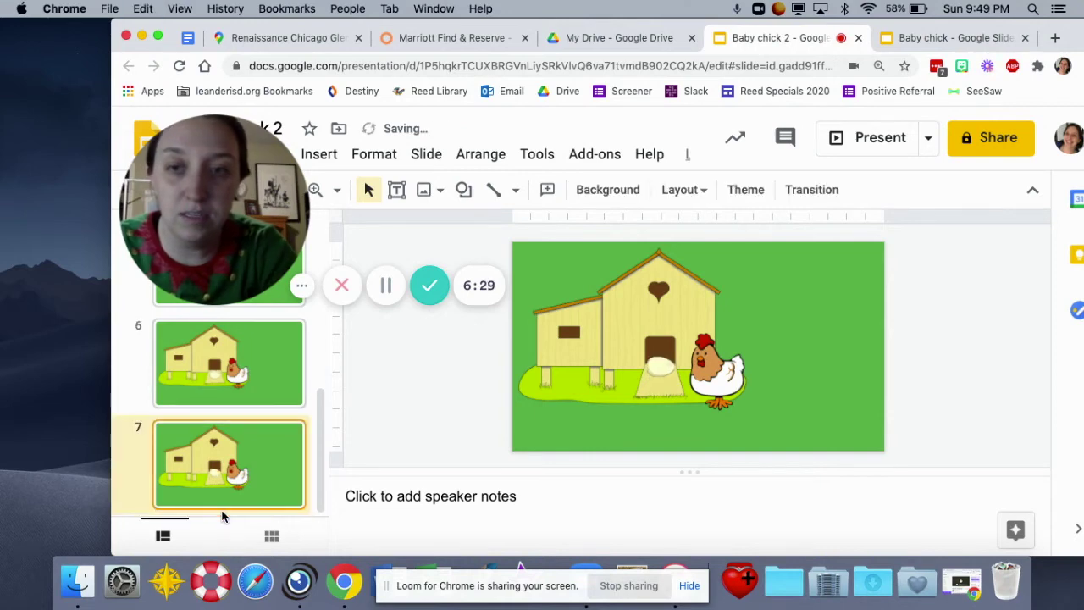
left_click(665, 364)
key("Down")
key("Down")
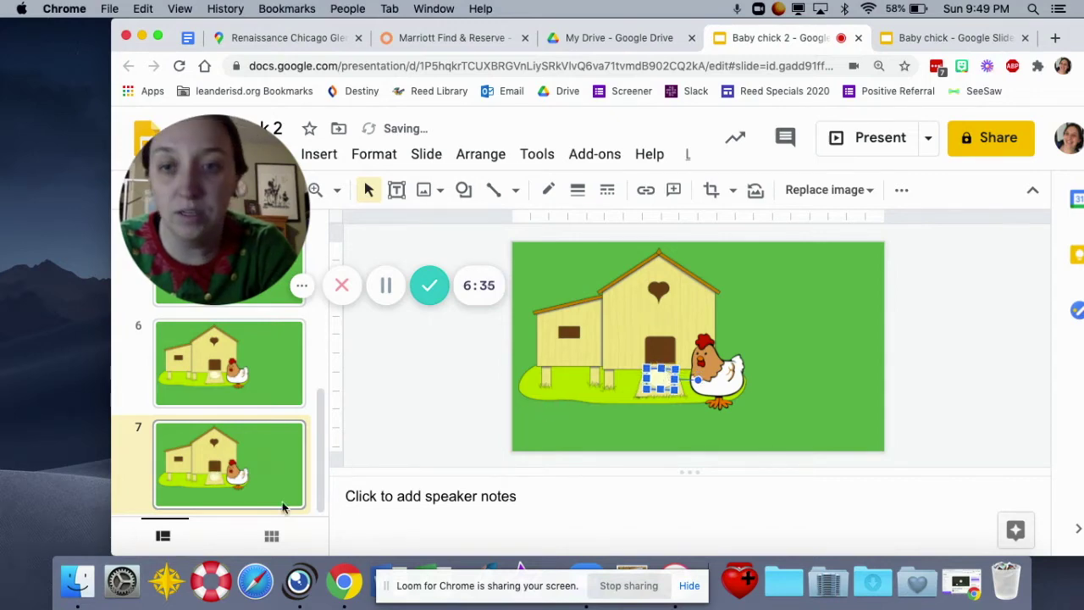
Paste slide 3 again as slide 8 and nudge the egg toward the lower part of the ramp, just below its slide 7 position.
left_click(275, 508)
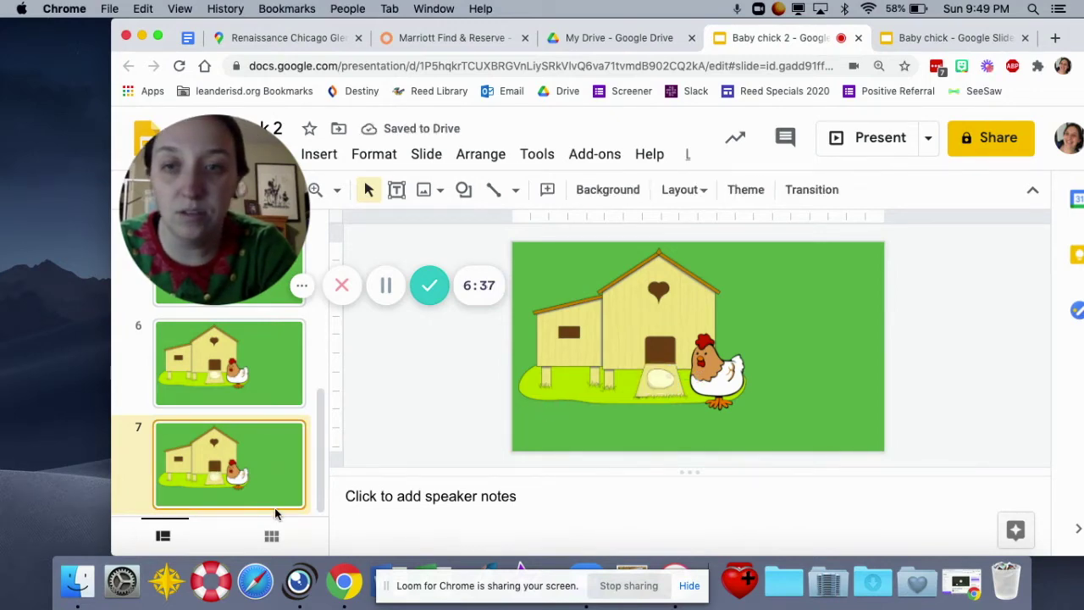
left_click(265, 512)
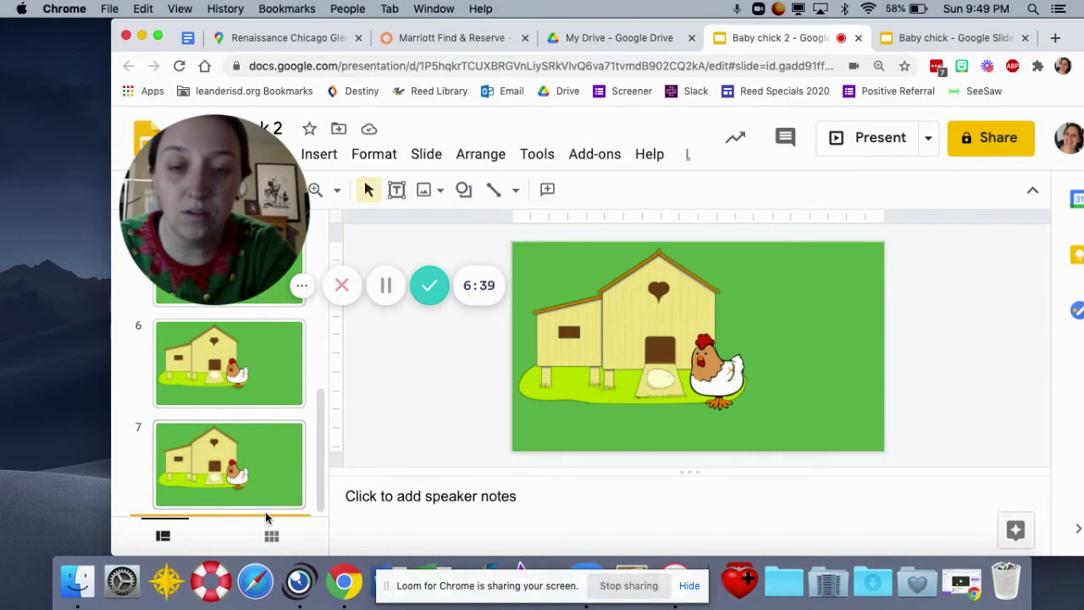
key("ctrl+v")
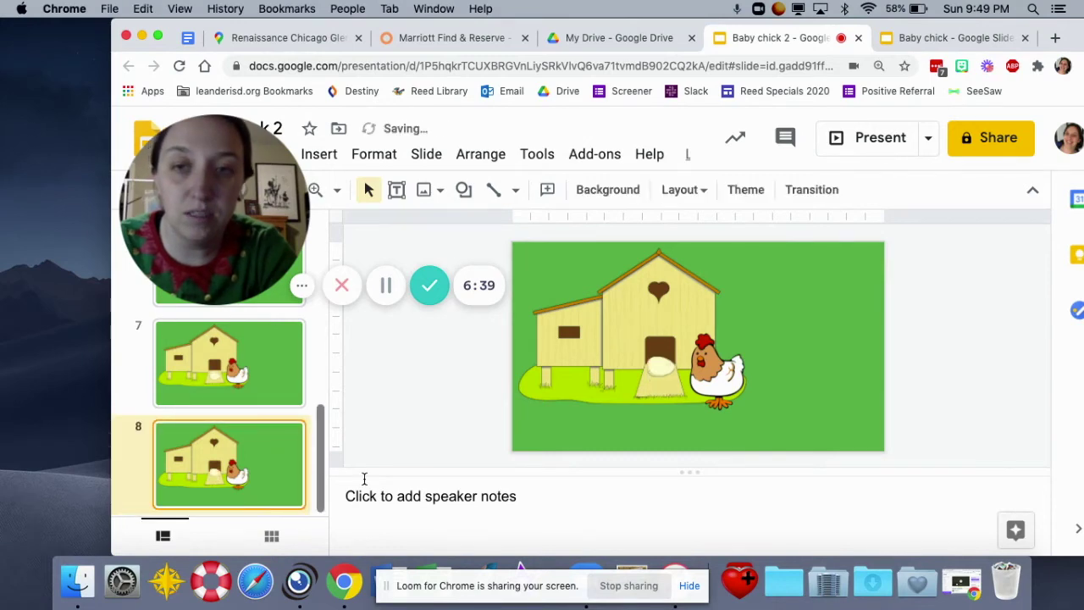
left_click(657, 363)
key("Down")
key("Down")
key("Down")
key("Down")
key("Down")
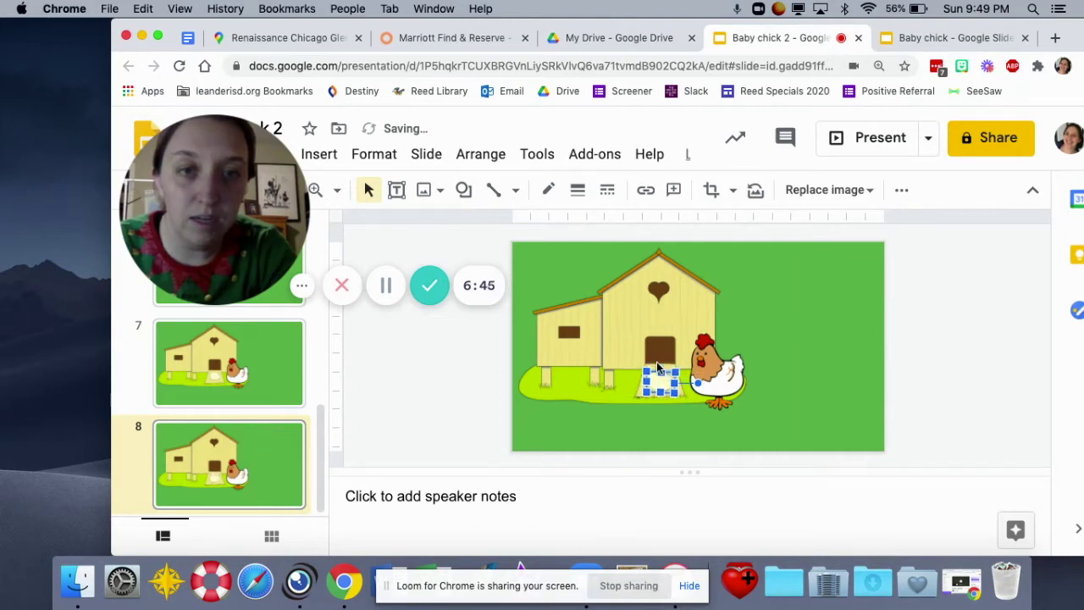
Paste slide 3 once more as slide 9 and nudge the egg down almost to the foot of the ramp.
left_click(267, 511)
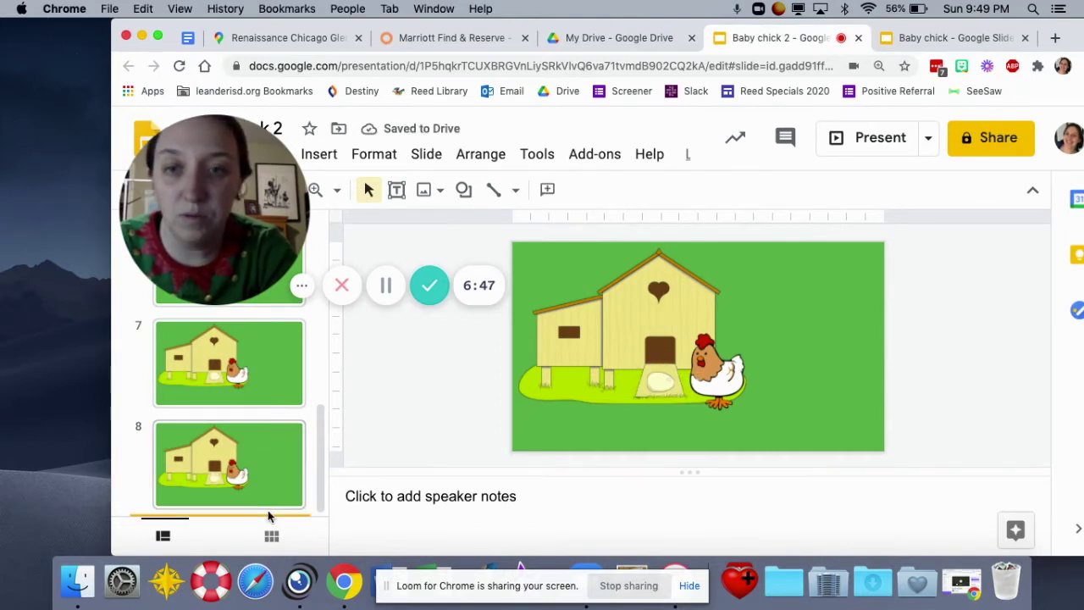
key("ctrl+v")
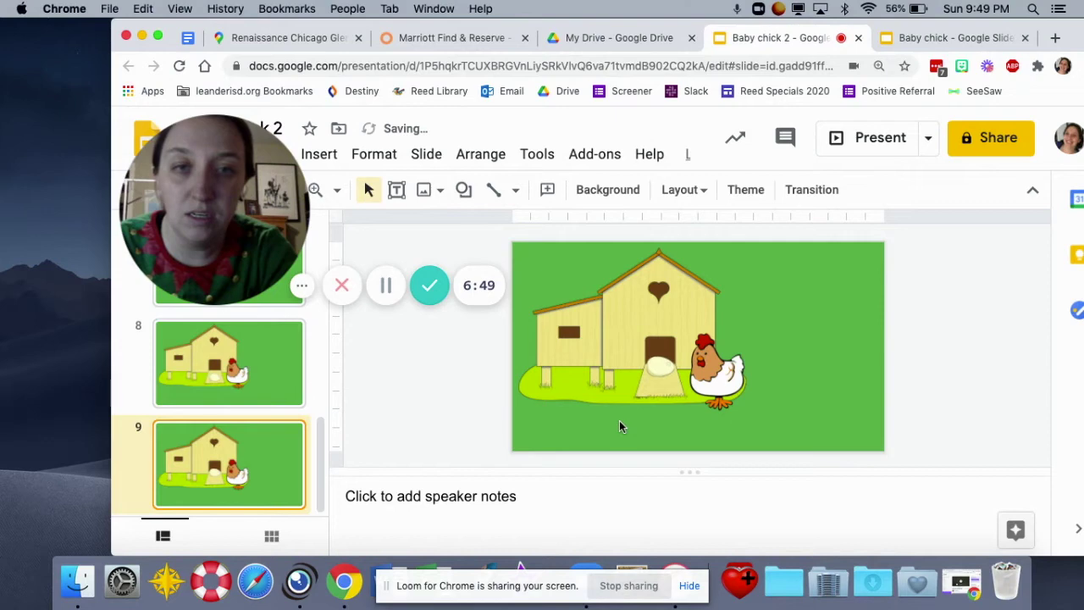
left_click(656, 366)
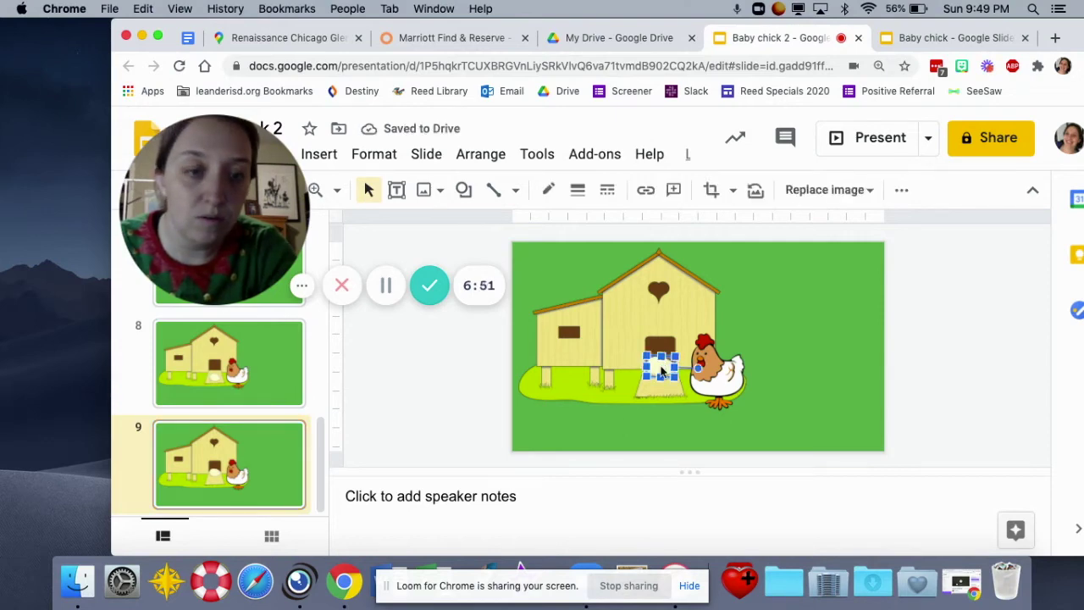
key("Down")
key("Down")
key("Down")
key("Down")
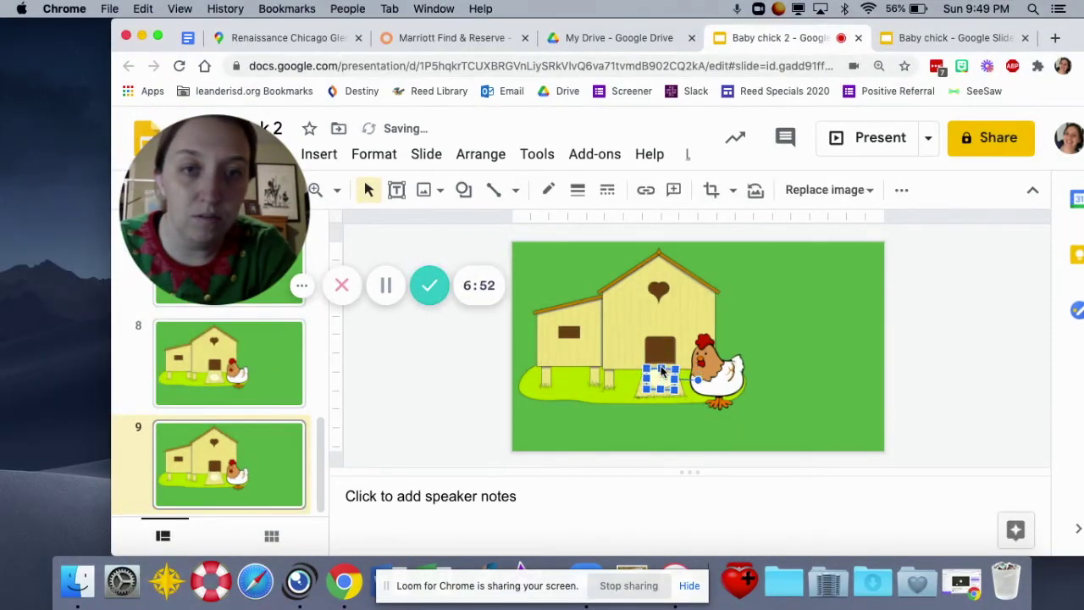
key("Down")
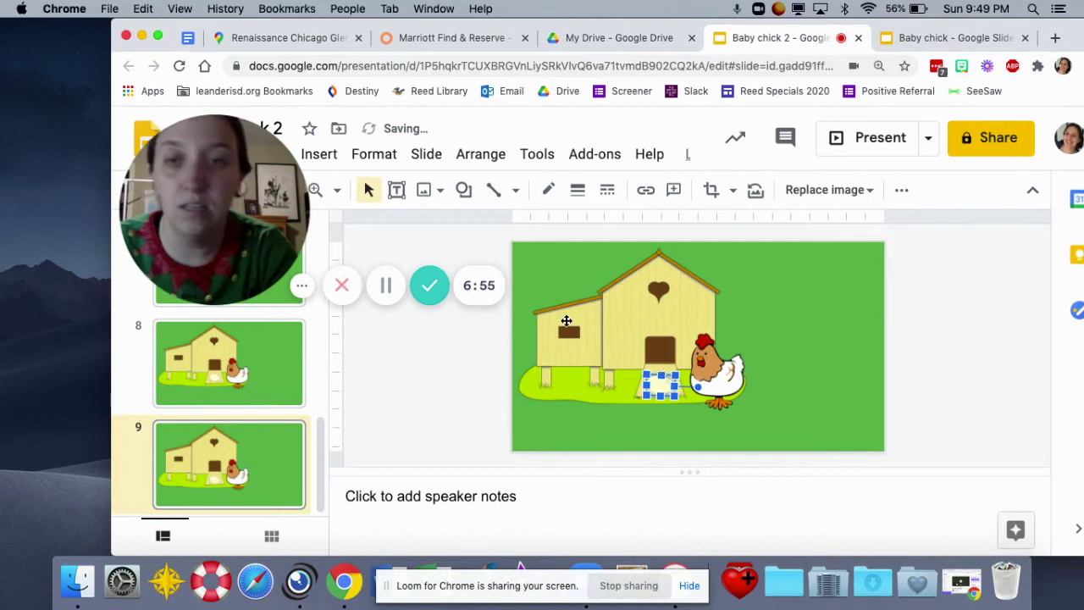
Step through the slides from slide 1 to slide 9 to review the egg's movement down the ramp.
scroll(218, 368, "up", 5)
scroll(219, 369, "up", 2)
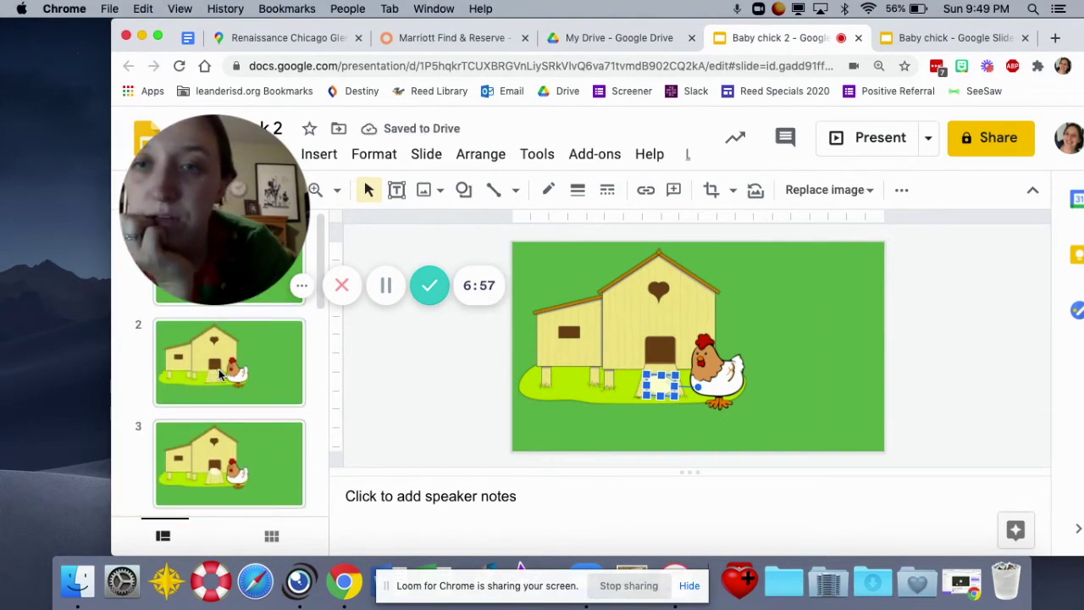
mouse_move(286, 299)
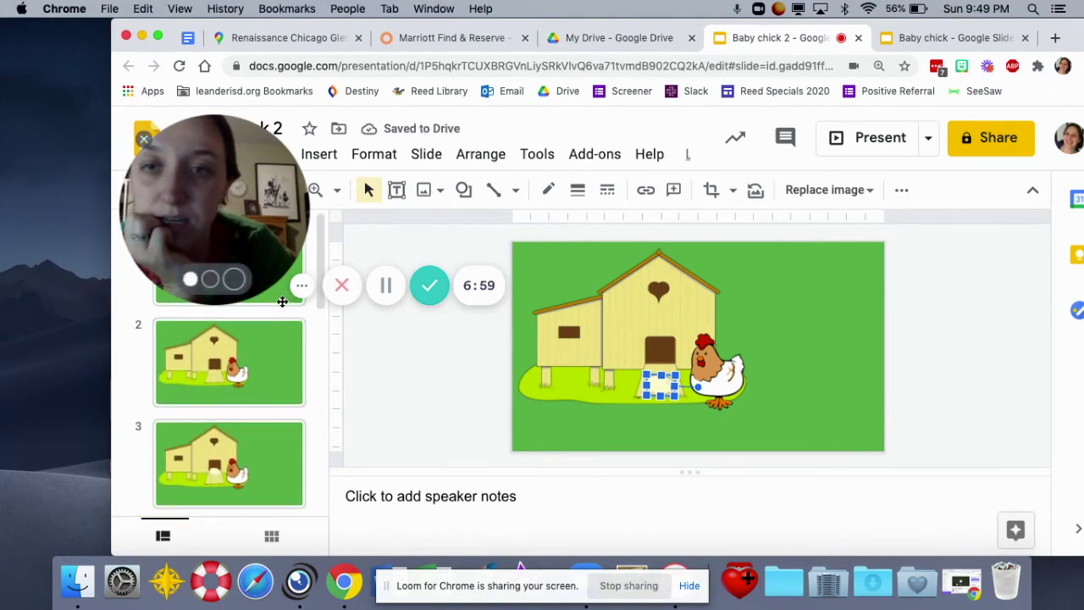
left_click(251, 311)
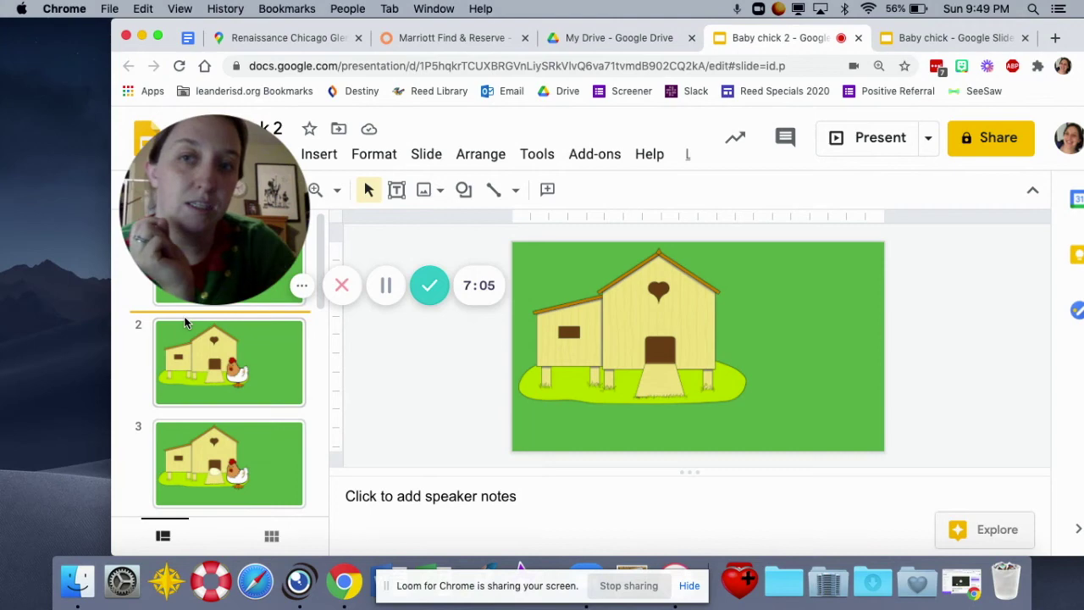
key("Down")
key("Down")
key("Down")
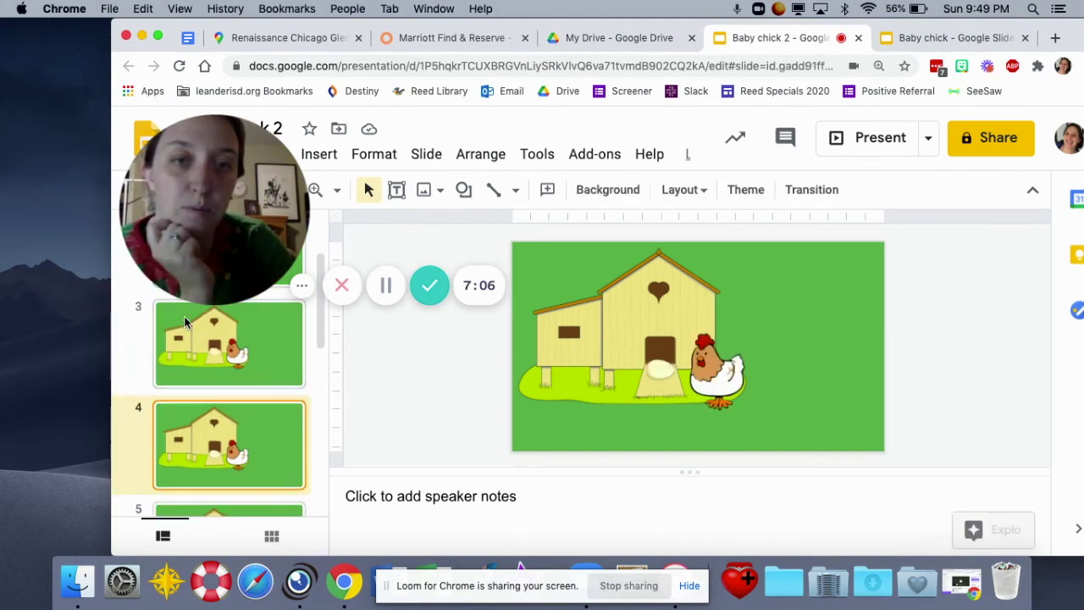
key("Down")
key("Down")
key("Down")
key("Down")
key("Down")
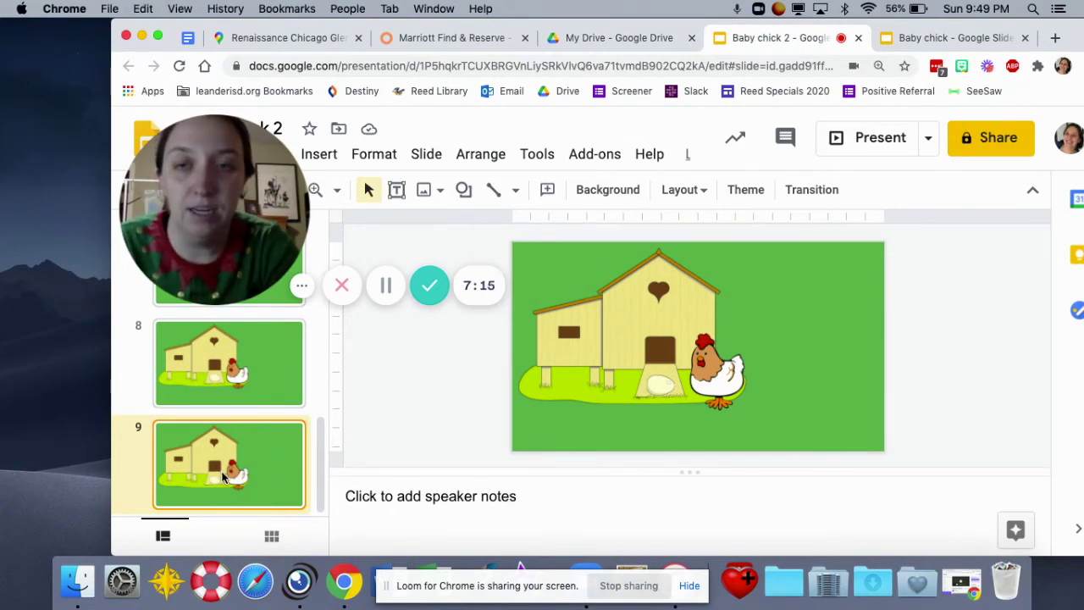
Paste the copied slide after slide 9 as slide 10 and delete the egg from it.
left_click(205, 511)
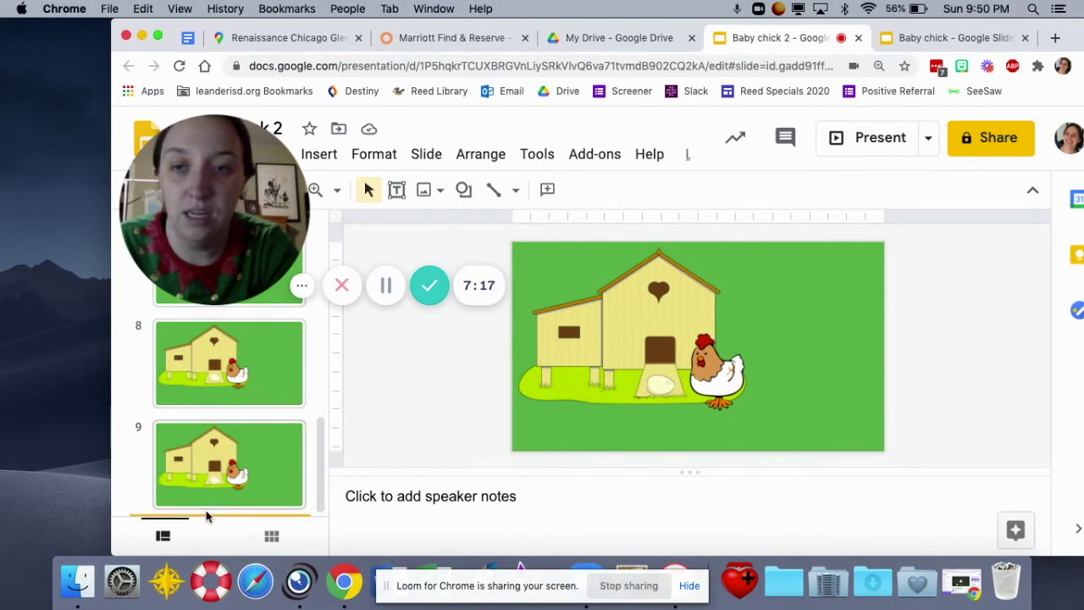
key("ctrl+v")
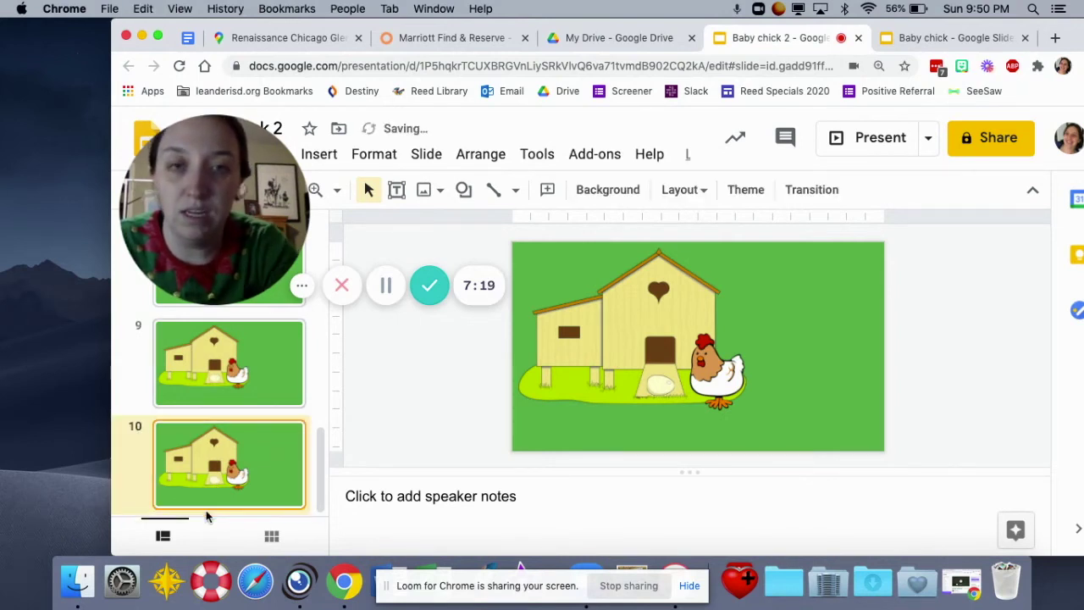
left_click(661, 385)
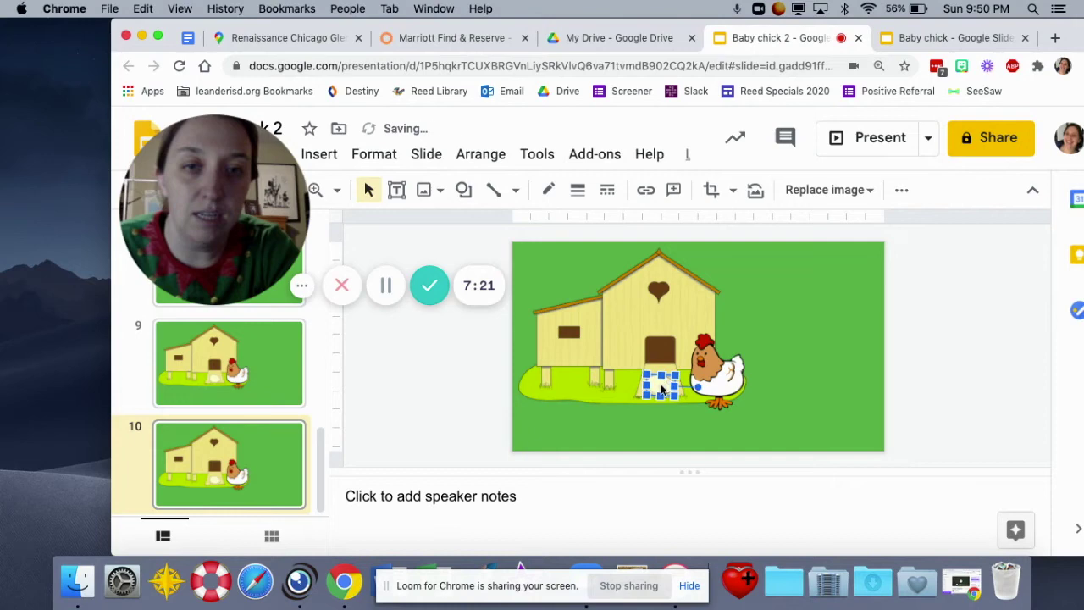
key("Delete")
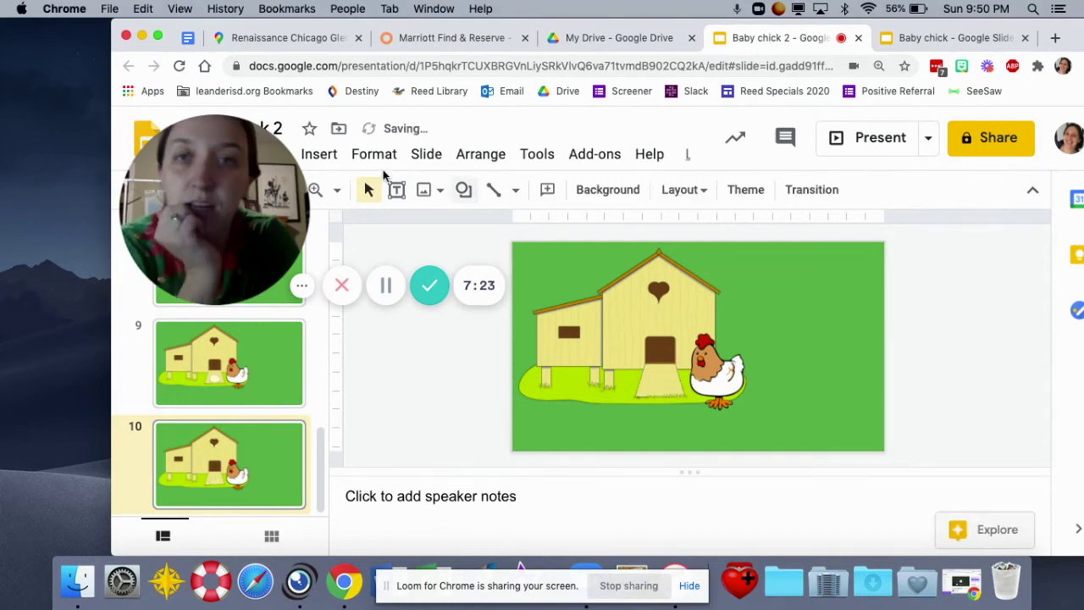
Search the web for images of "baby chick clip art" to add to slide 10.
left_click(314, 156)
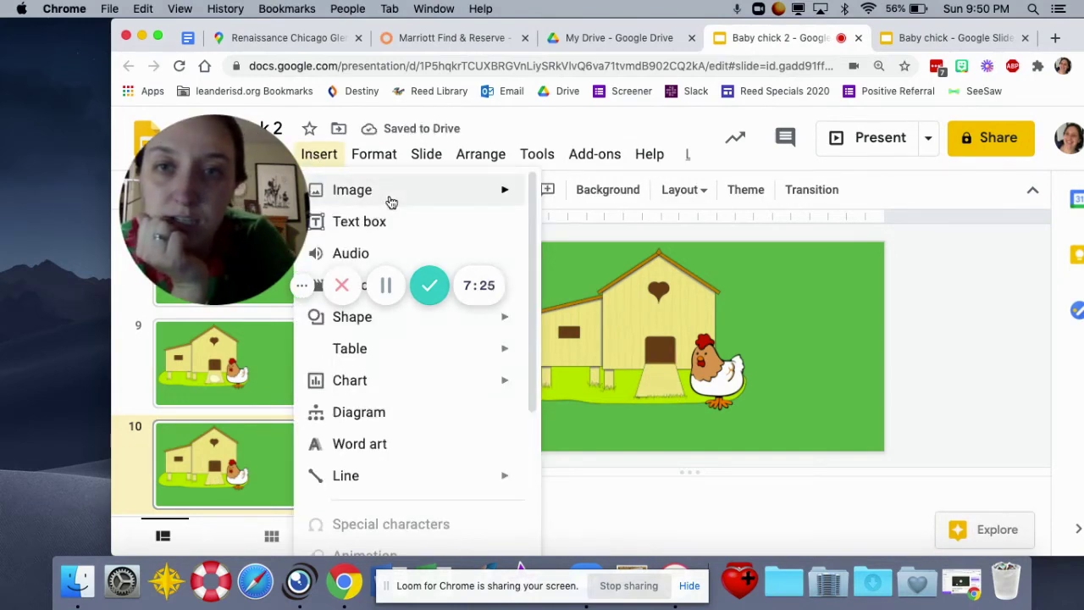
mouse_move(389, 198)
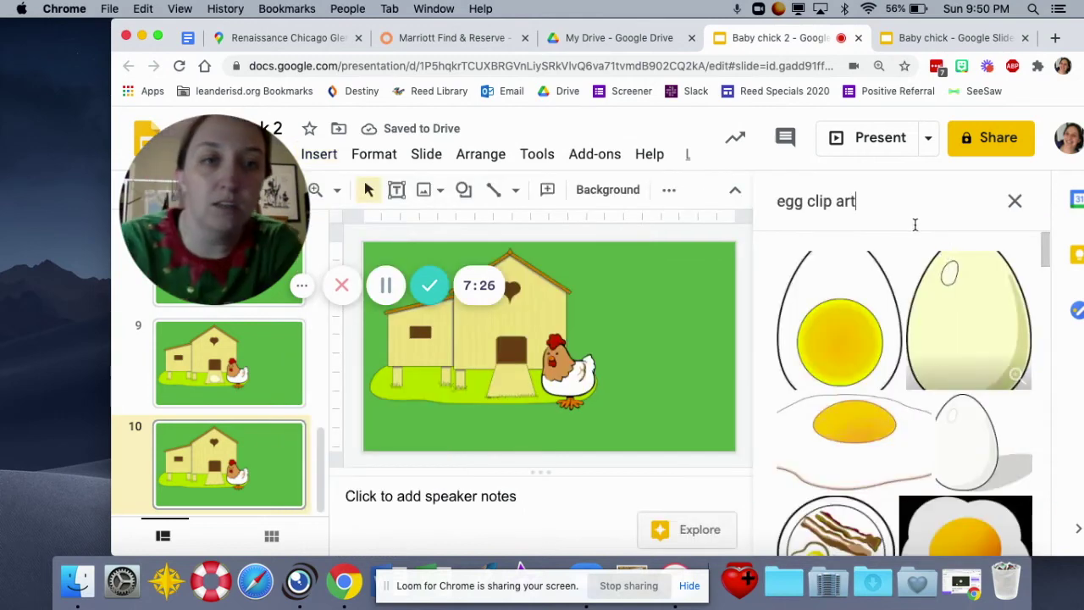
left_click(855, 203)
triple_click(855, 203)
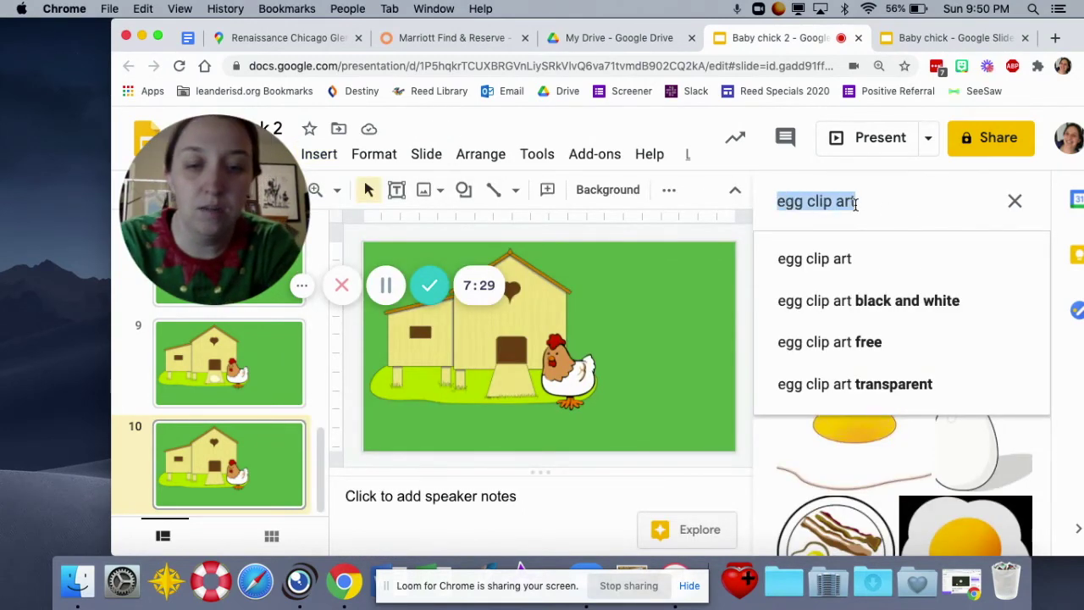
type("baby chick cl")
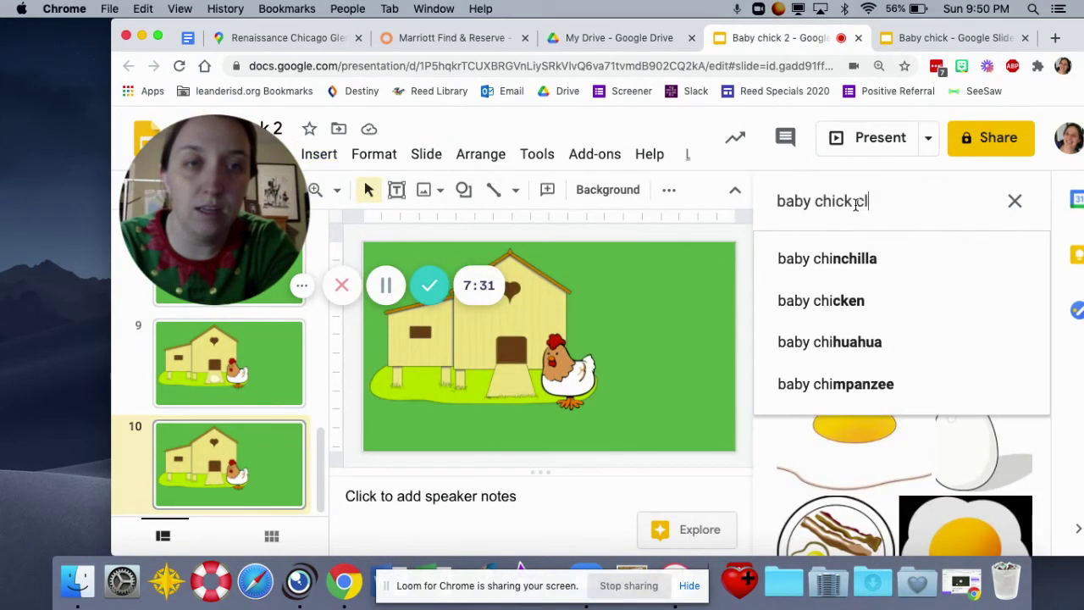
type("ip art")
key("Return")
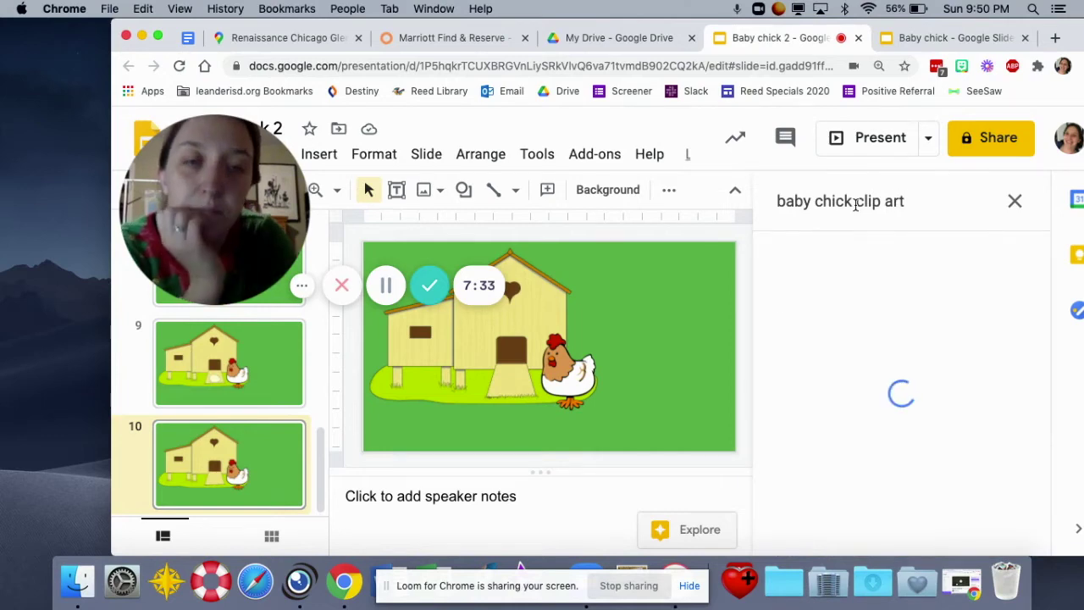
Insert the clip art of a standing yellow chick with orange feet from the image results into slide 10.
scroll(957, 360, "down", 5)
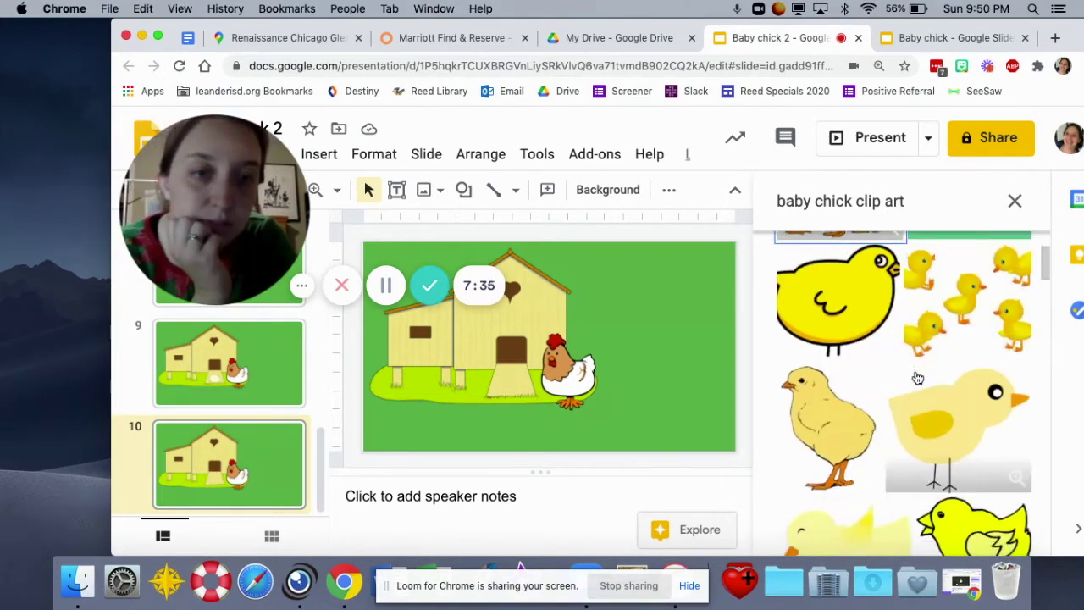
scroll(918, 377, "down", 5)
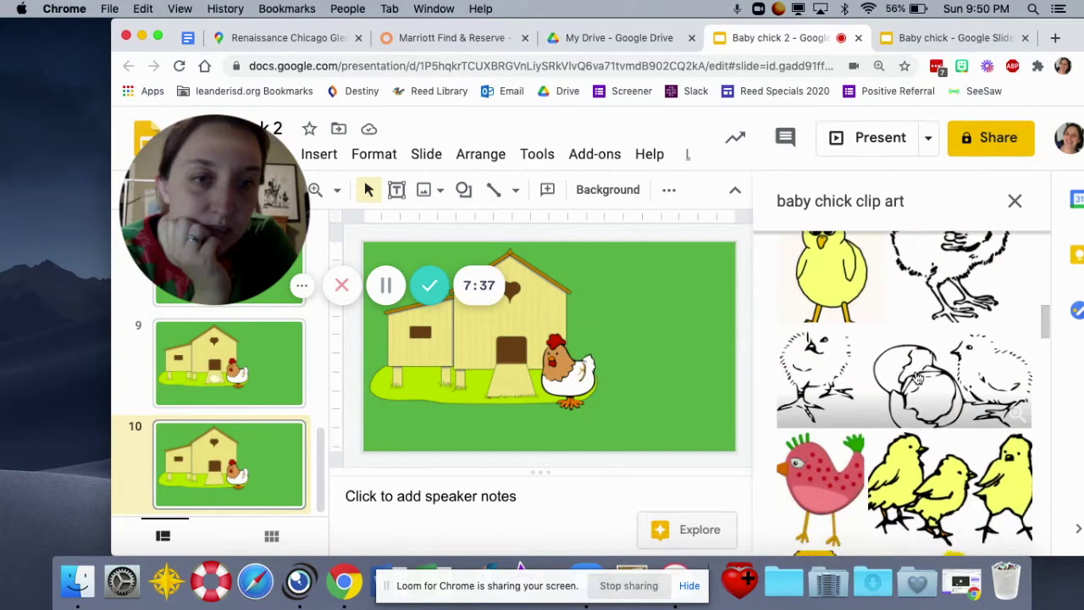
scroll(918, 377, "down", 3)
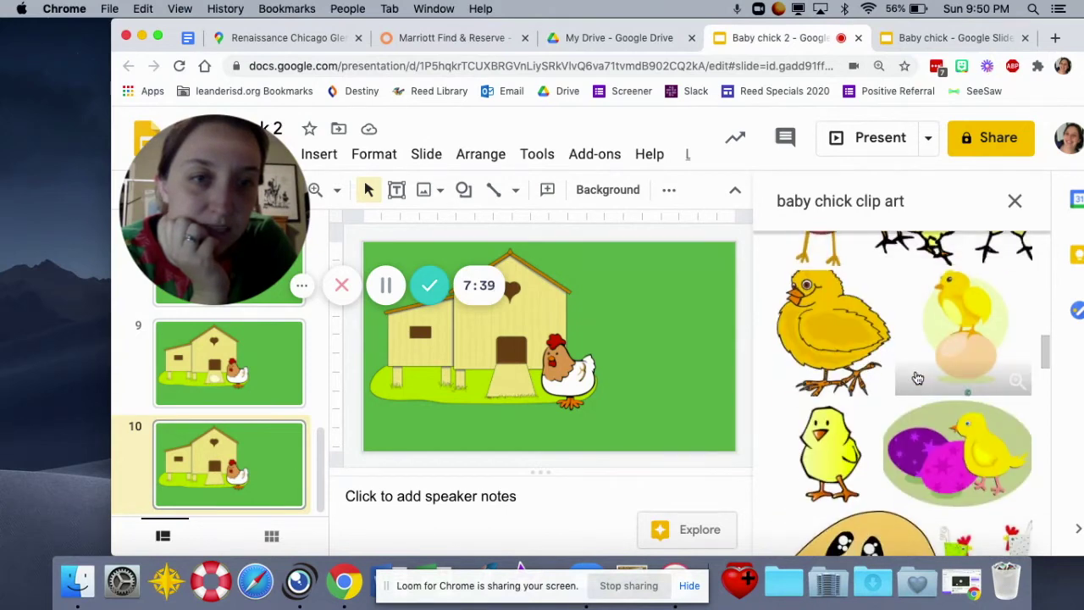
left_click(837, 429)
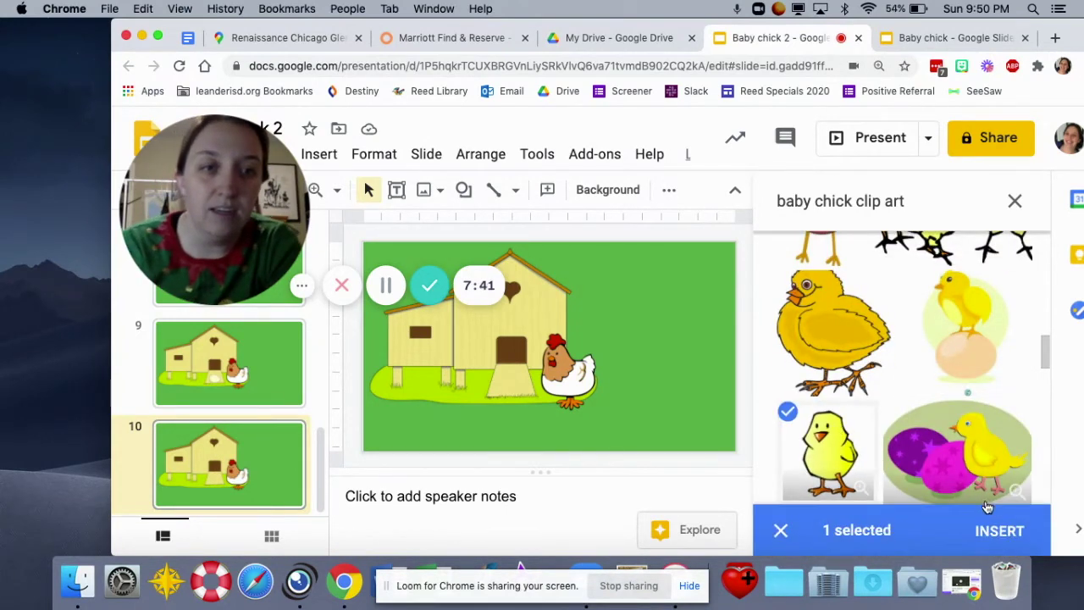
left_click(992, 531)
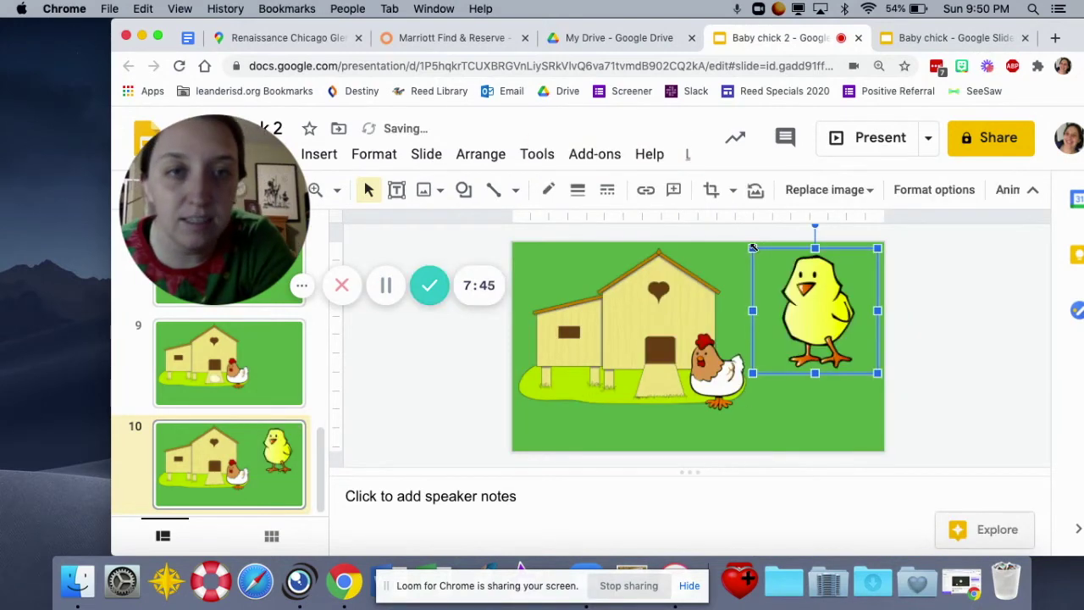
Shrink the chick and place it at the foot of the ramp beside the hen, then deselect it.
left_click_drag(789, 278, 666, 393)
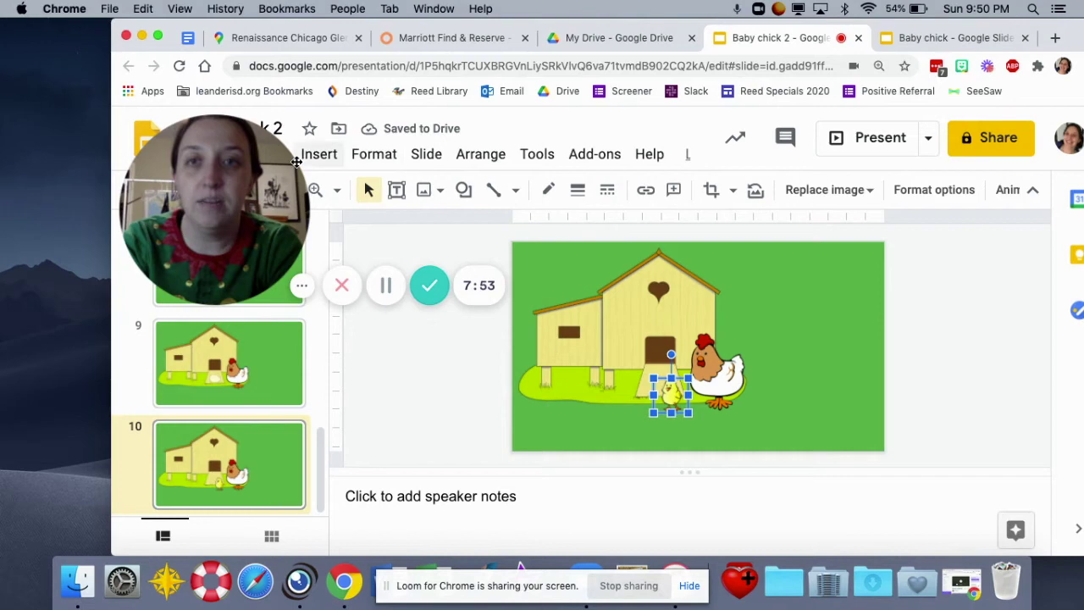
mouse_move(237, 180)
left_click_drag(237, 181, 898, 446)
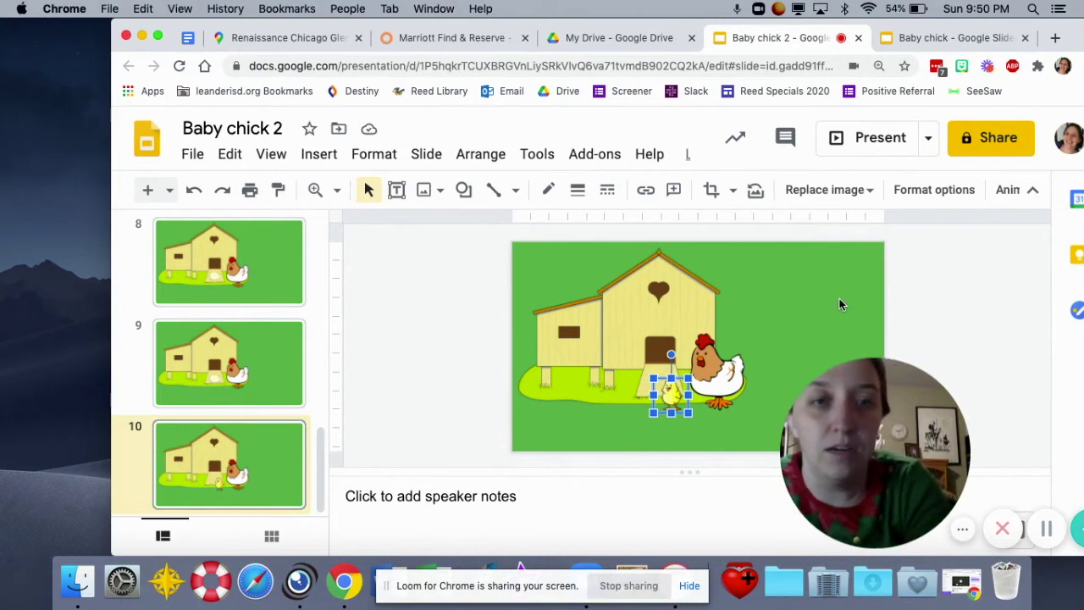
left_click(460, 314)
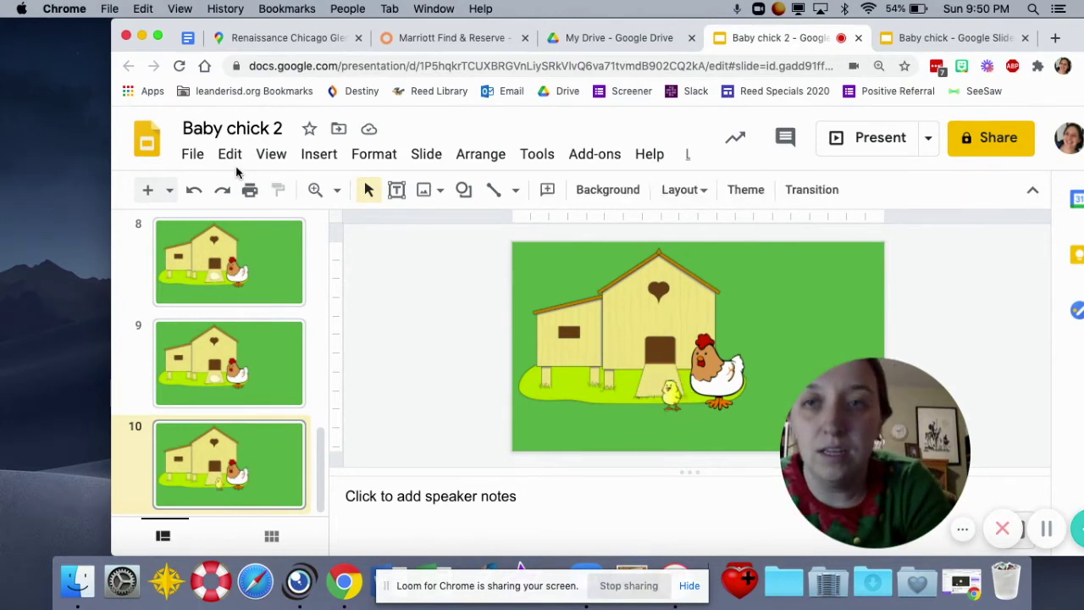
Publish the presentation to the web, auto-advancing every second, starting when the player loads and restarting after the last slide.
left_click(193, 155)
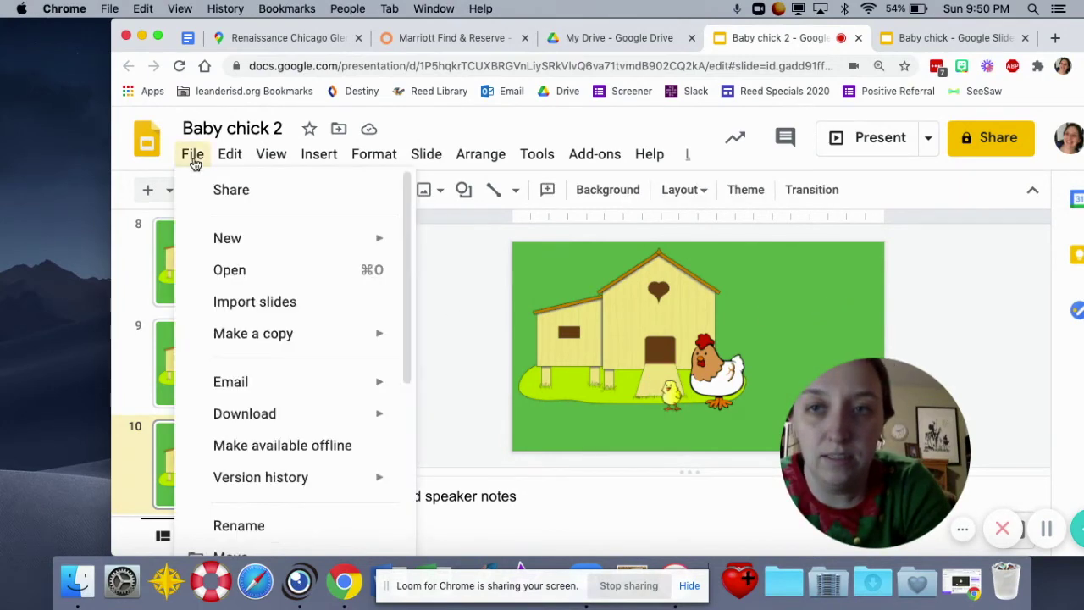
scroll(273, 354, "down", 5)
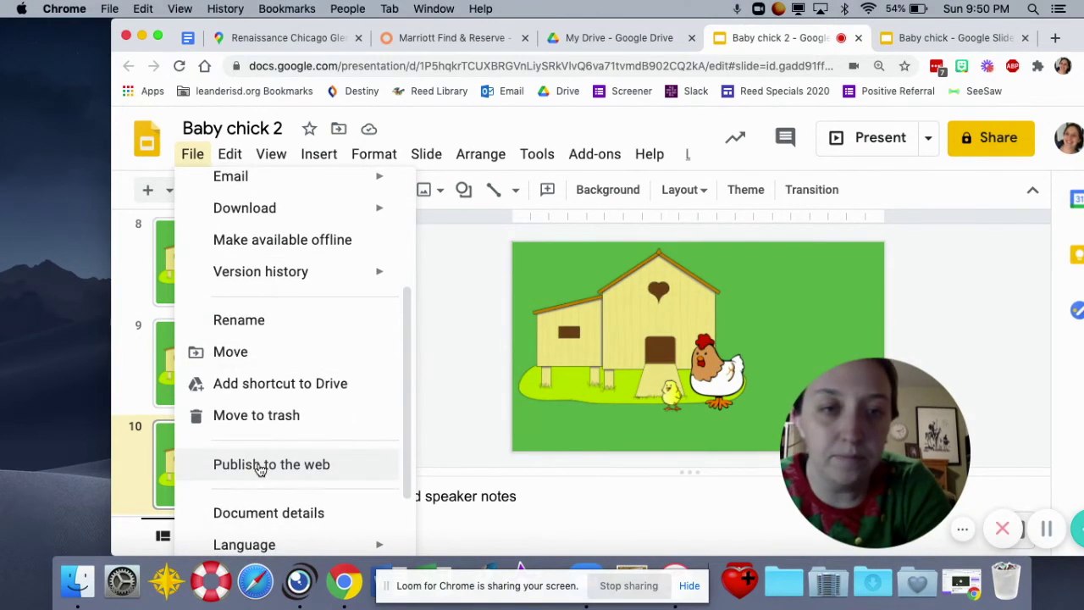
left_click(260, 465)
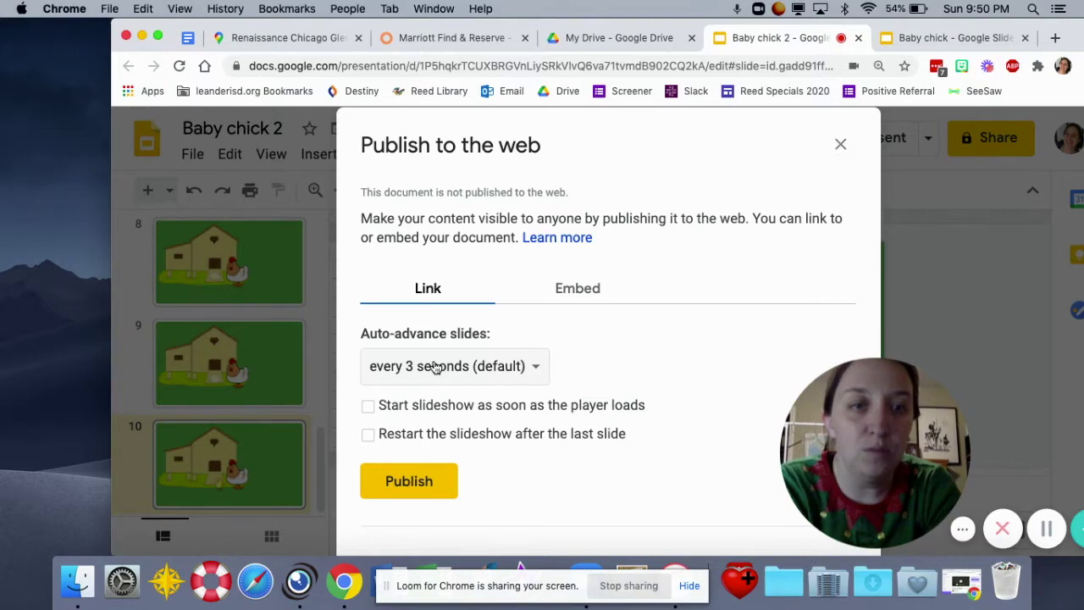
left_click(435, 365)
left_click(449, 302)
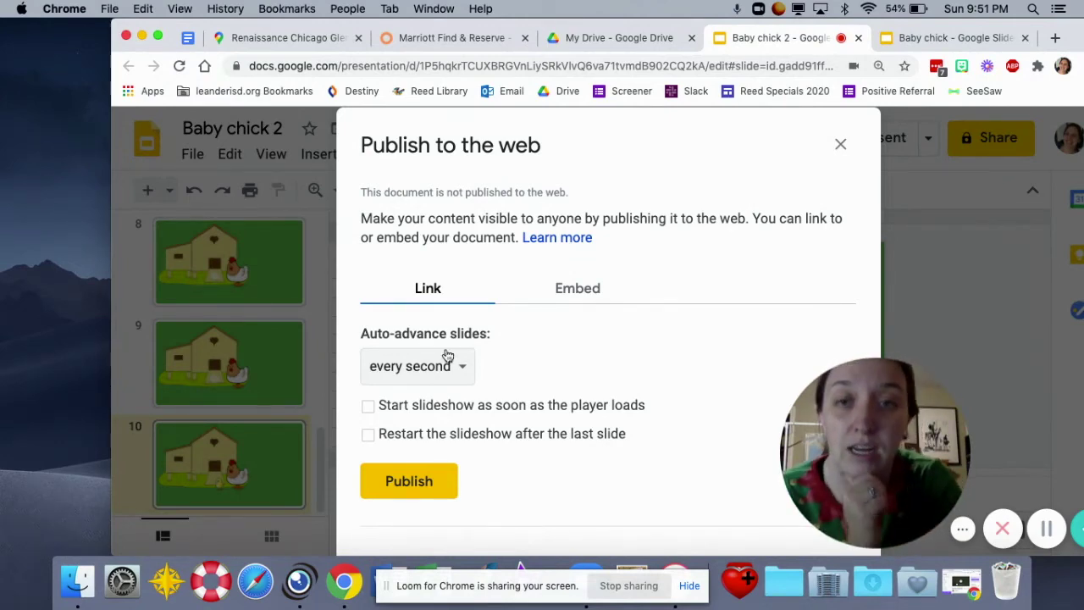
left_click(367, 408)
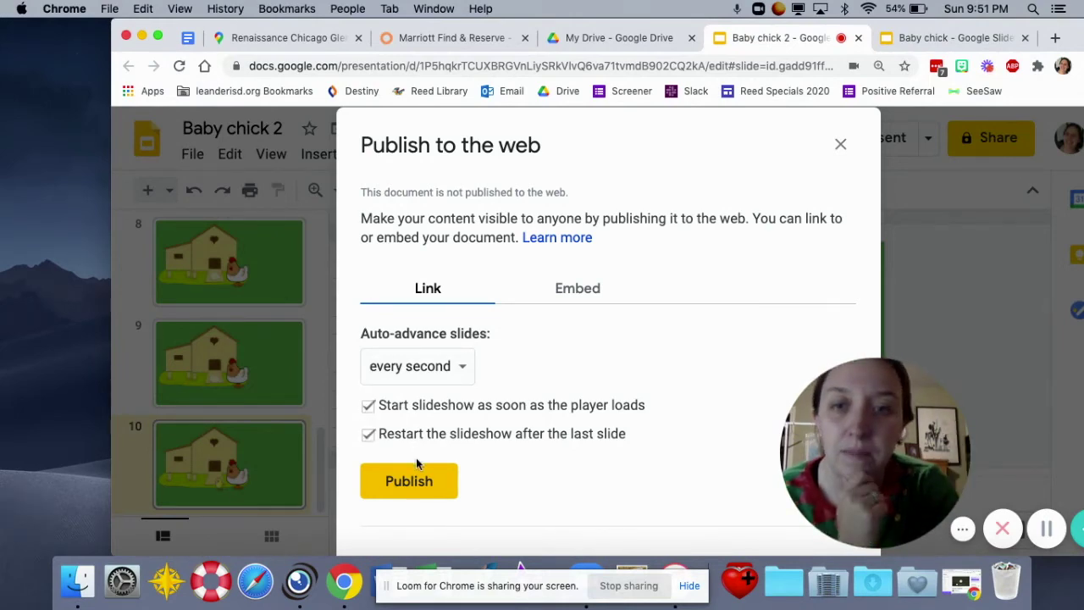
left_click(405, 482)
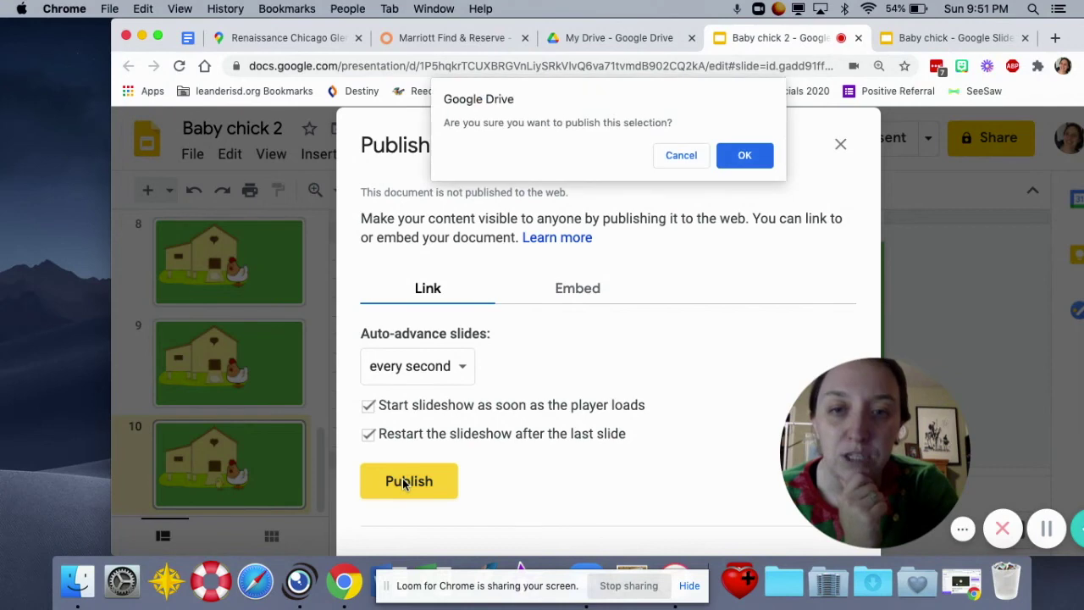
left_click(745, 157)
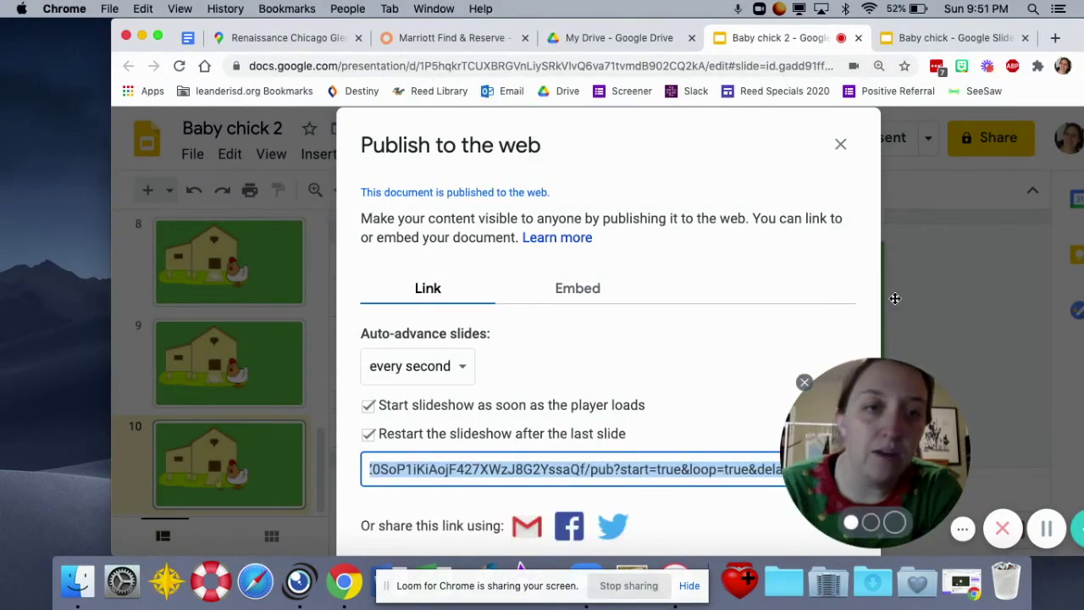
Copy the published link and bring its final delay parameter into view.
left_click_drag(883, 397, 890, 268)
left_click(739, 471)
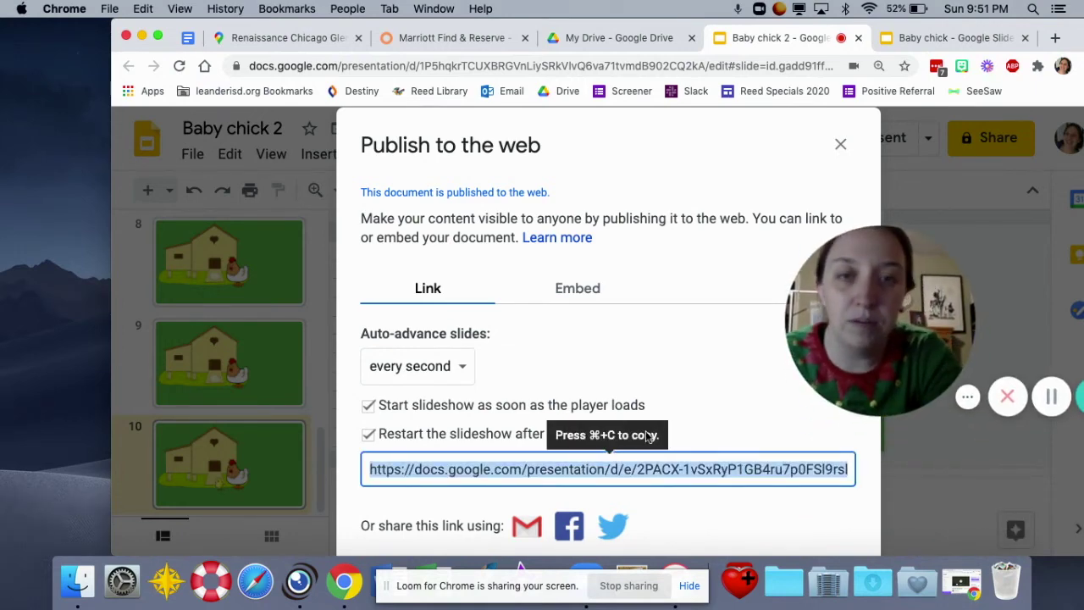
key("super+c")
left_click(632, 469)
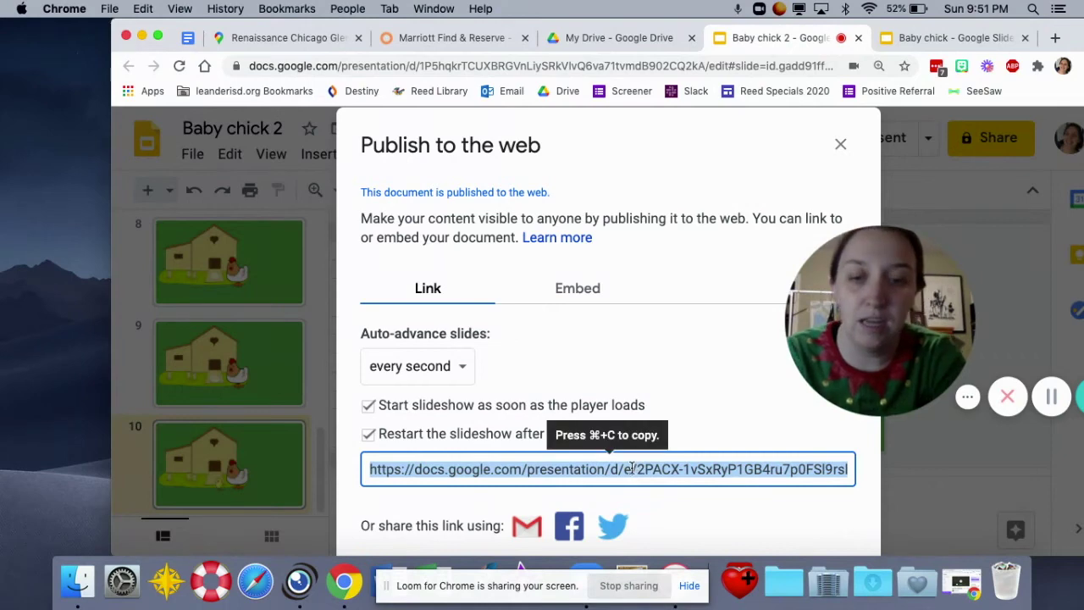
left_click(621, 469)
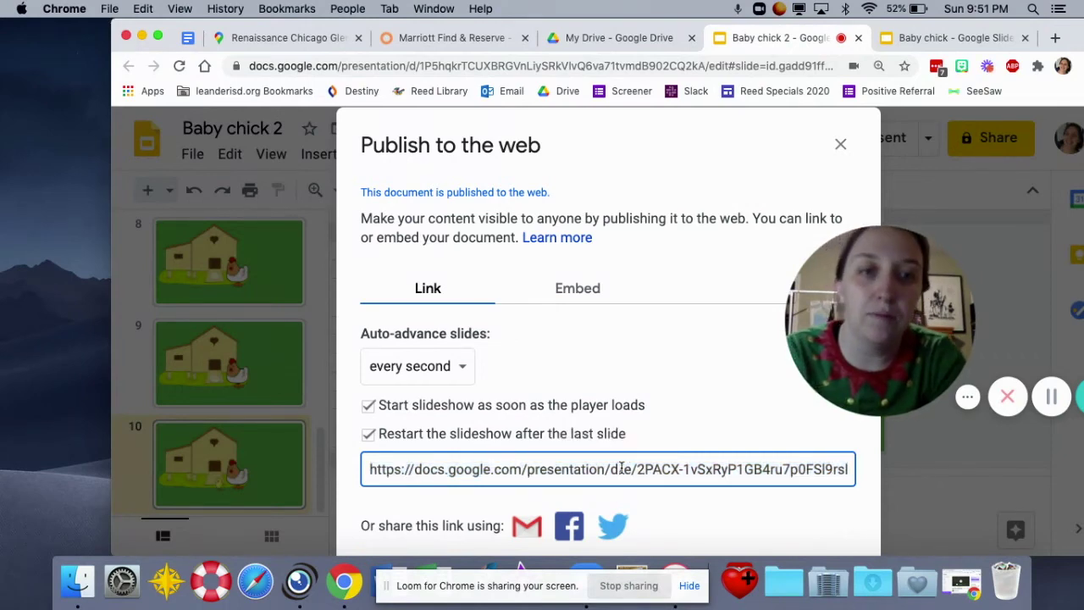
scroll(608, 470, "right", 9)
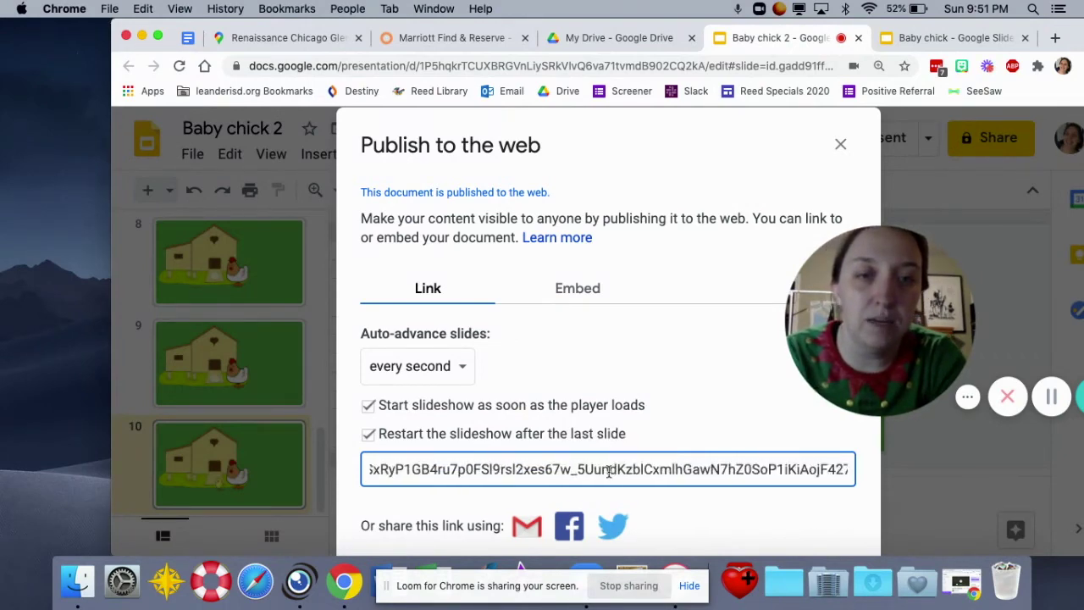
left_click(844, 475)
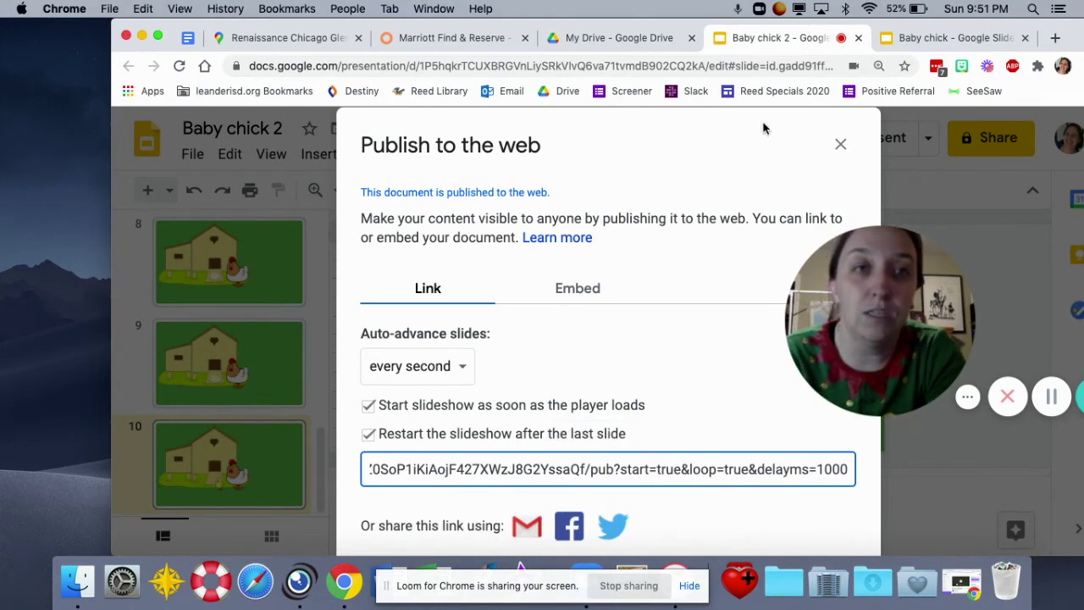
Open the published slideshow link in a new browser tab.
left_click(1056, 39)
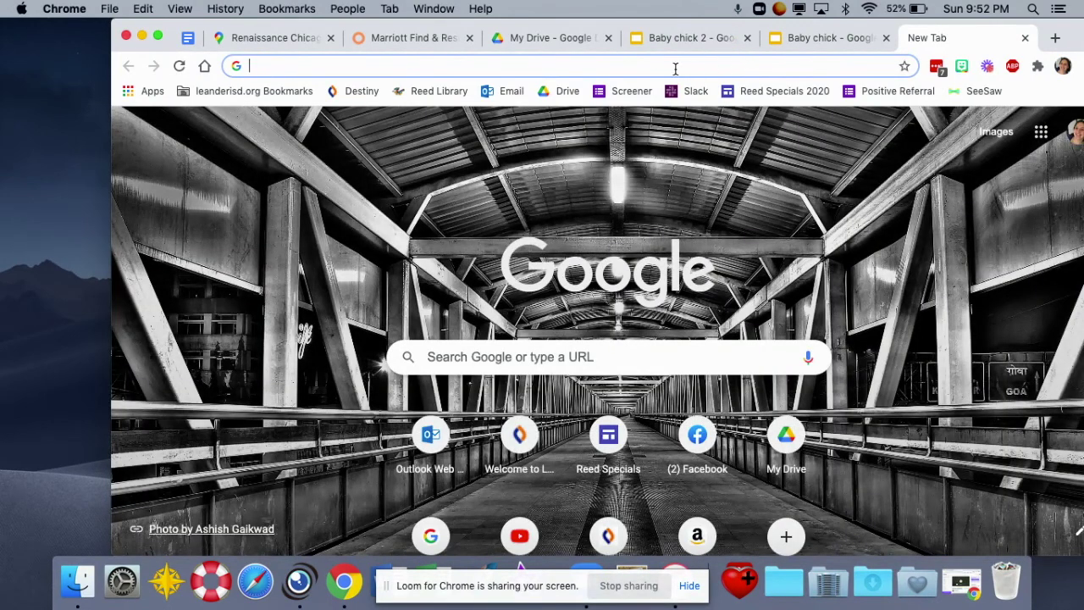
key("super+v")
key("Return")
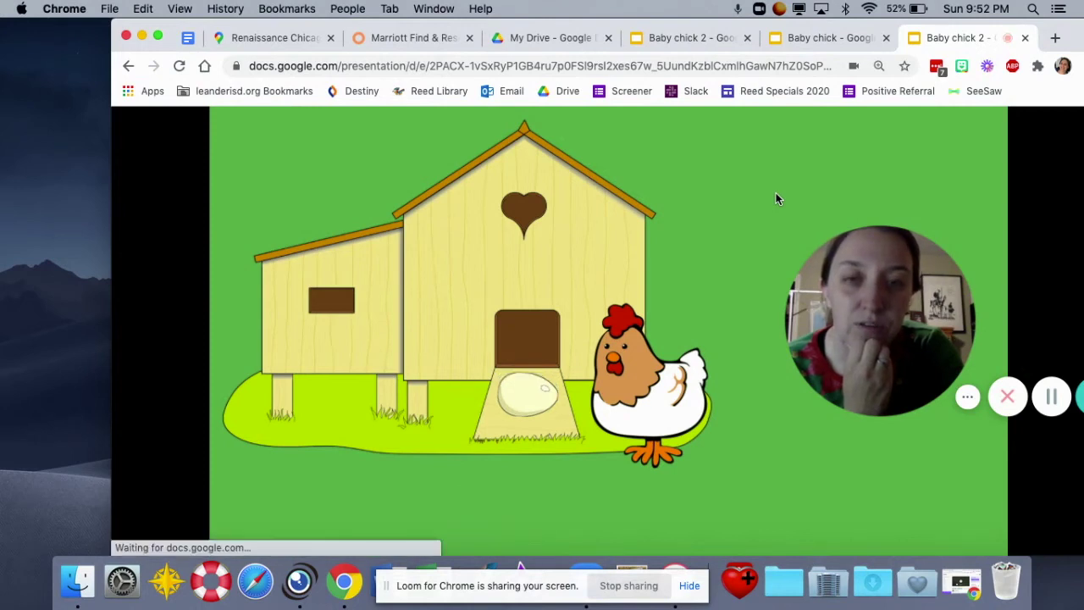
Remove the slide parameter from the published slideshow's address, set delayms to 100 and reload the slideshow.
left_click(777, 66)
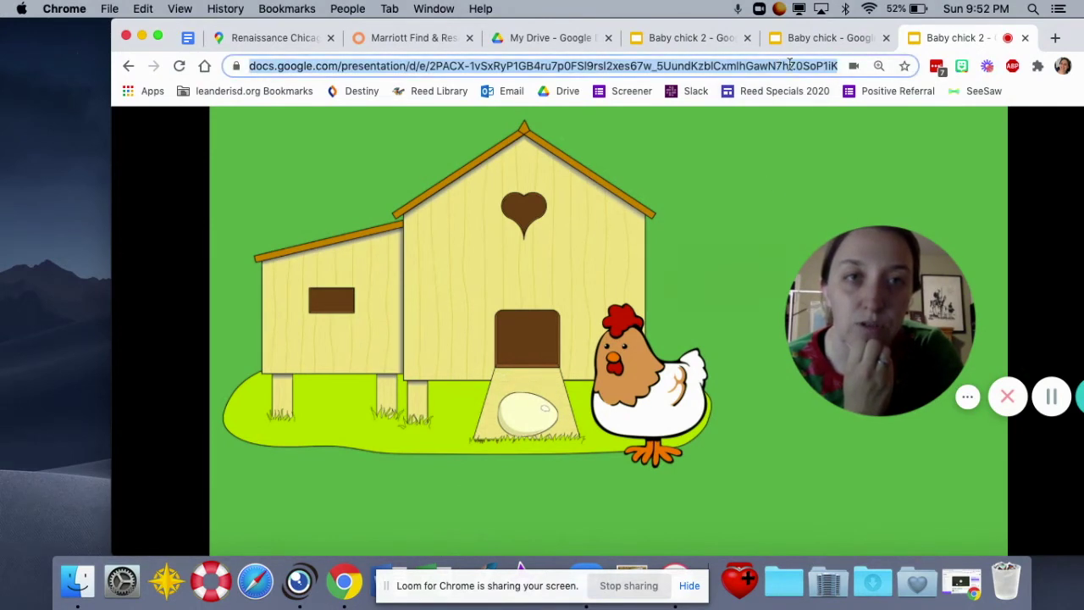
left_click(789, 66)
key("End")
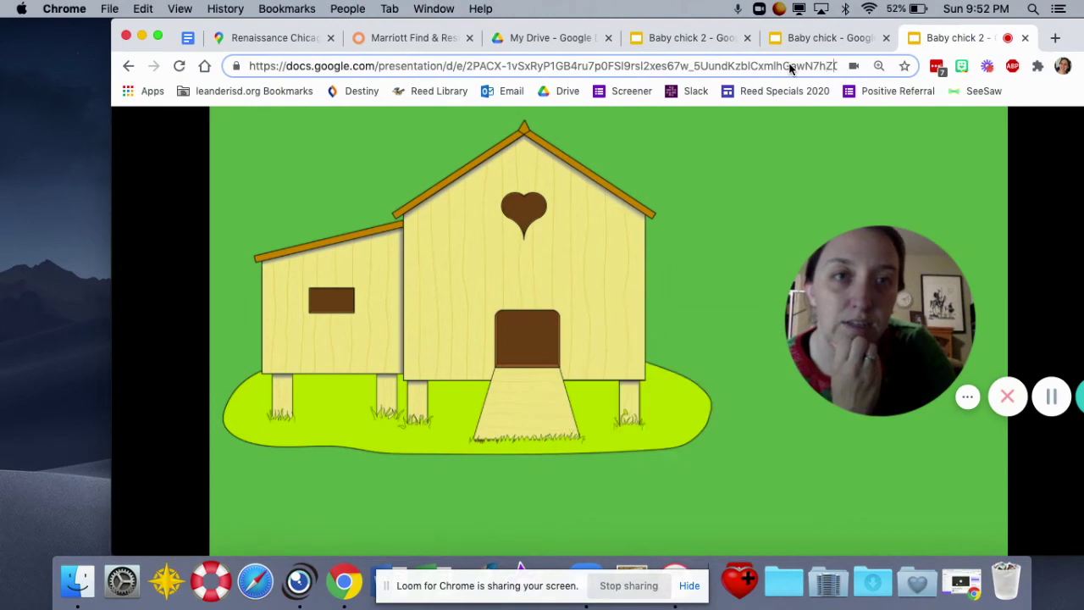
left_click(789, 66)
left_click(789, 66)
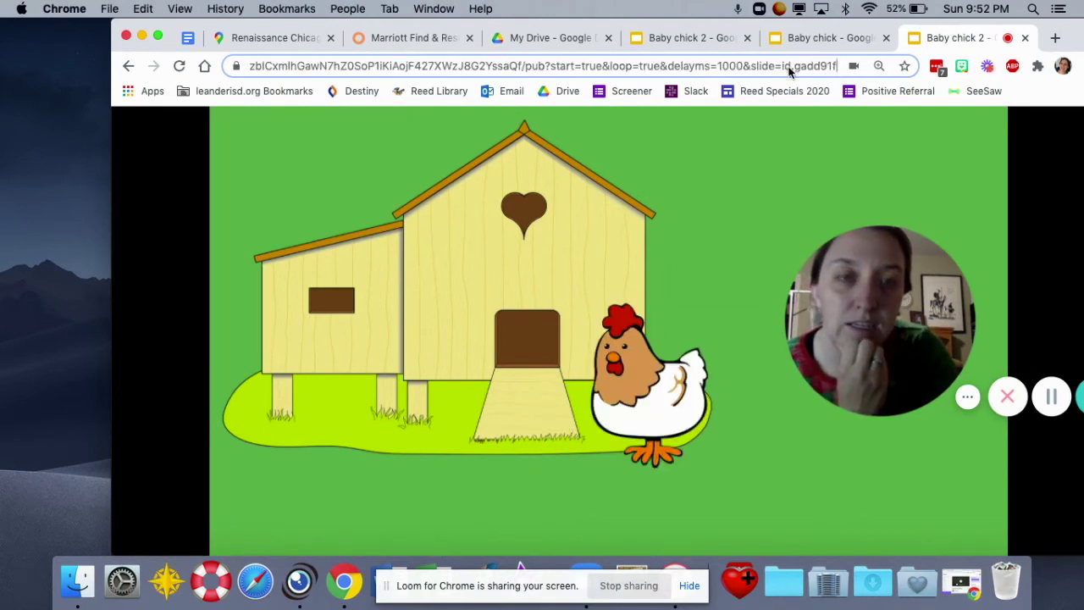
left_click(782, 66)
key("super+v")
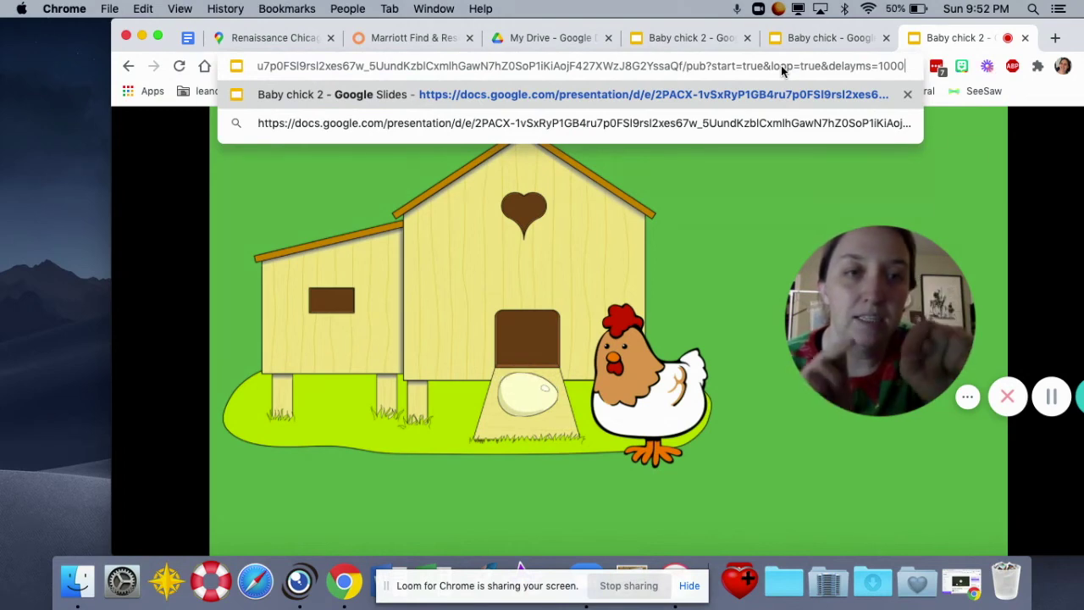
key("BackSpace")
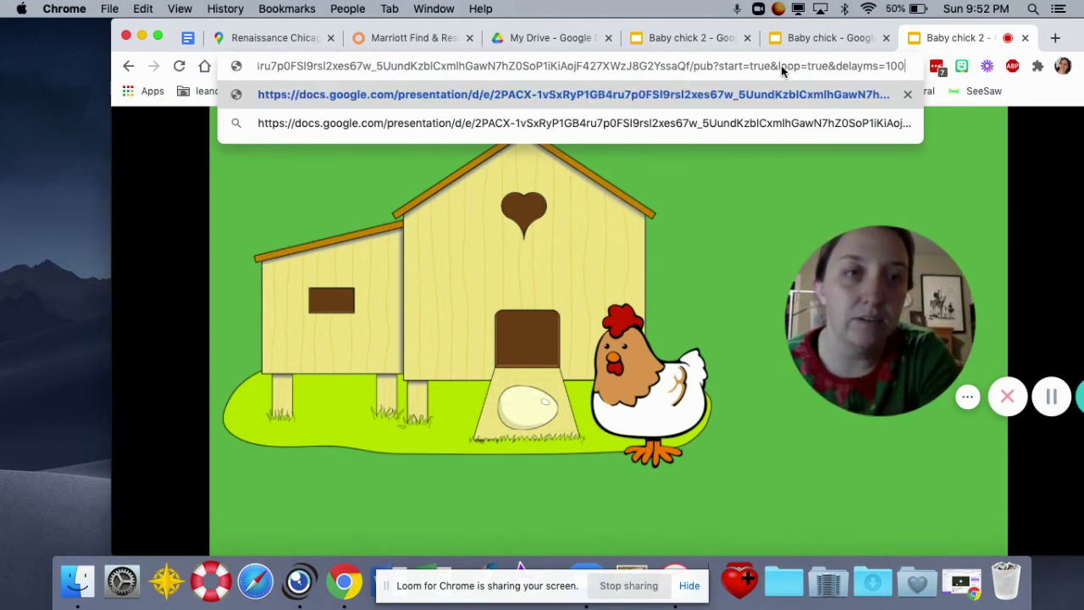
key("Return")
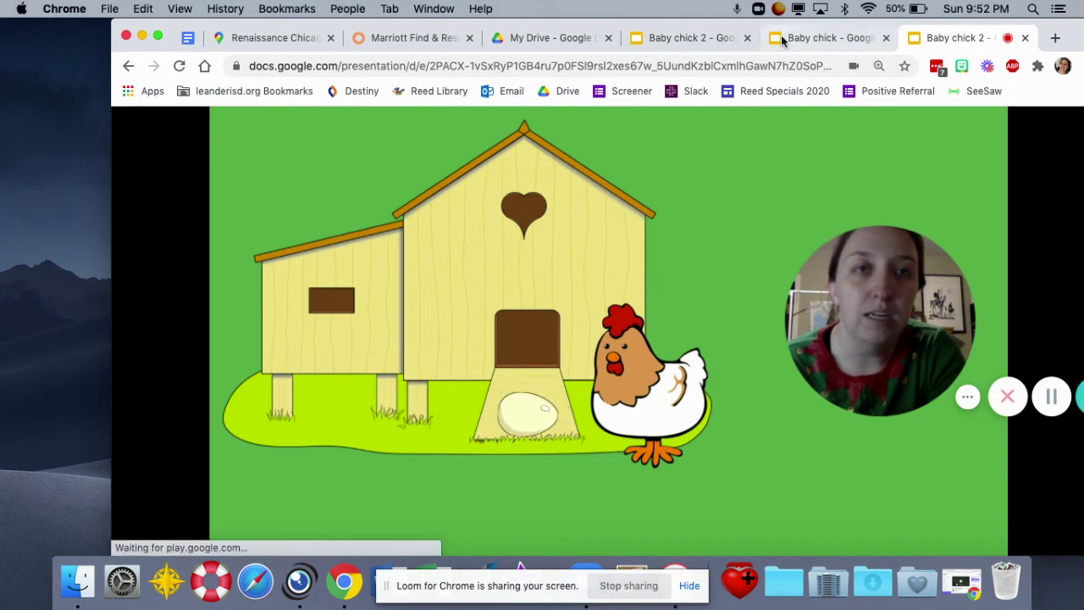
Return to the Baby chick 2 editor, close the publishing dialog and paste two more copies of the chick slide at the end.
left_click(694, 37)
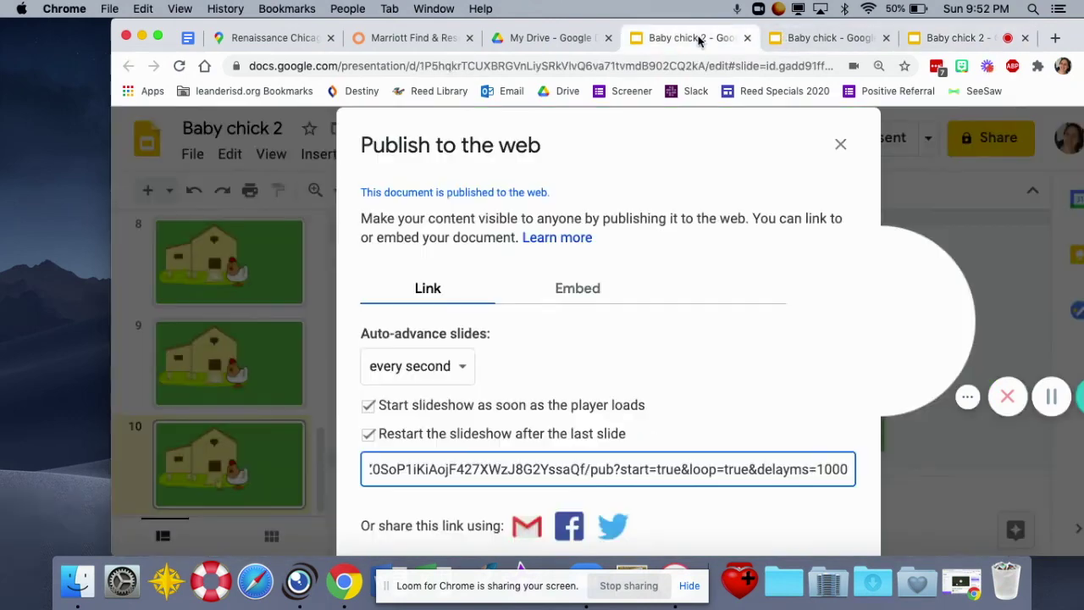
left_click(840, 144)
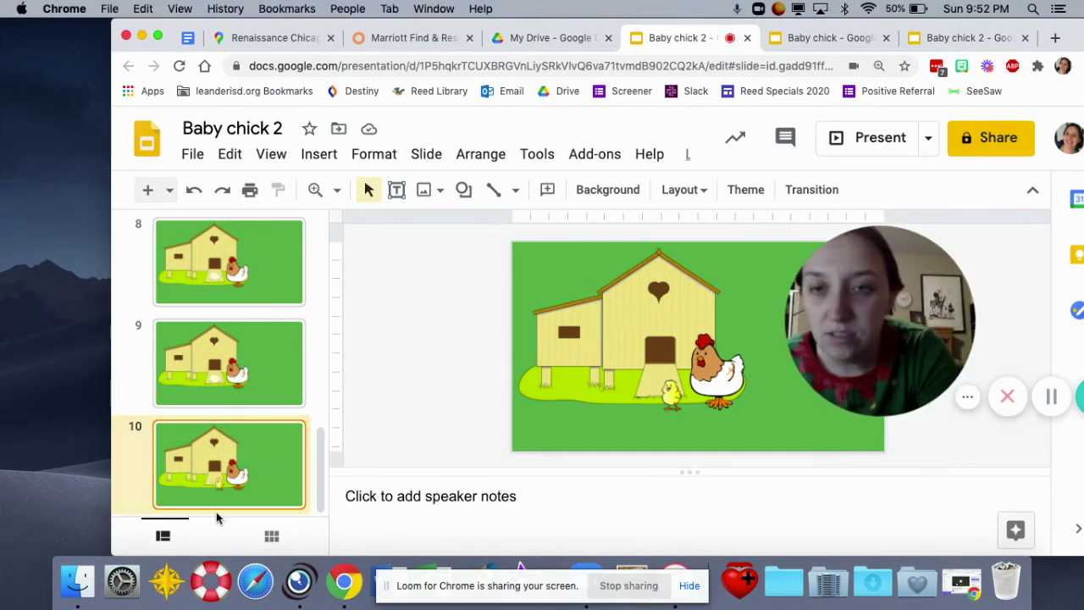
left_click(217, 511)
key("ctrl+v")
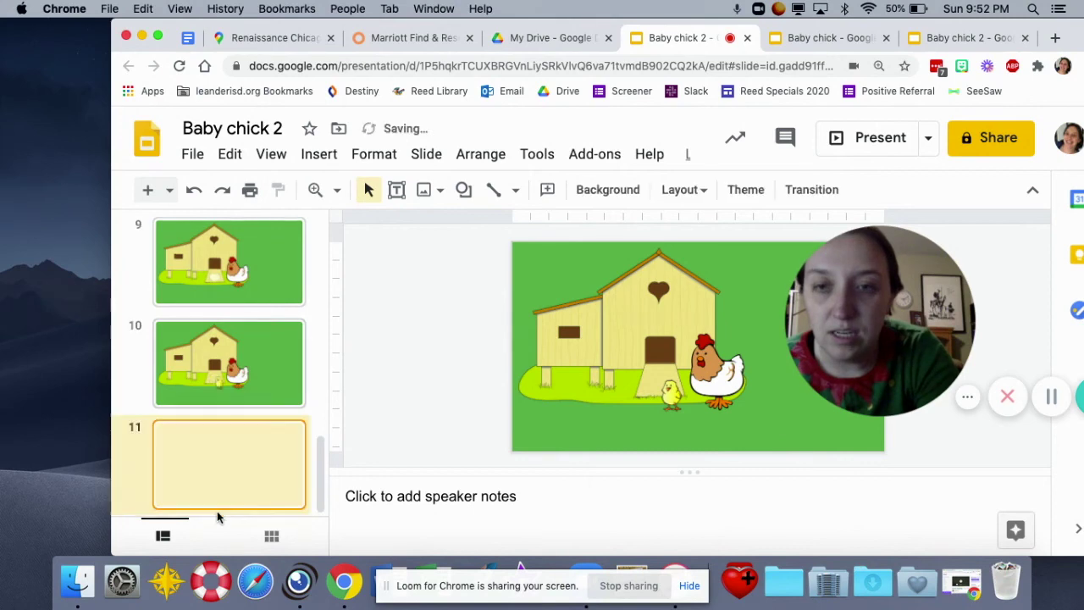
left_click(213, 513)
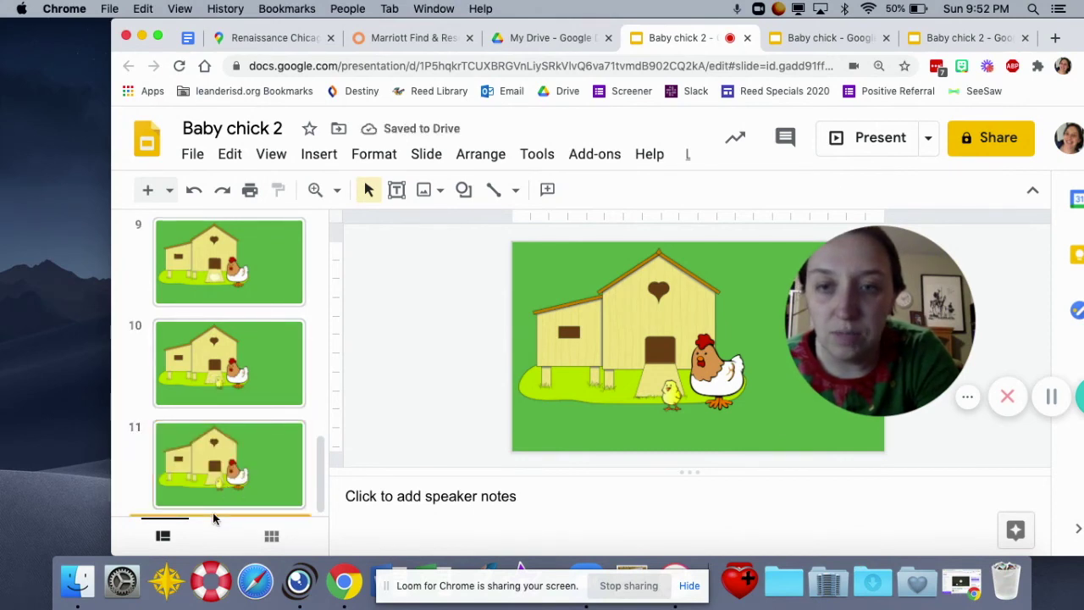
key("ctrl+v")
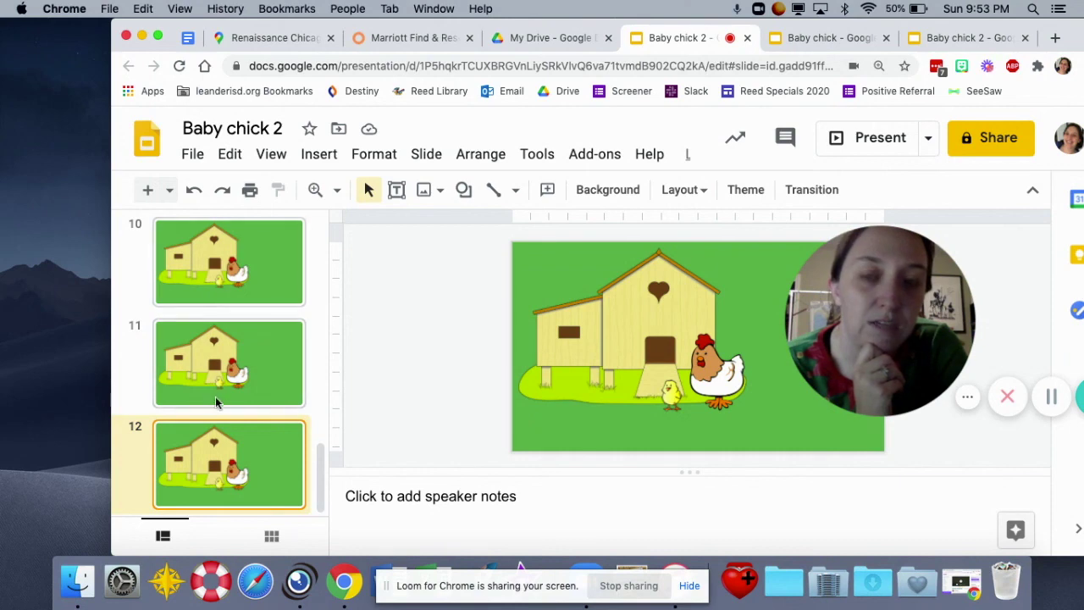
Open the sharing settings of the Baby chick 2 presentation.
left_click(986, 140)
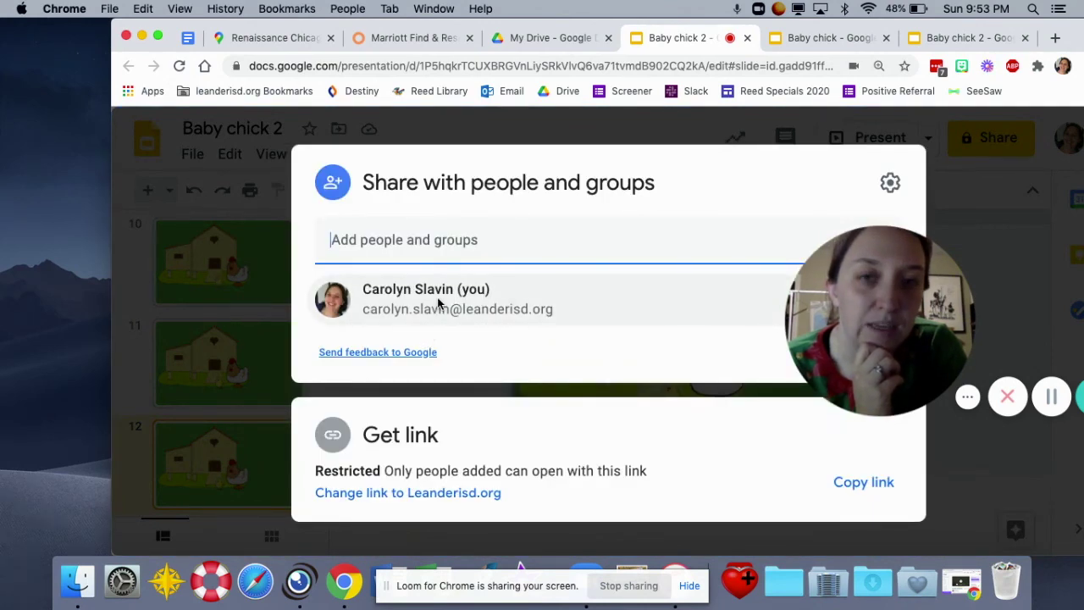
mouse_move(438, 303)
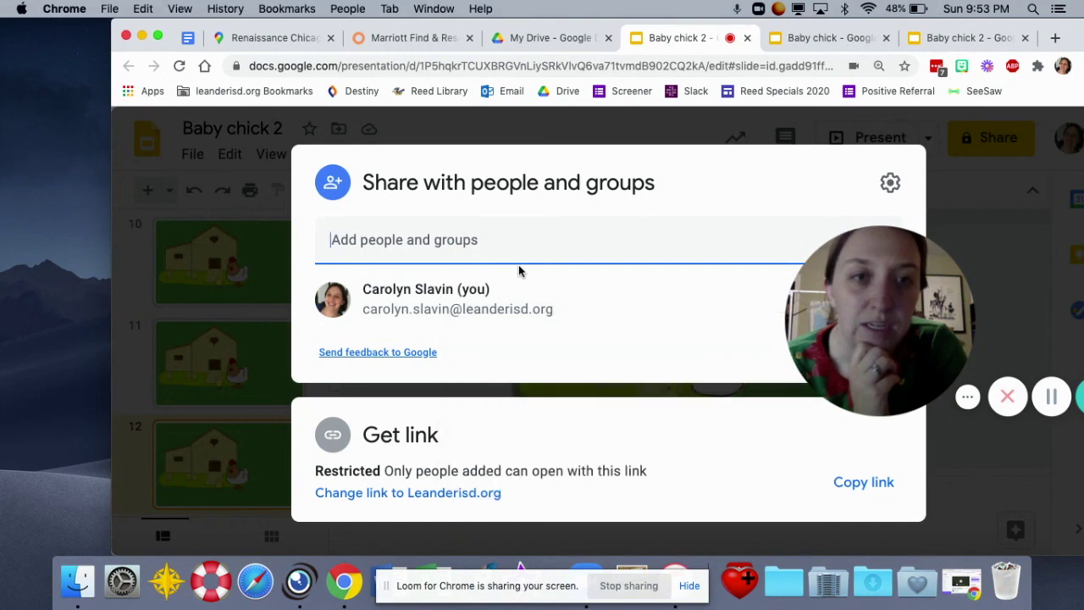